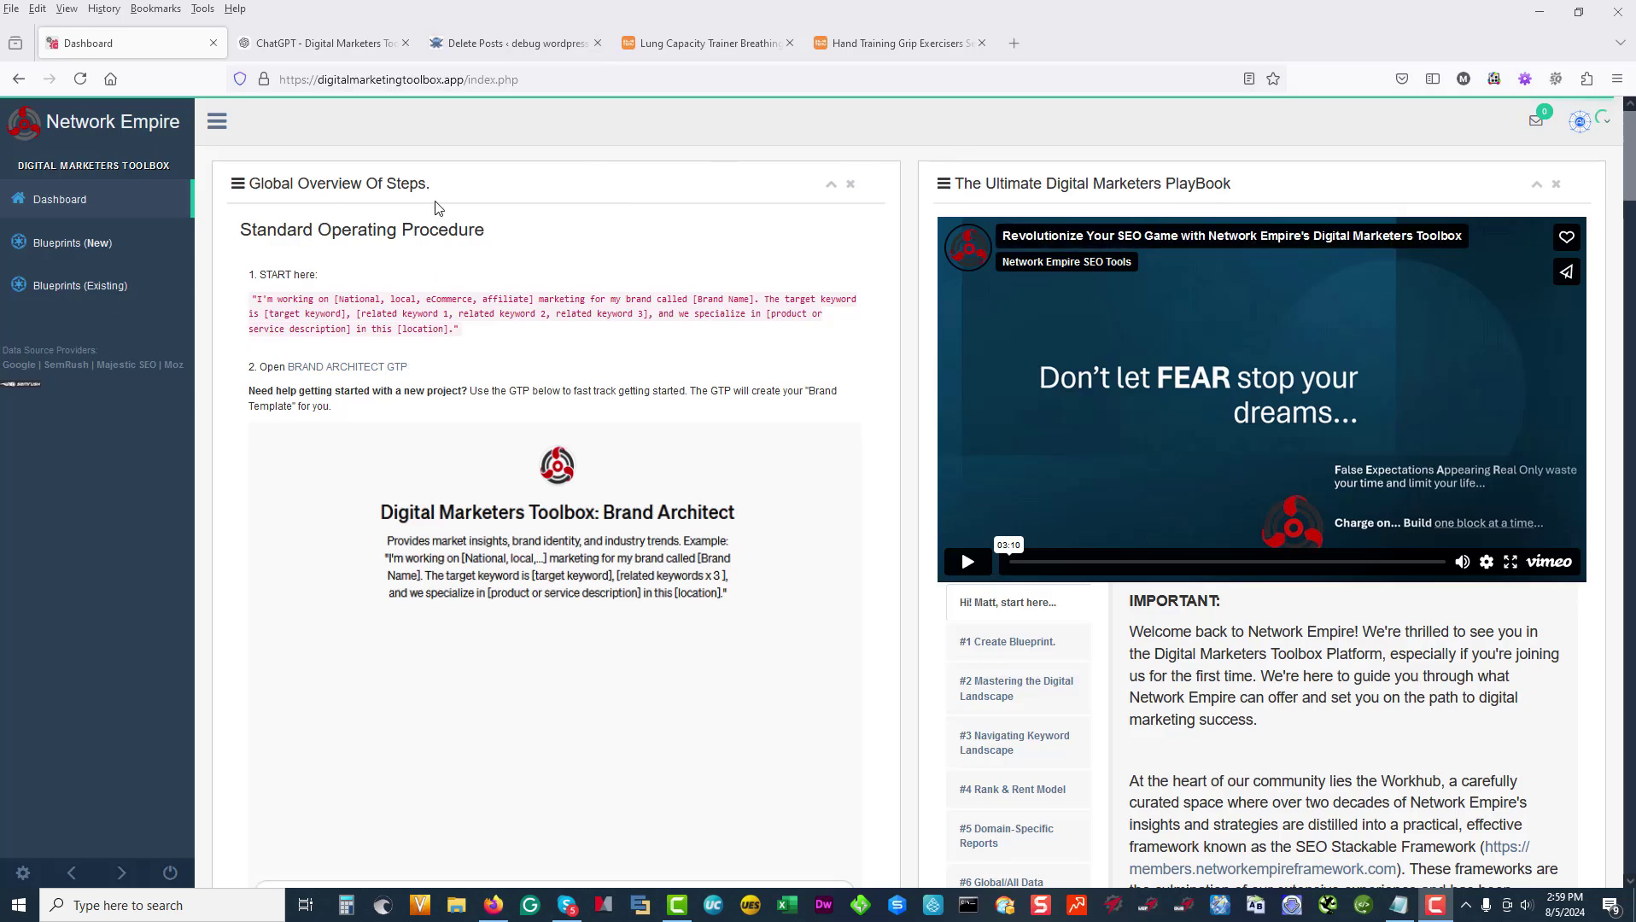
Step: Open a new blueprint form and select the starting Brand Architect GTP prompt text
left_click(63, 248)
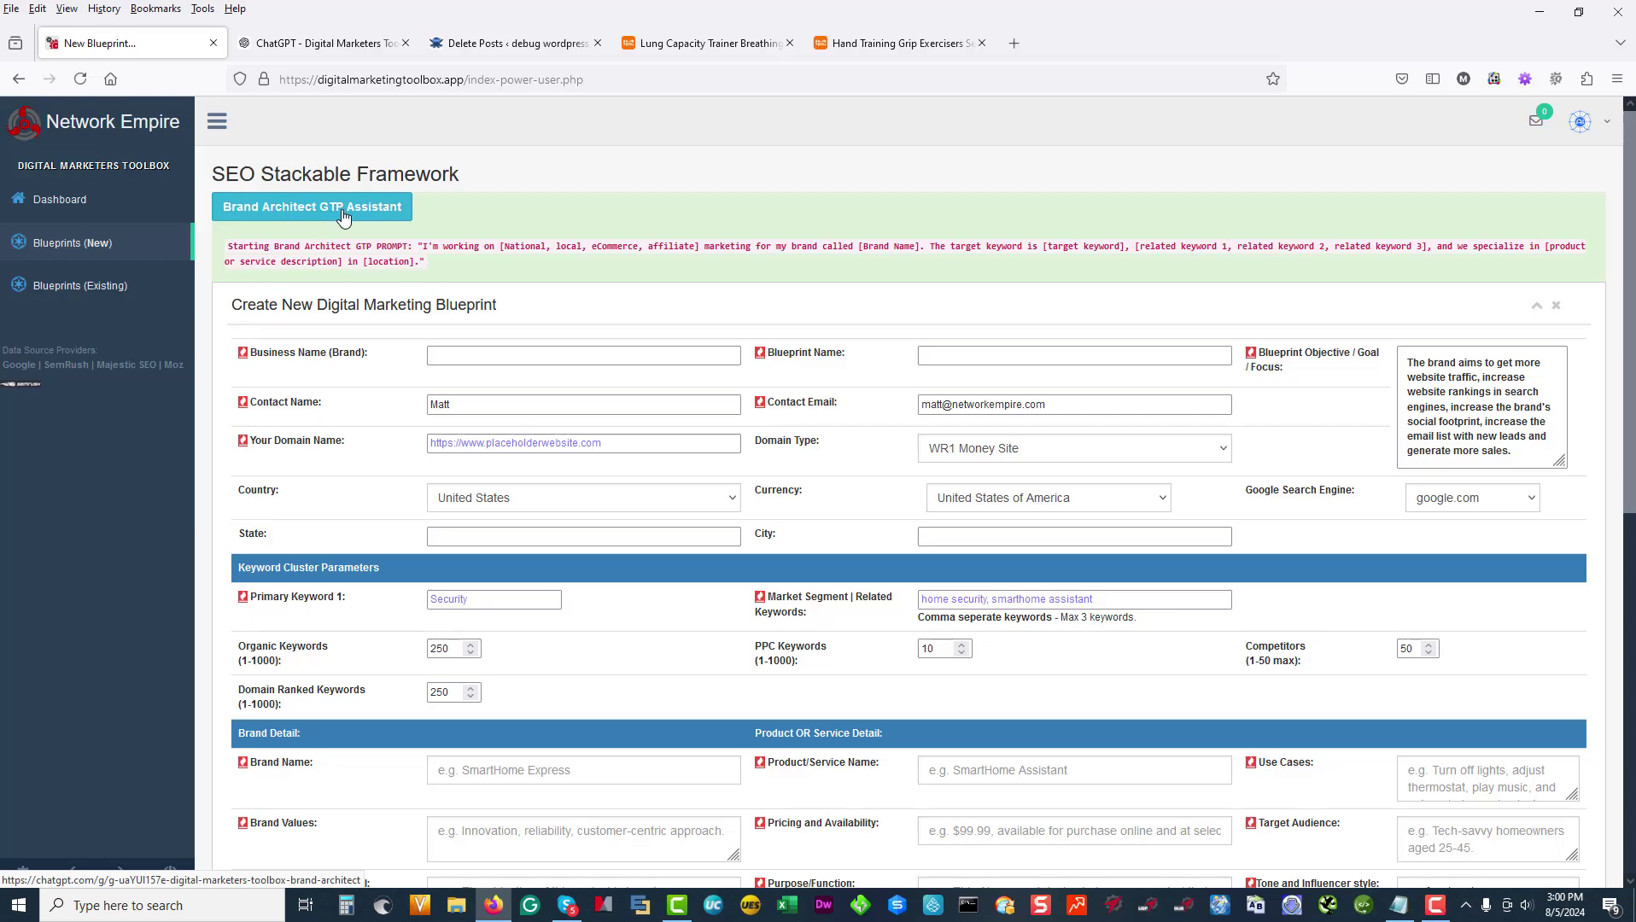
left_click_drag(432, 265, 224, 248)
key("ctrl+c")
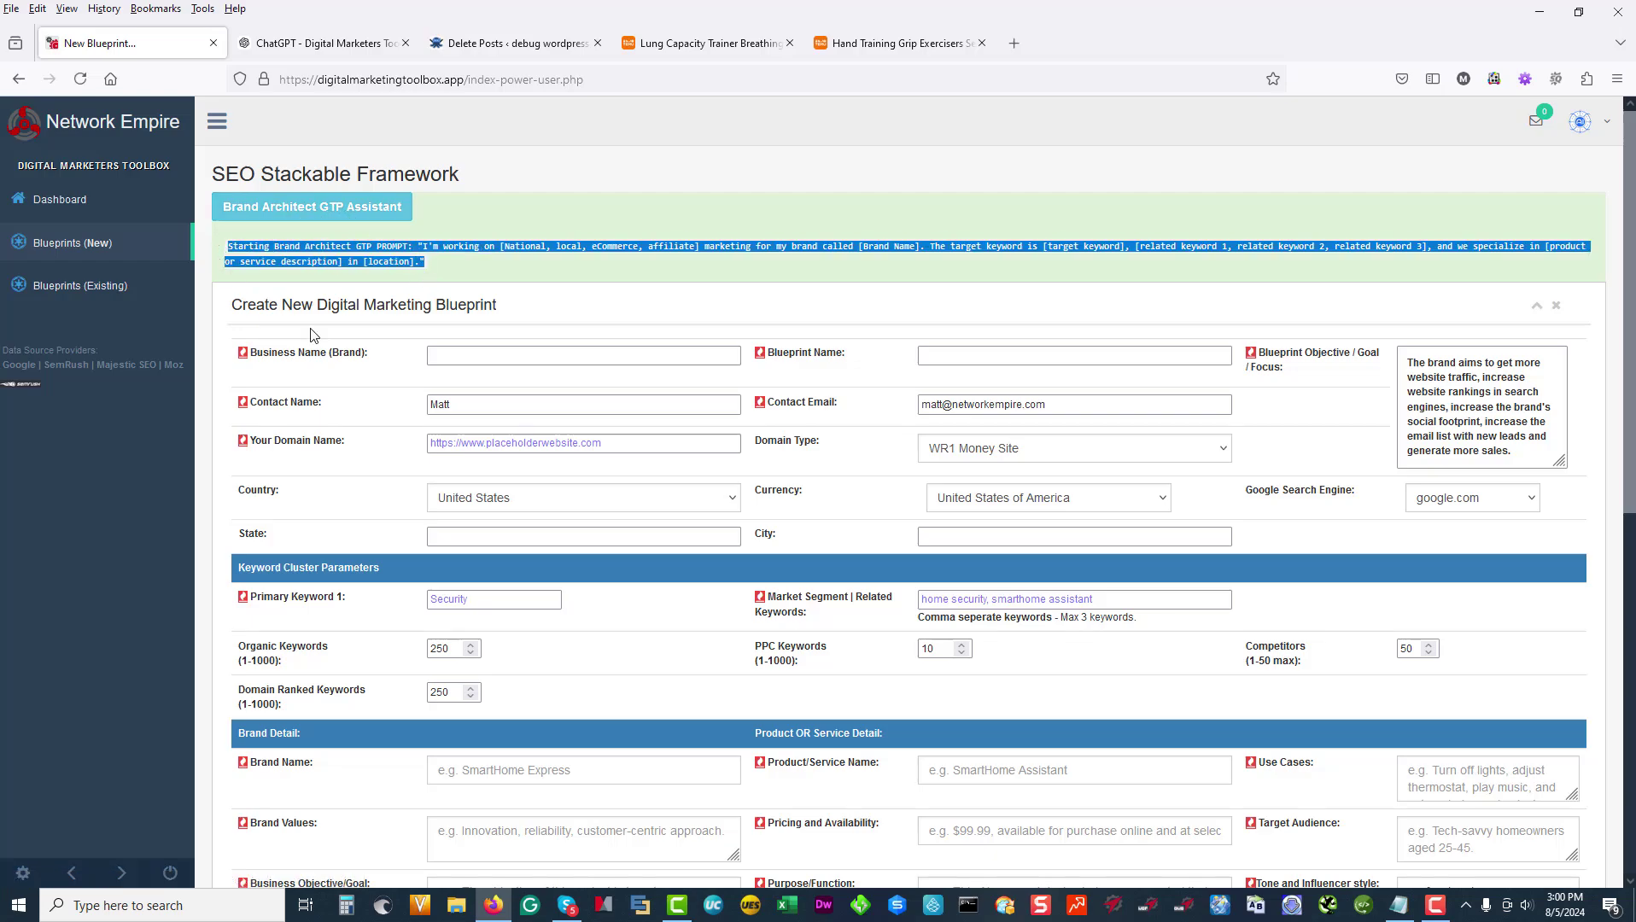
Step: Paste the starting prompt into the Brand Architect GPT message box, removing its lead-in label
left_click(363, 52)
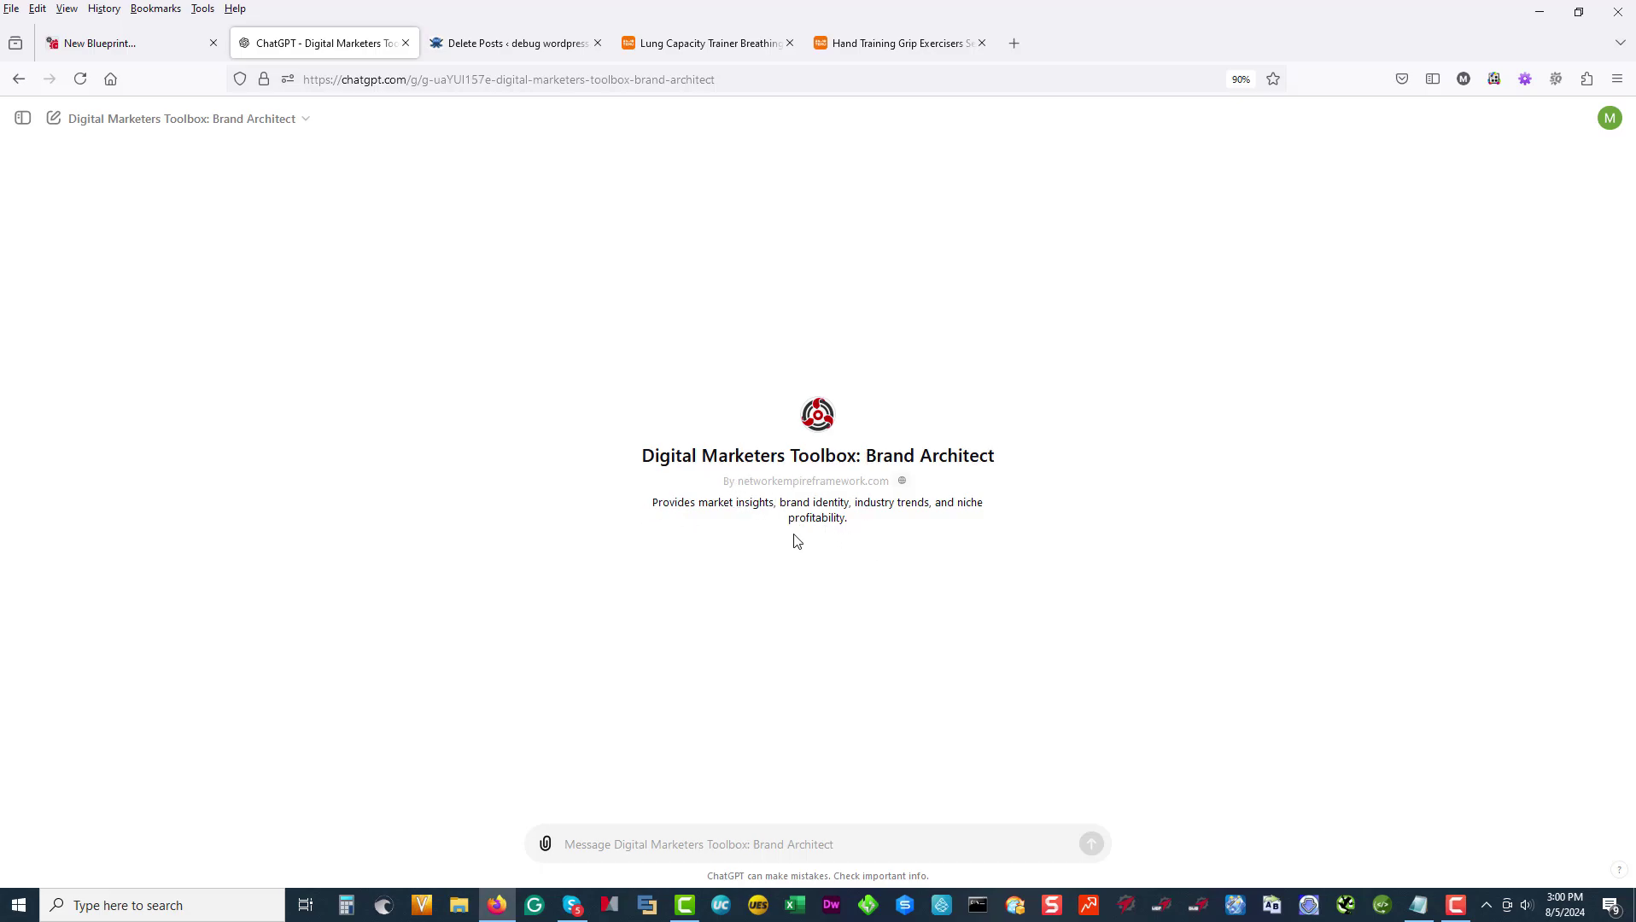
left_click(645, 844)
key("ctrl+v")
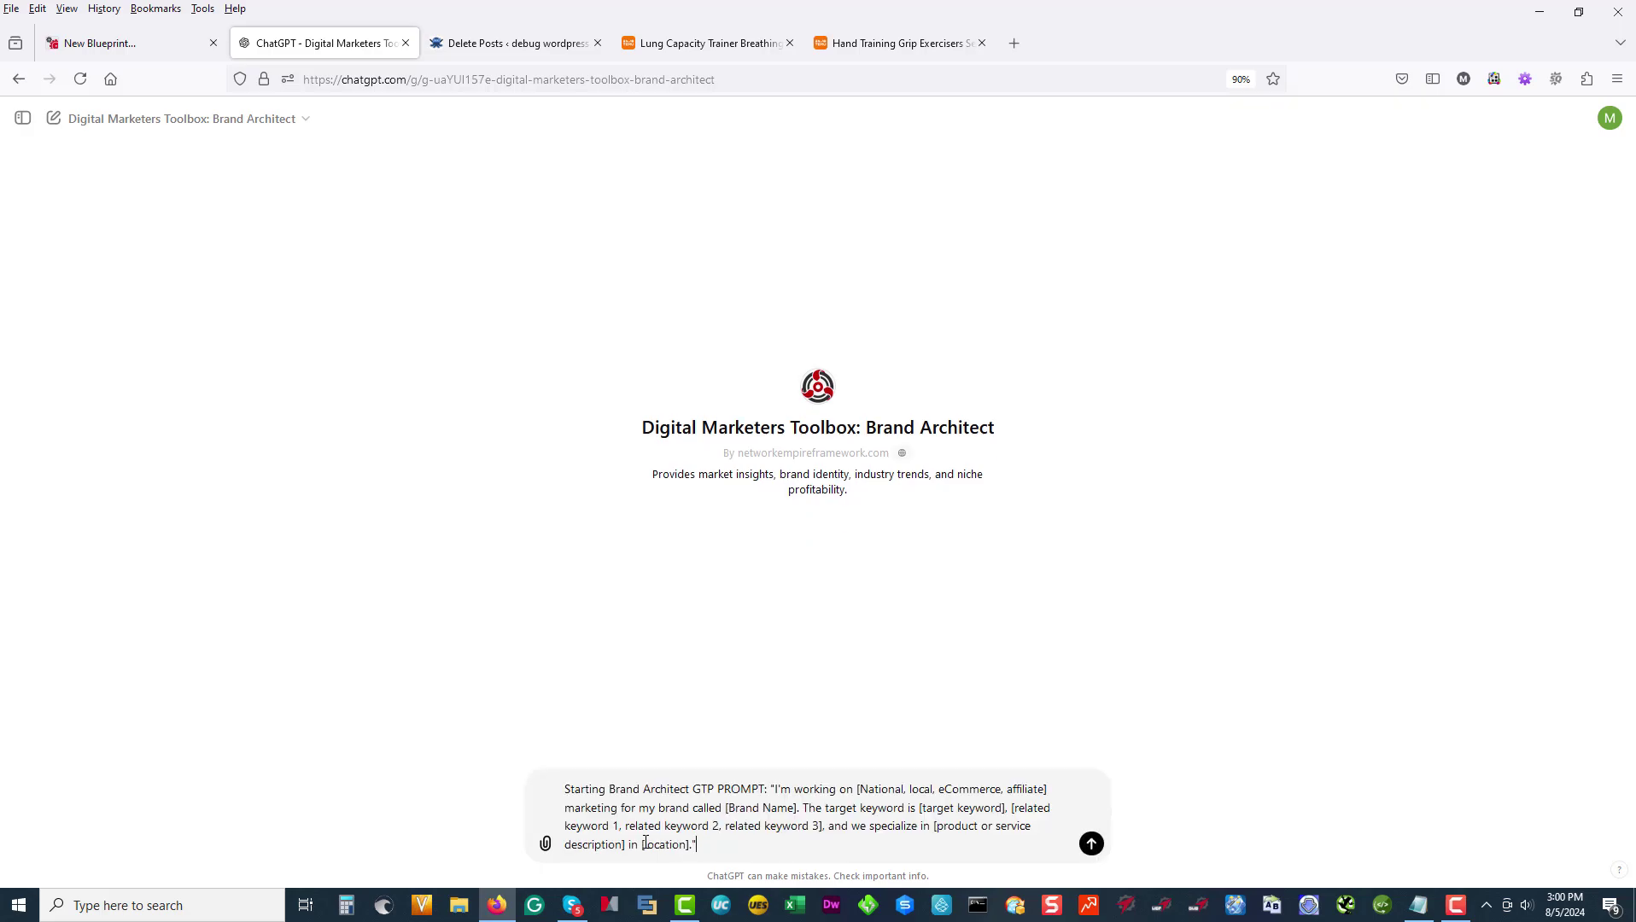
left_click_drag(775, 786, 409, 770)
key("BackSpace")
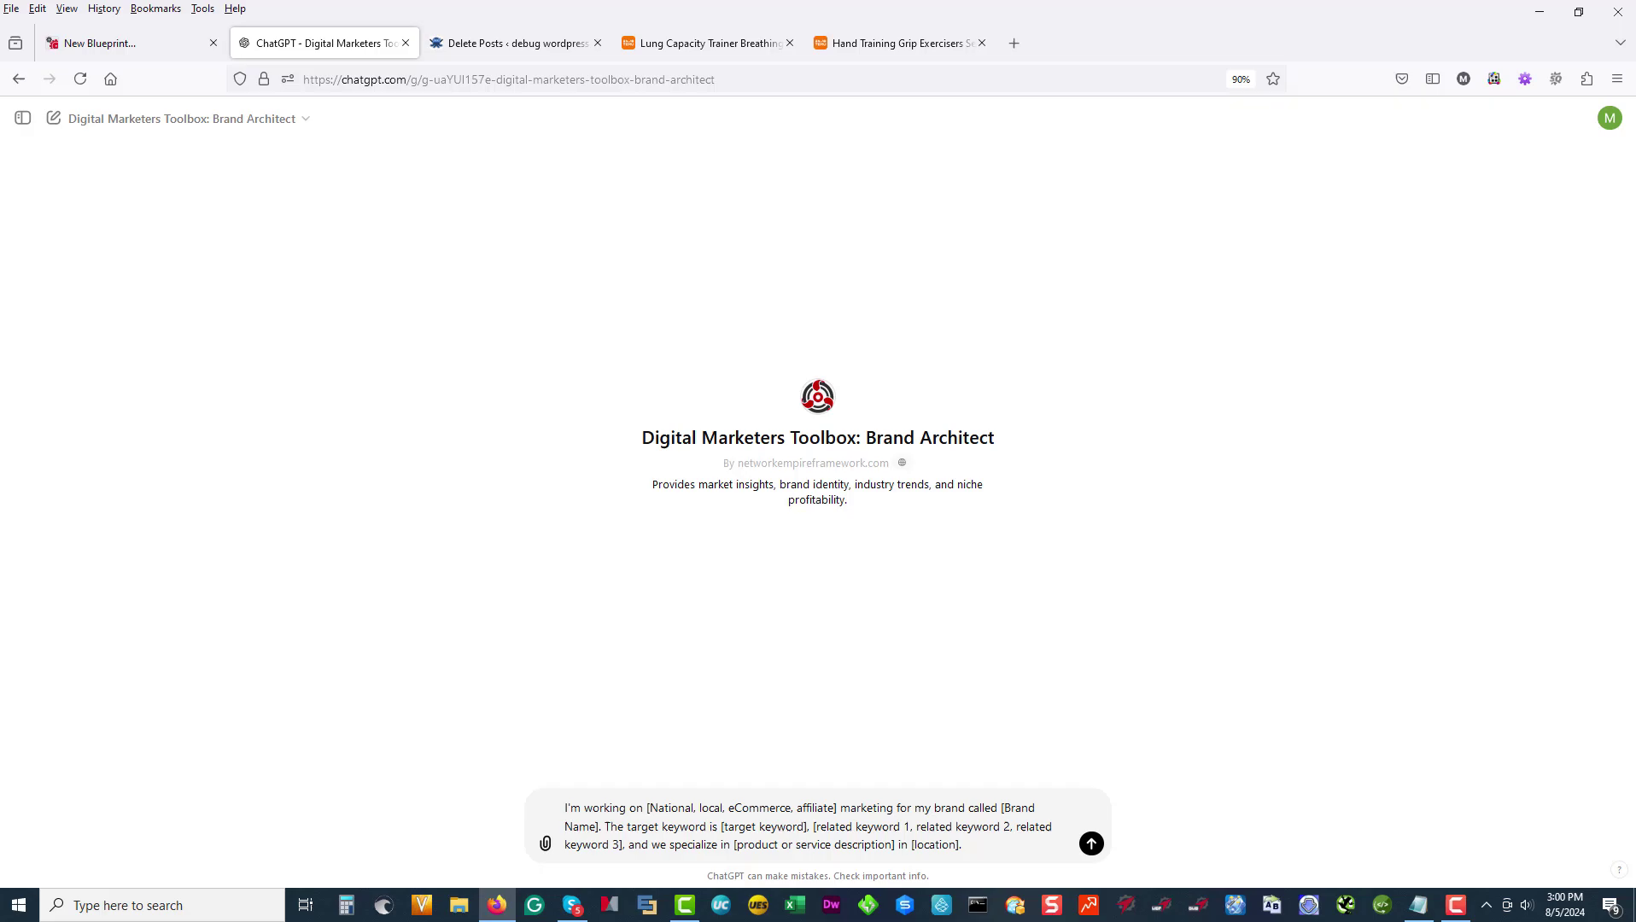
Step: Select 'Lung Capacity Trainer' in the Temu product title
left_click(679, 51)
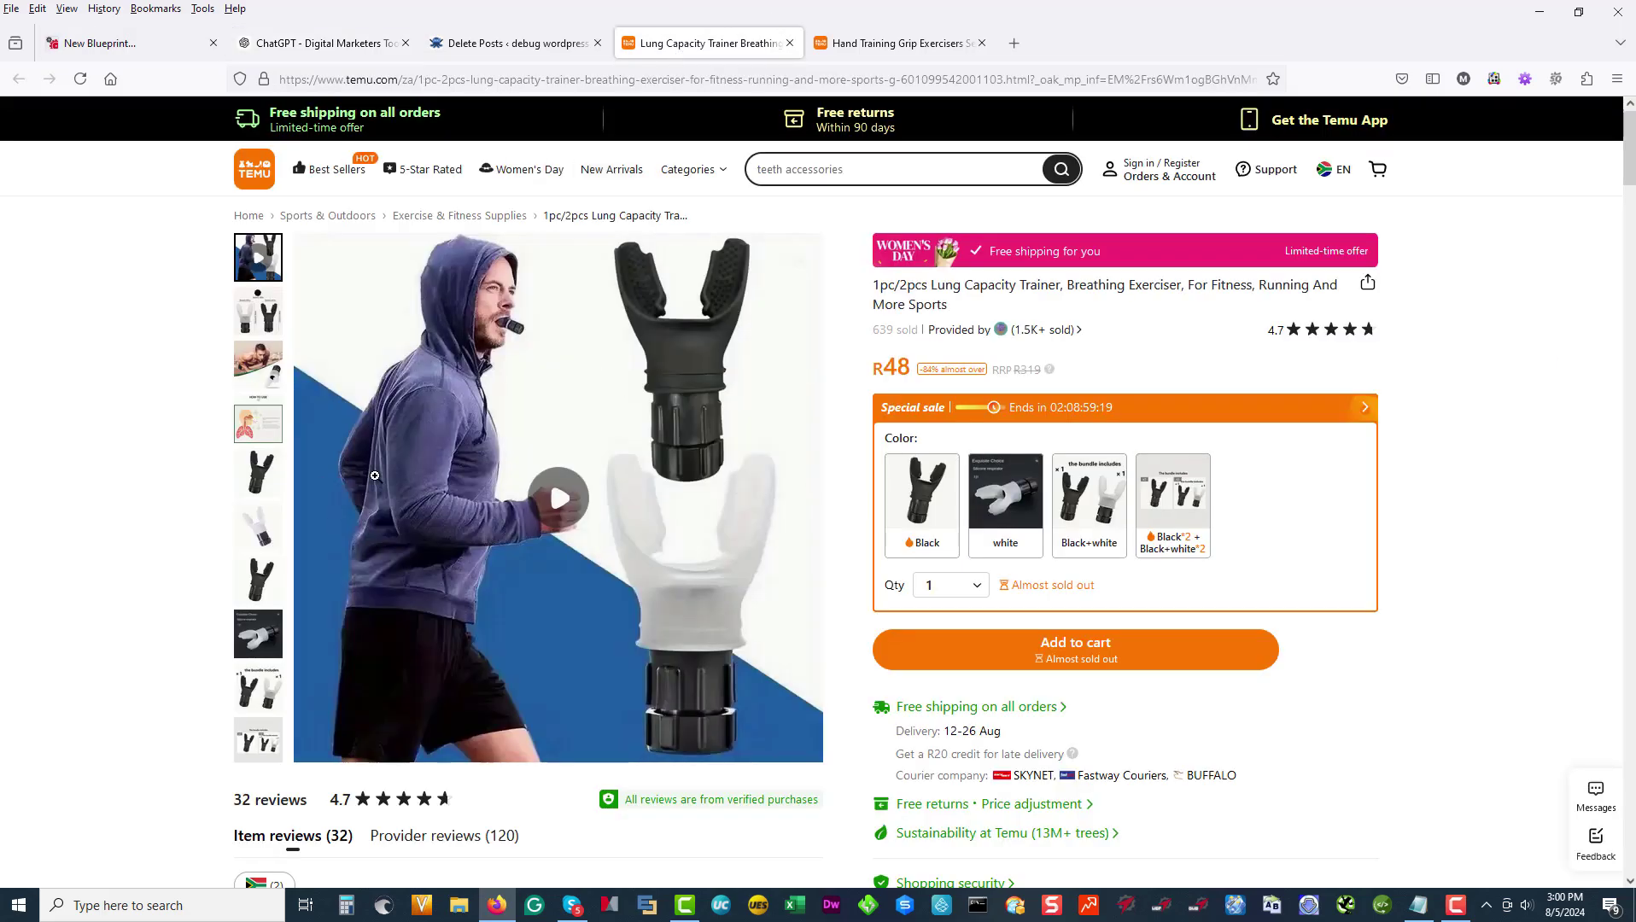
scroll(887, 466, "down", 2)
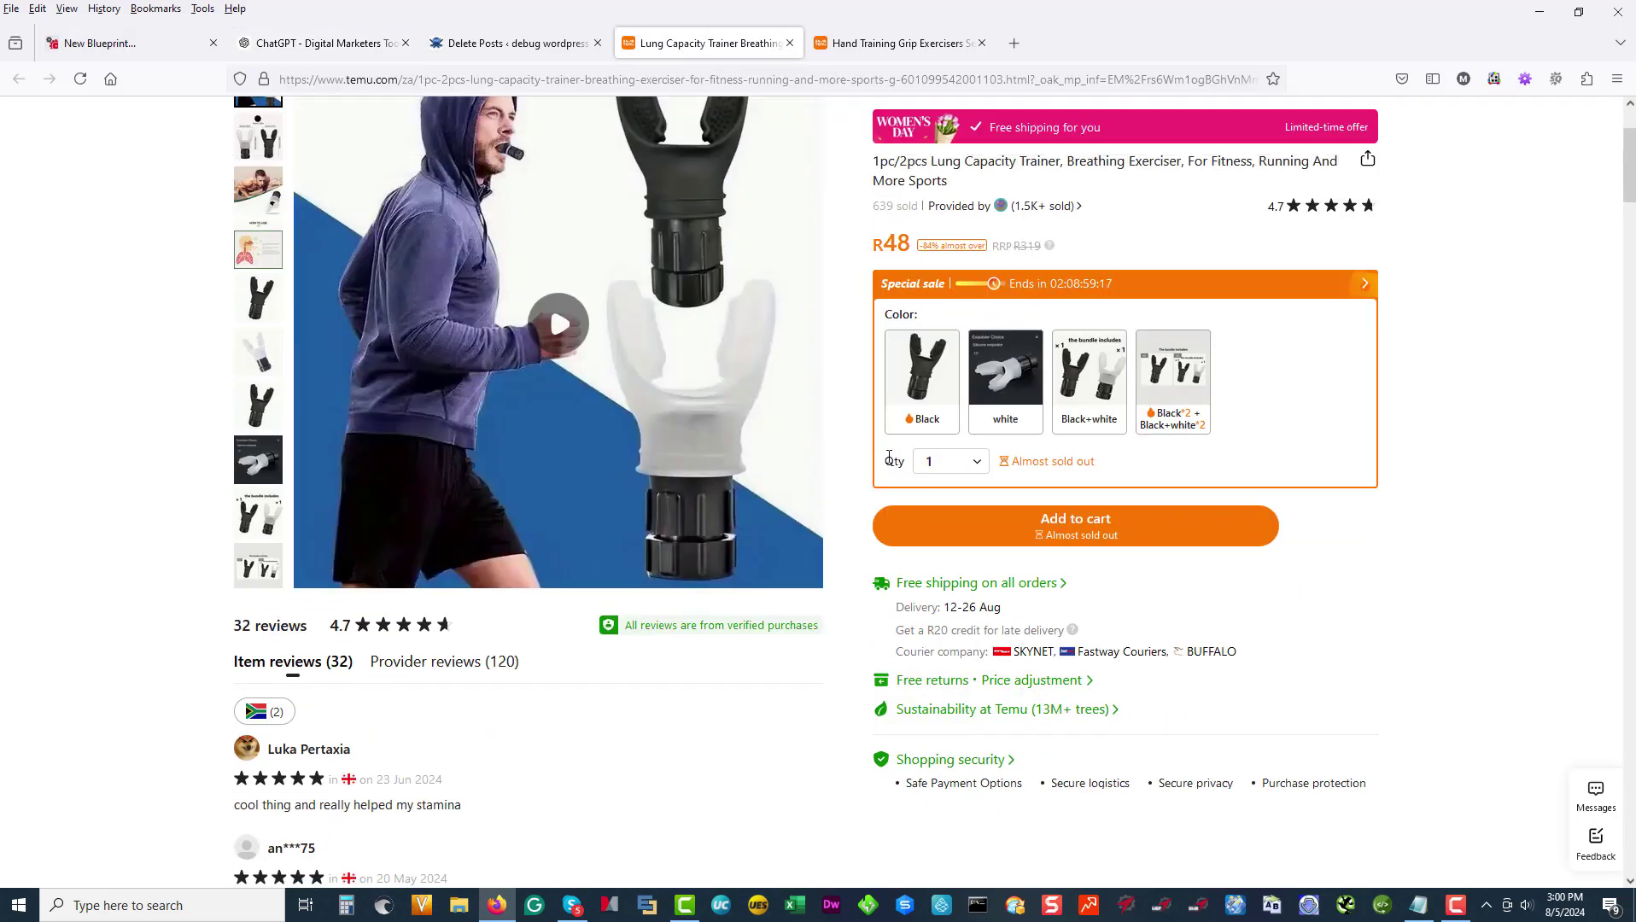
scroll(889, 458, "up", 2)
left_click_drag(931, 286, 1064, 288)
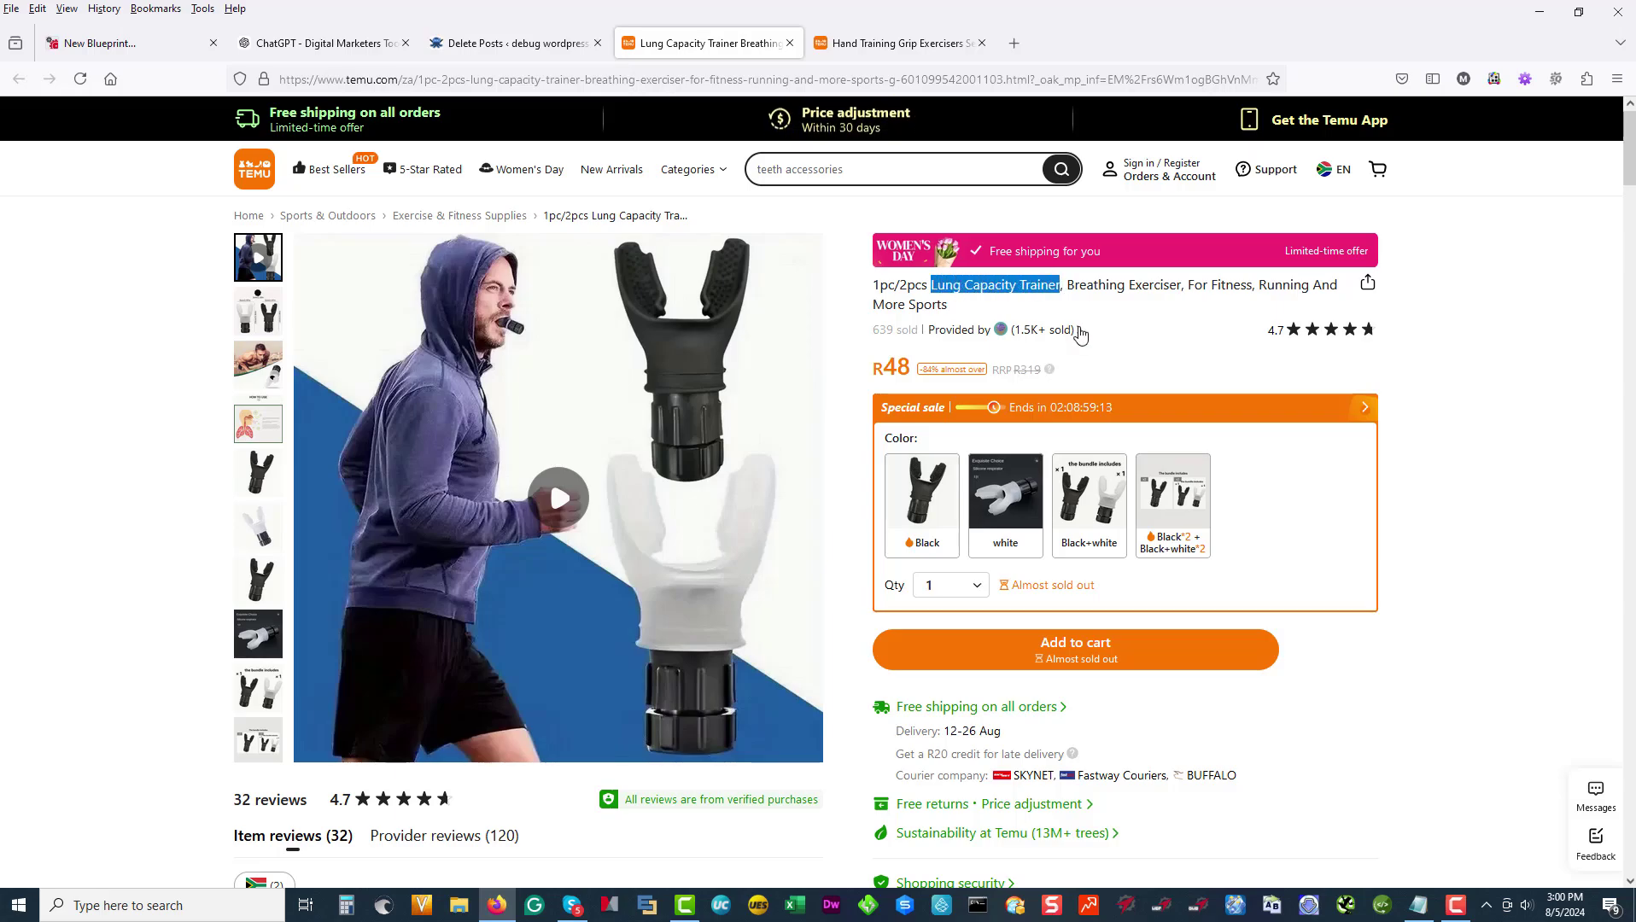
Step: Trim the prompt's marketing types to eCommerce only, removing National, local and affiliate
left_click(333, 46)
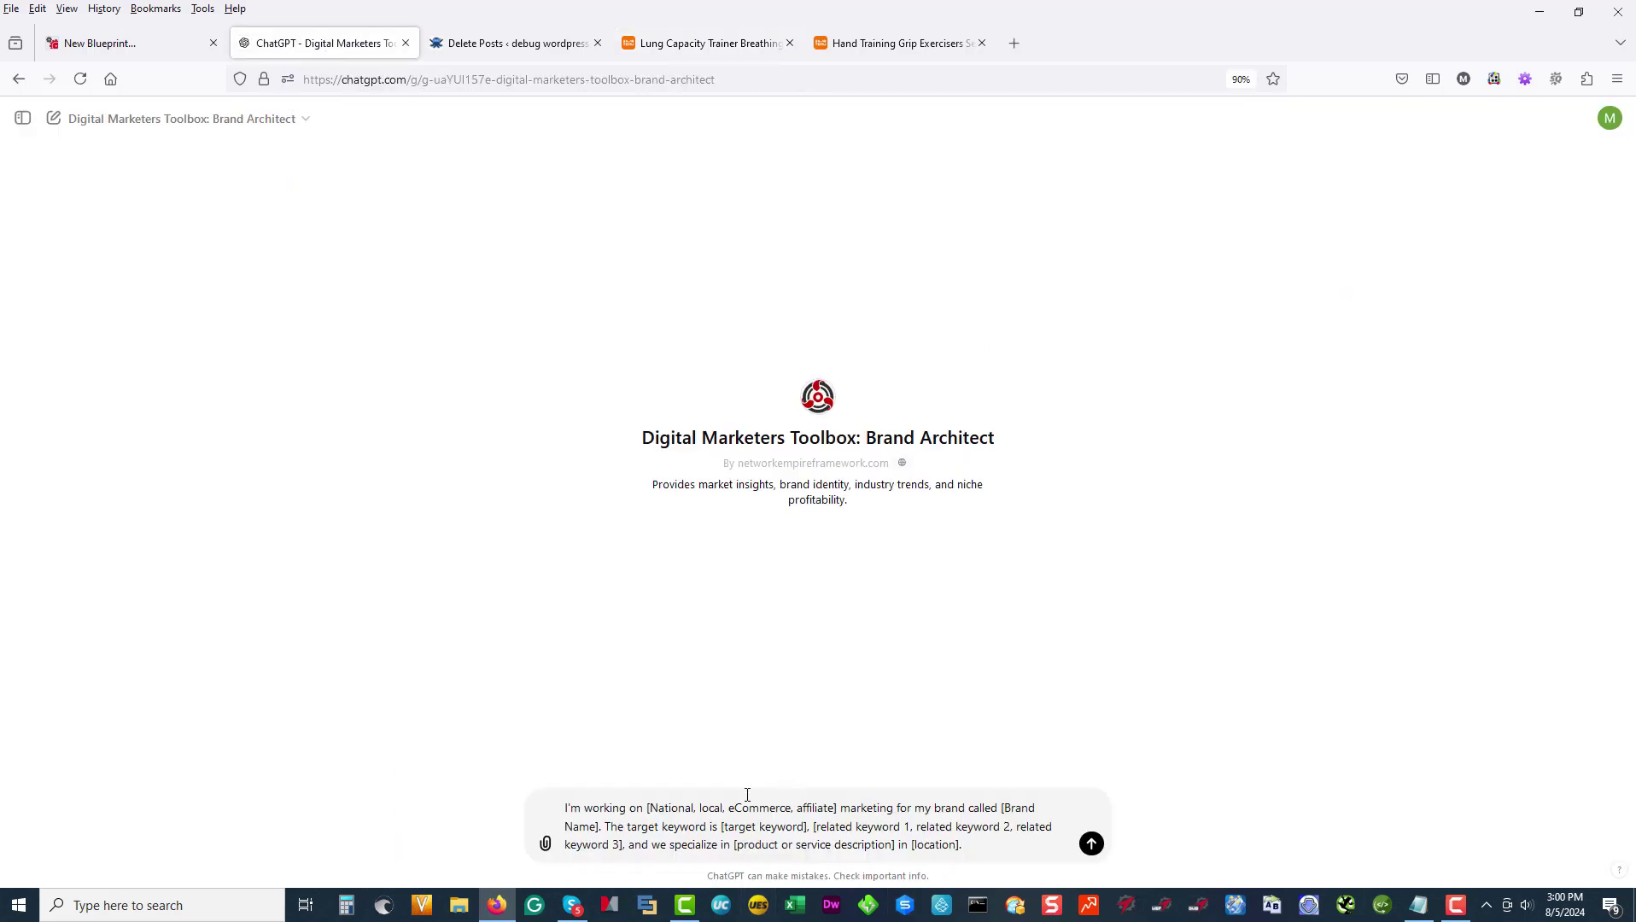
left_click_drag(728, 807, 650, 804)
key("BackSpace")
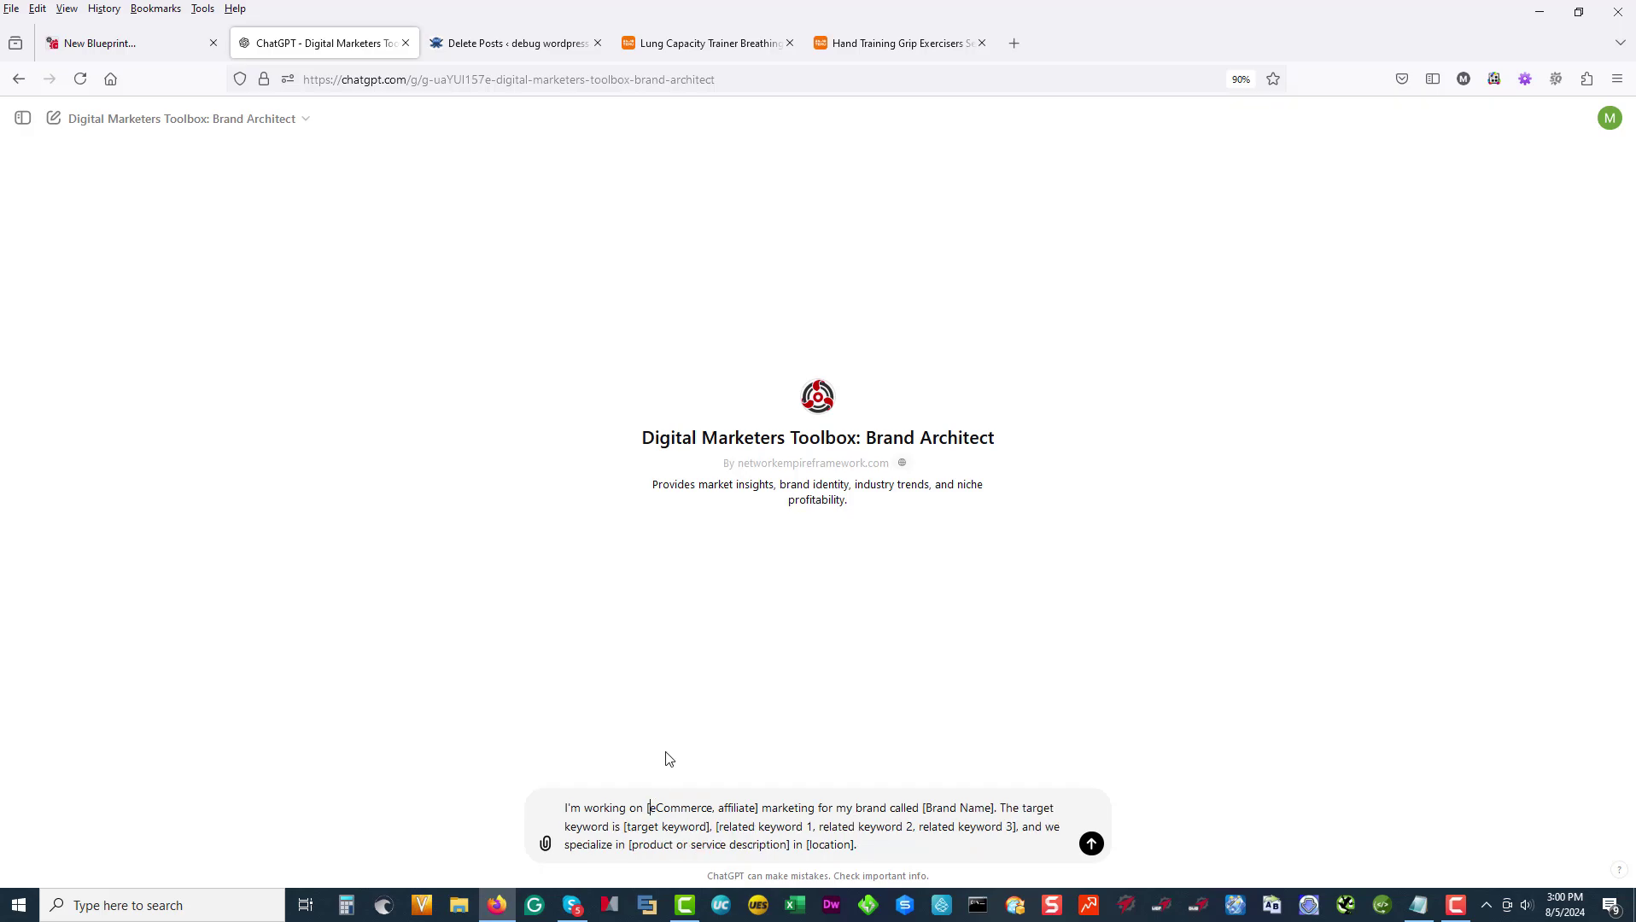
left_click(755, 808)
key("BackSpace")
key("BackSpace")
key("BackSpace")
key("BackSpace")
key("BackSpace")
key("BackSpace")
key("BackSpace")
key("BackSpace")
key("BackSpace")
key("BackSpace")
key("BackSpace")
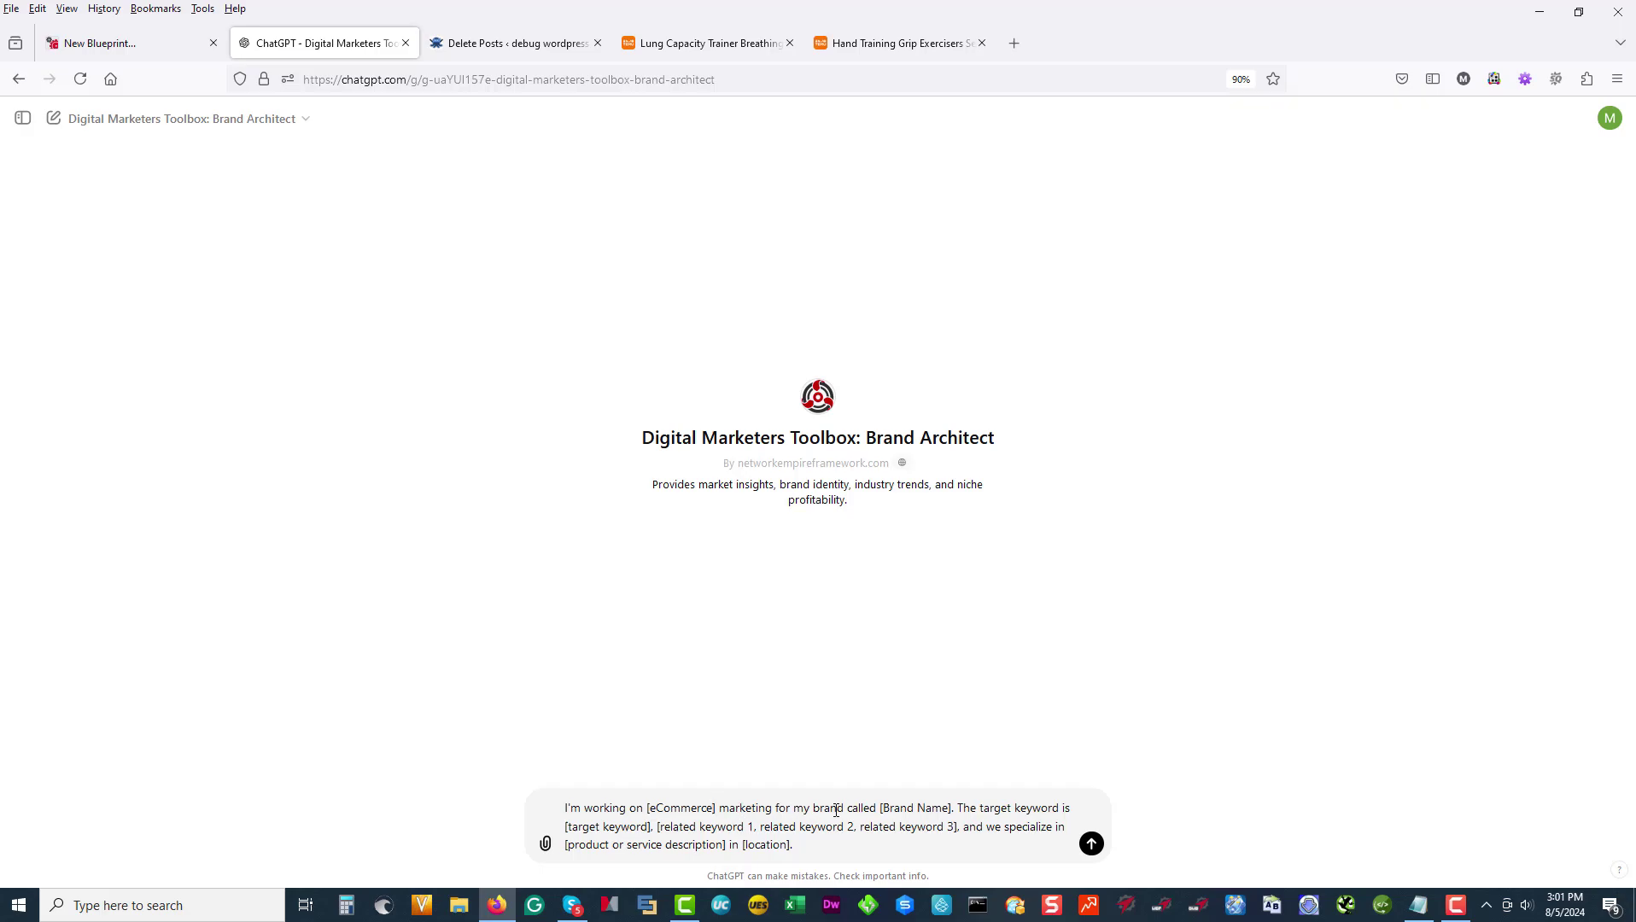
Step: Enter ZENGrip as the brand name and Lung Capacity Trainer as the target keyword
left_click_drag(883, 807, 948, 807)
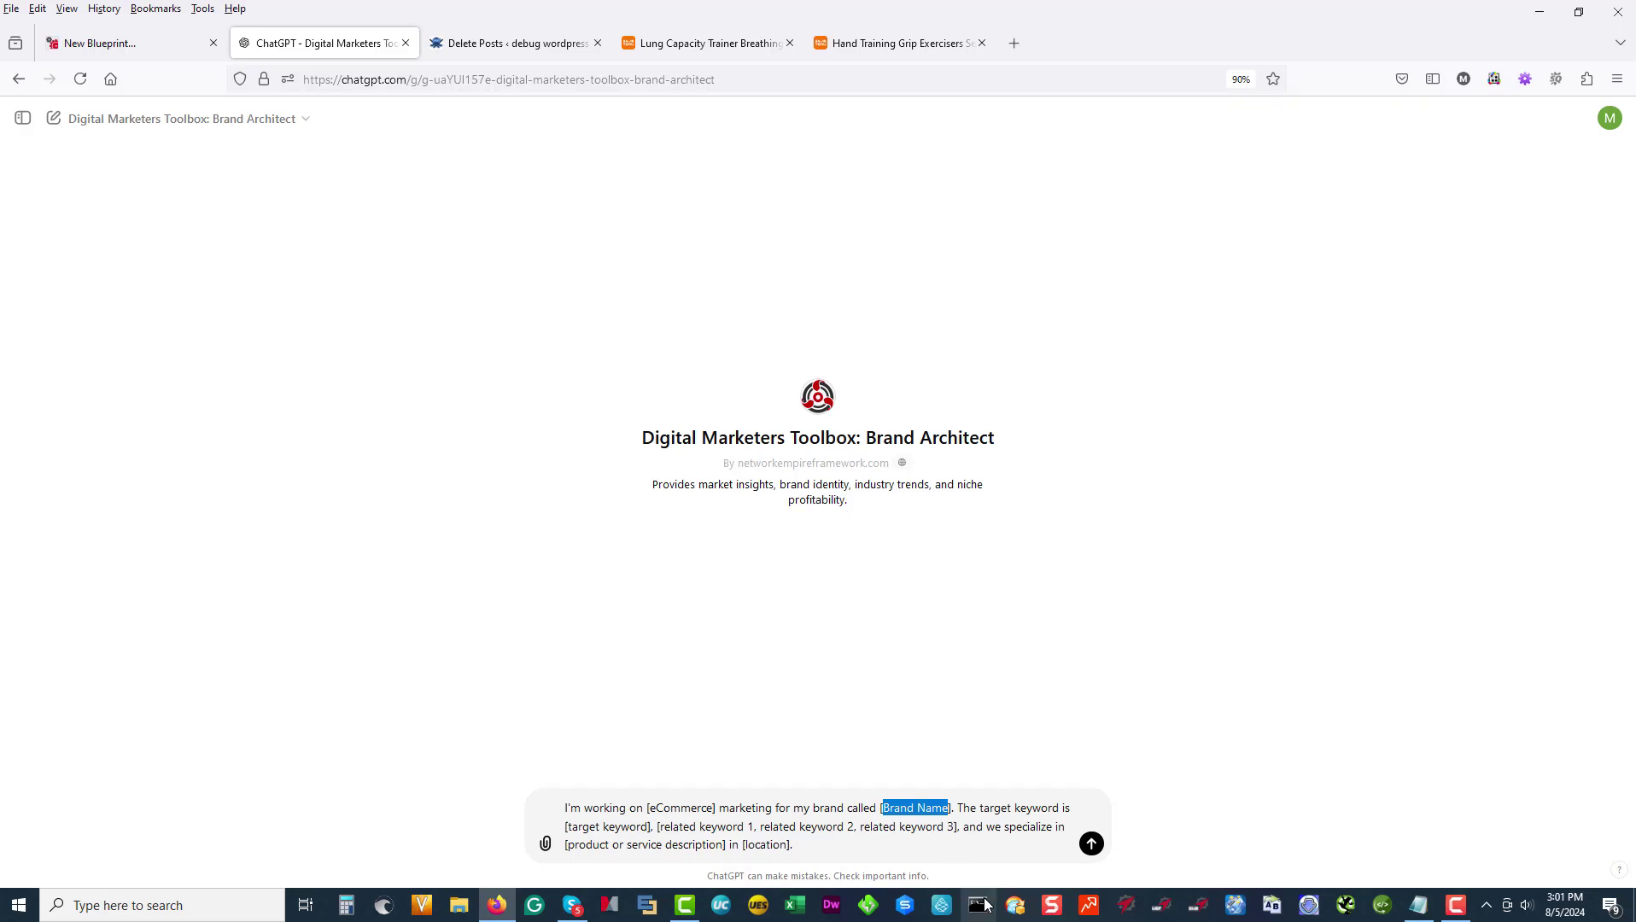
type("ZEN")
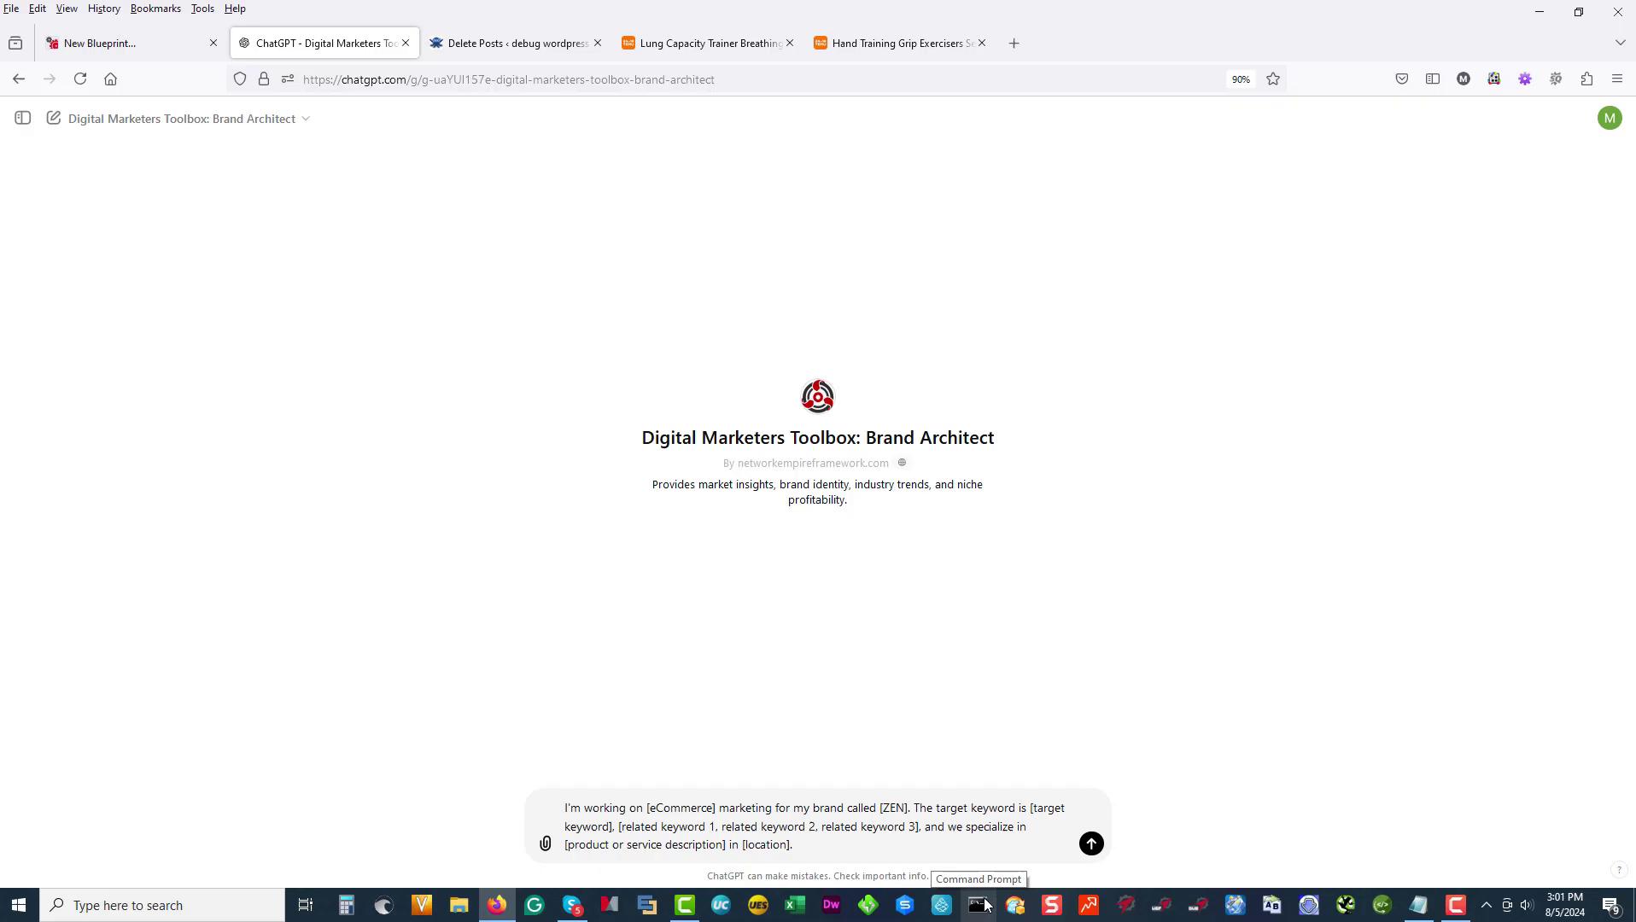
type("Grip")
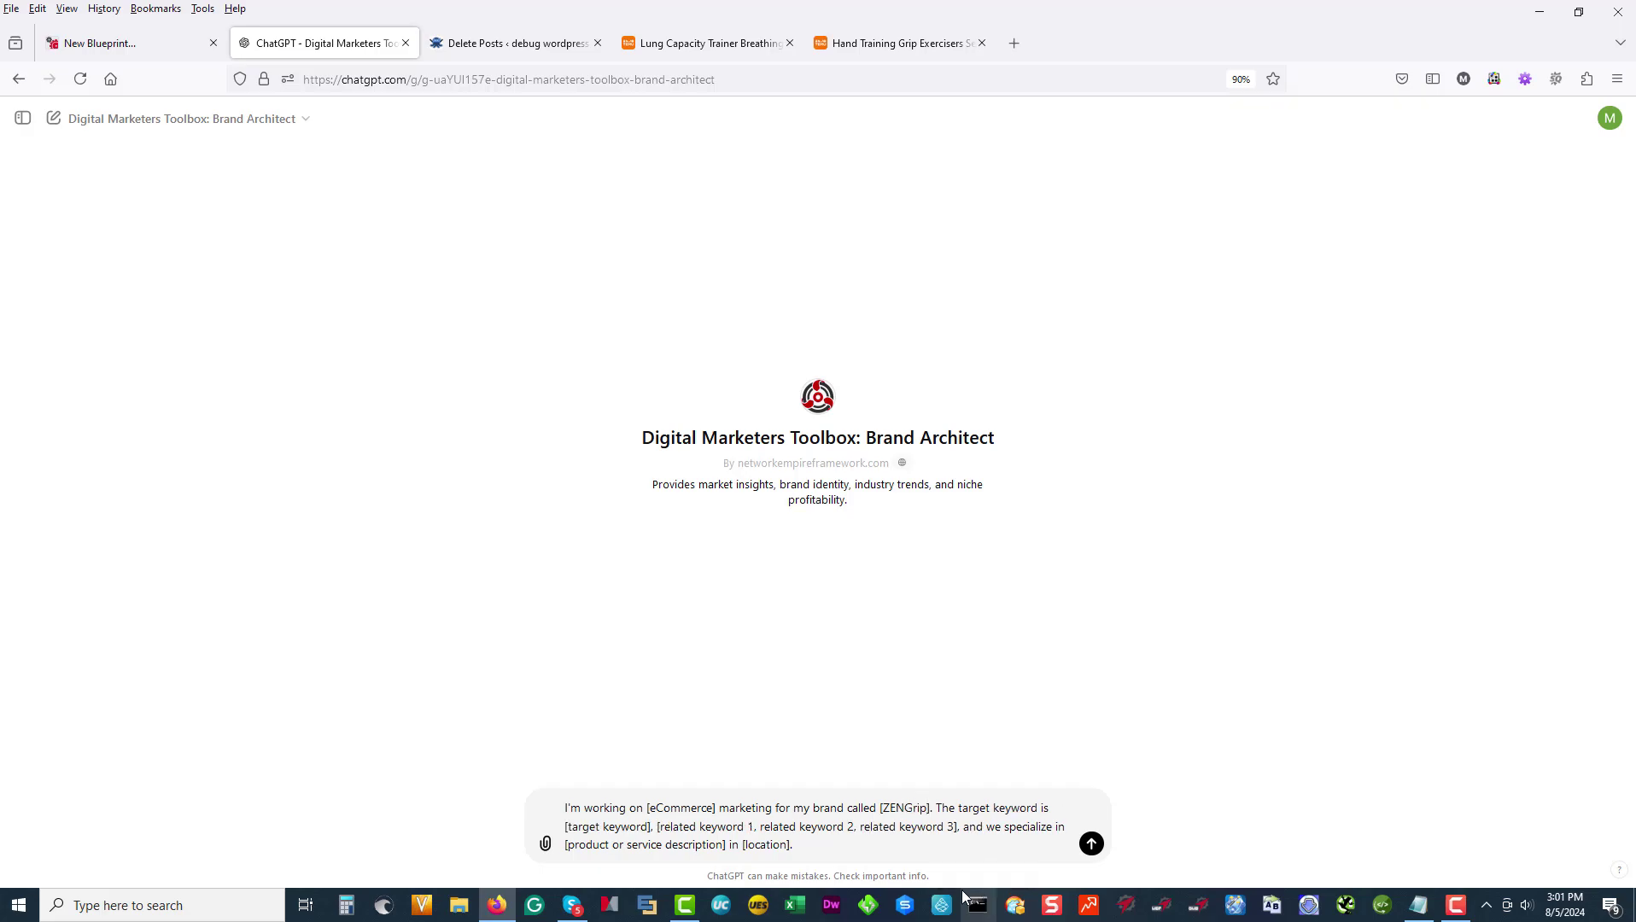
left_click_drag(569, 827, 649, 827)
type("Lung Capacity Trainer")
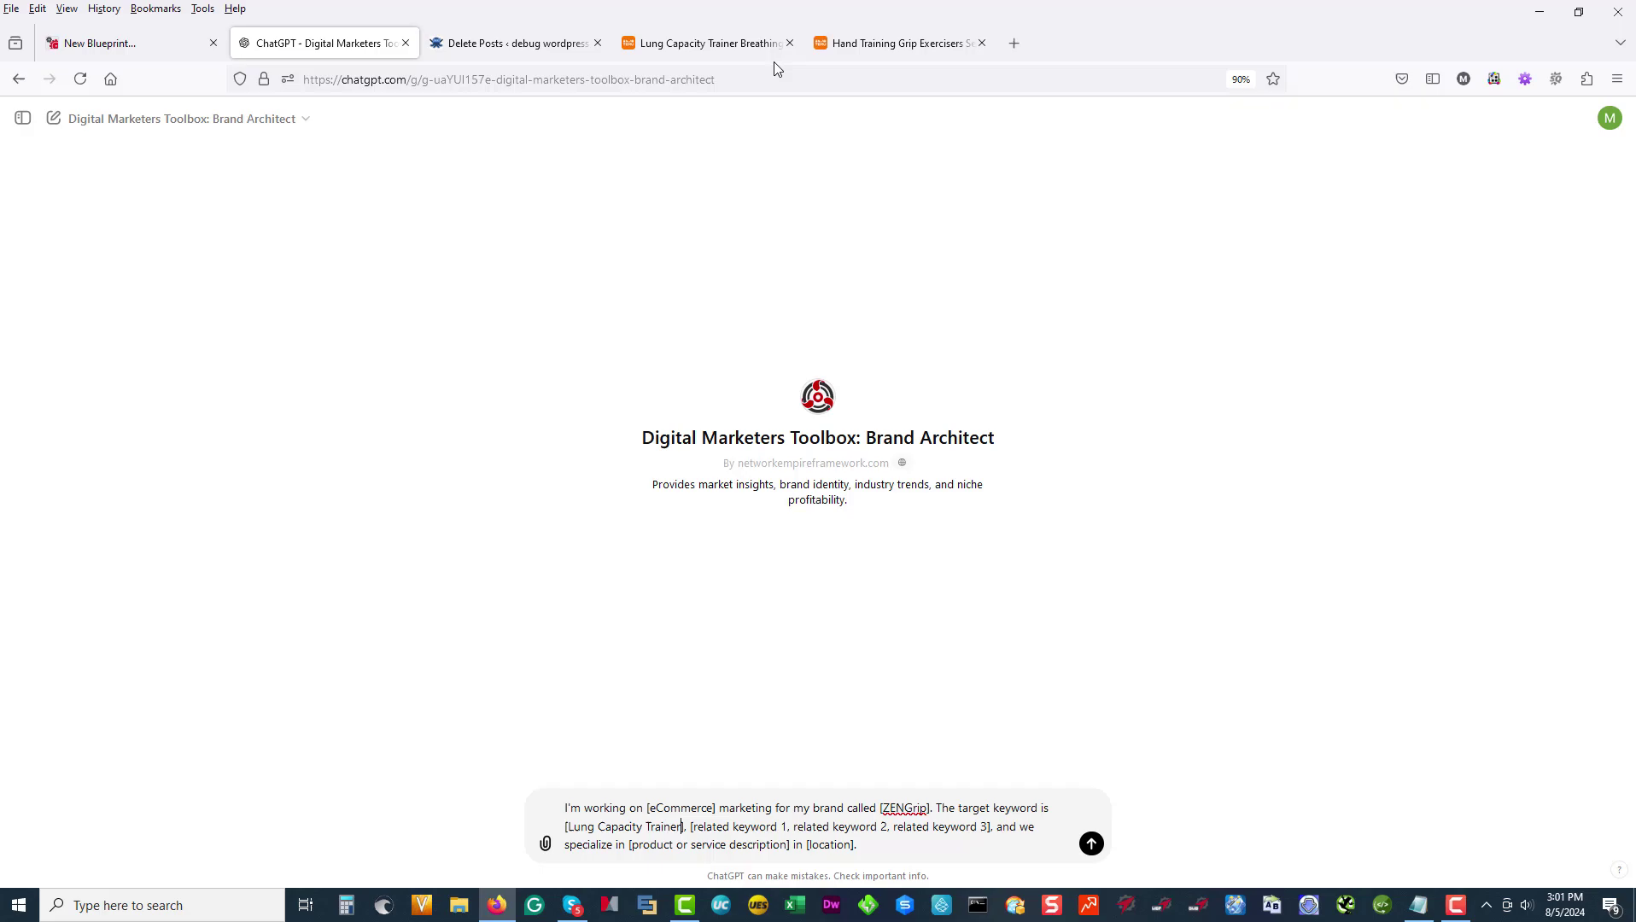
Step: Copy 'Hand Training Grip' from the Temu grip set title, then move back through the tabs
left_click(888, 44)
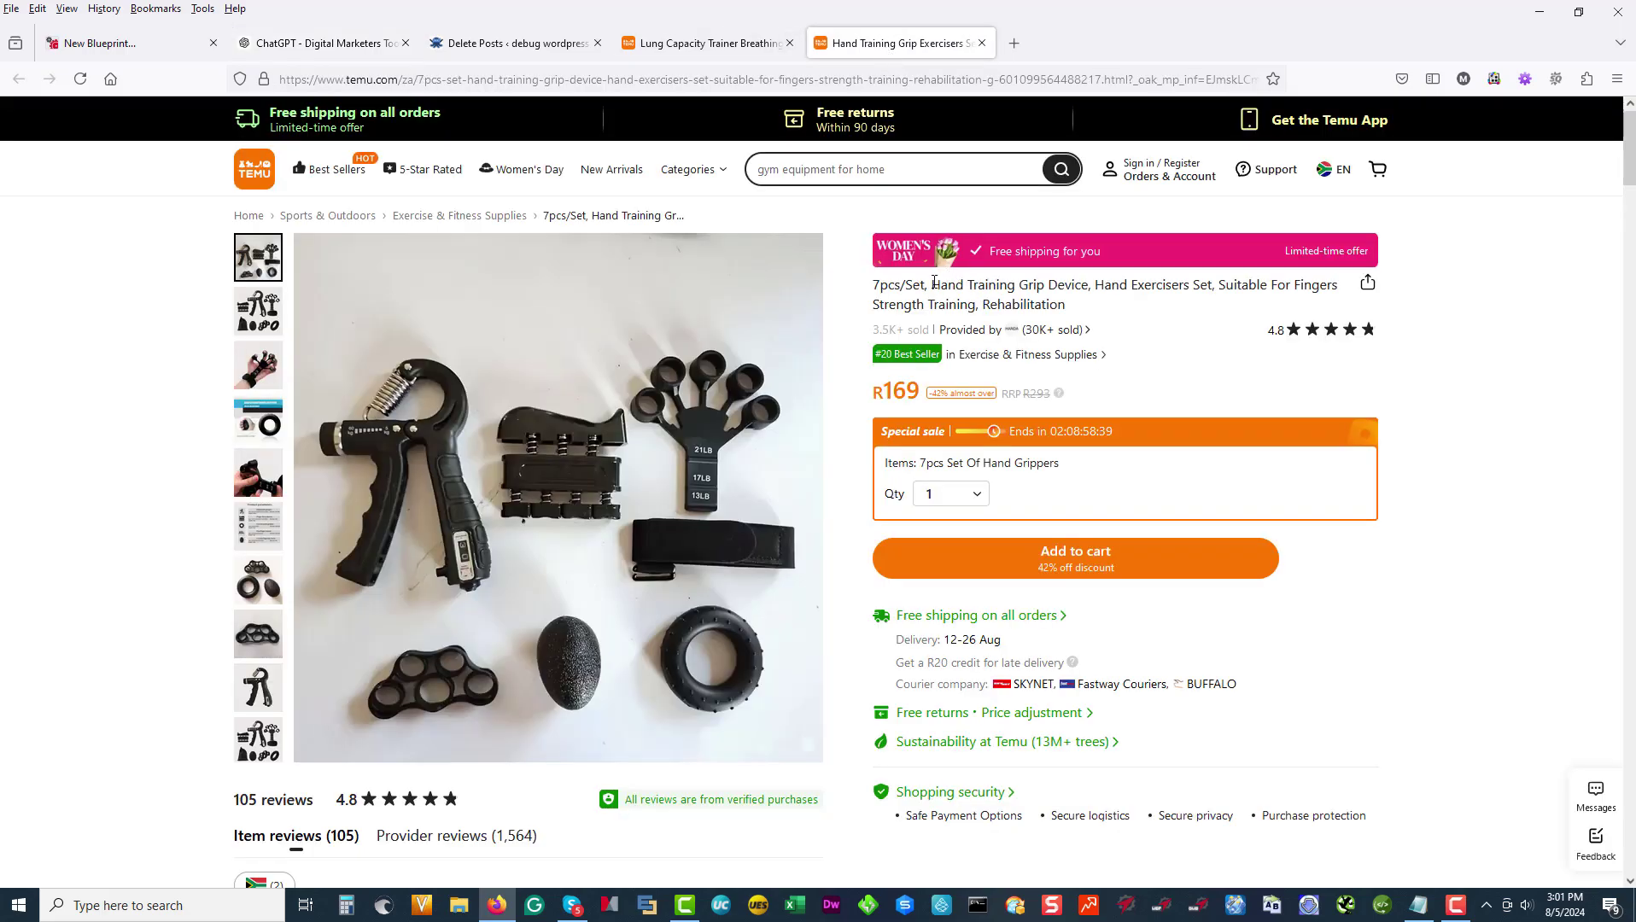
left_click_drag(933, 282, 1042, 288)
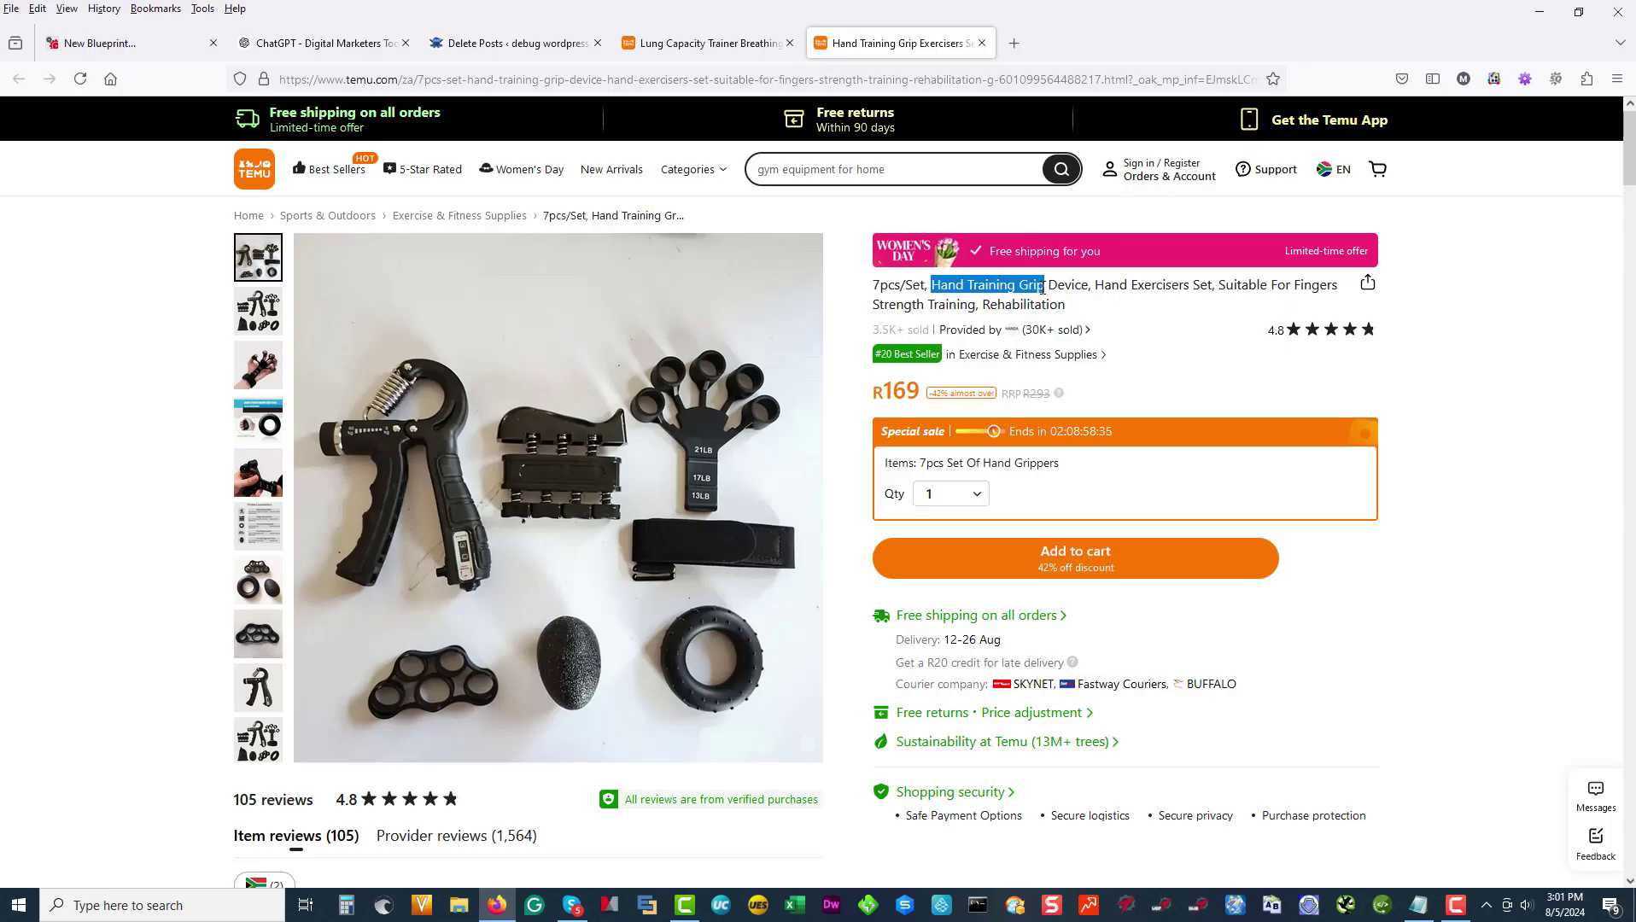
left_click(679, 45)
left_click(564, 45)
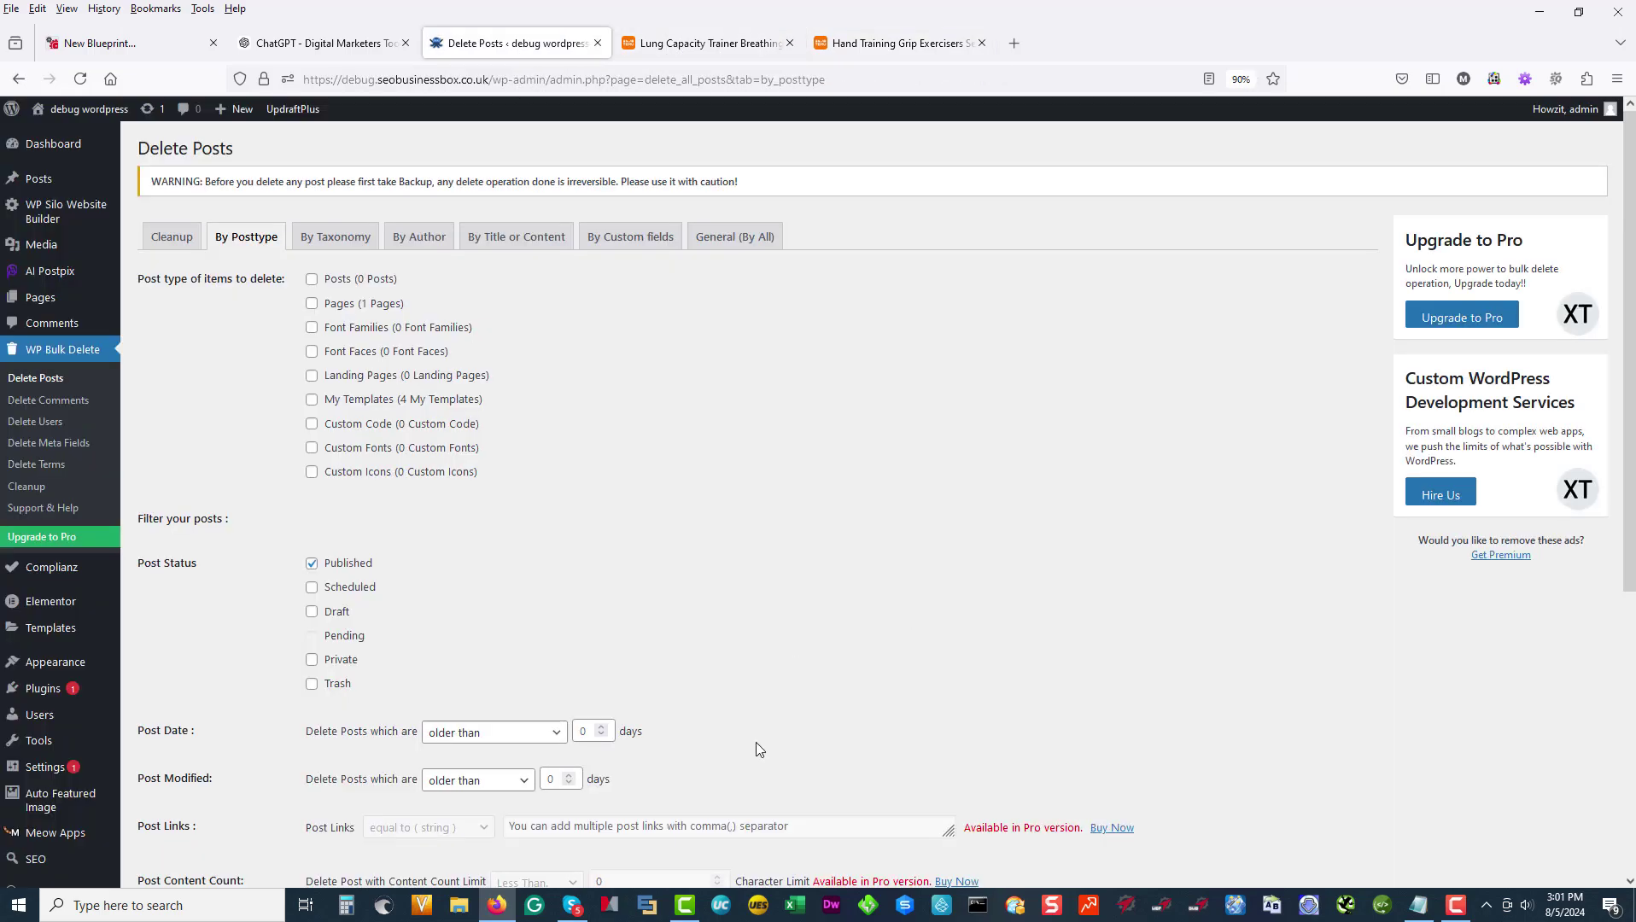
Step: Fill the related keywords with Hand Training Grip, "Hand Exerciser" and "Recovery Training"
left_click(316, 43)
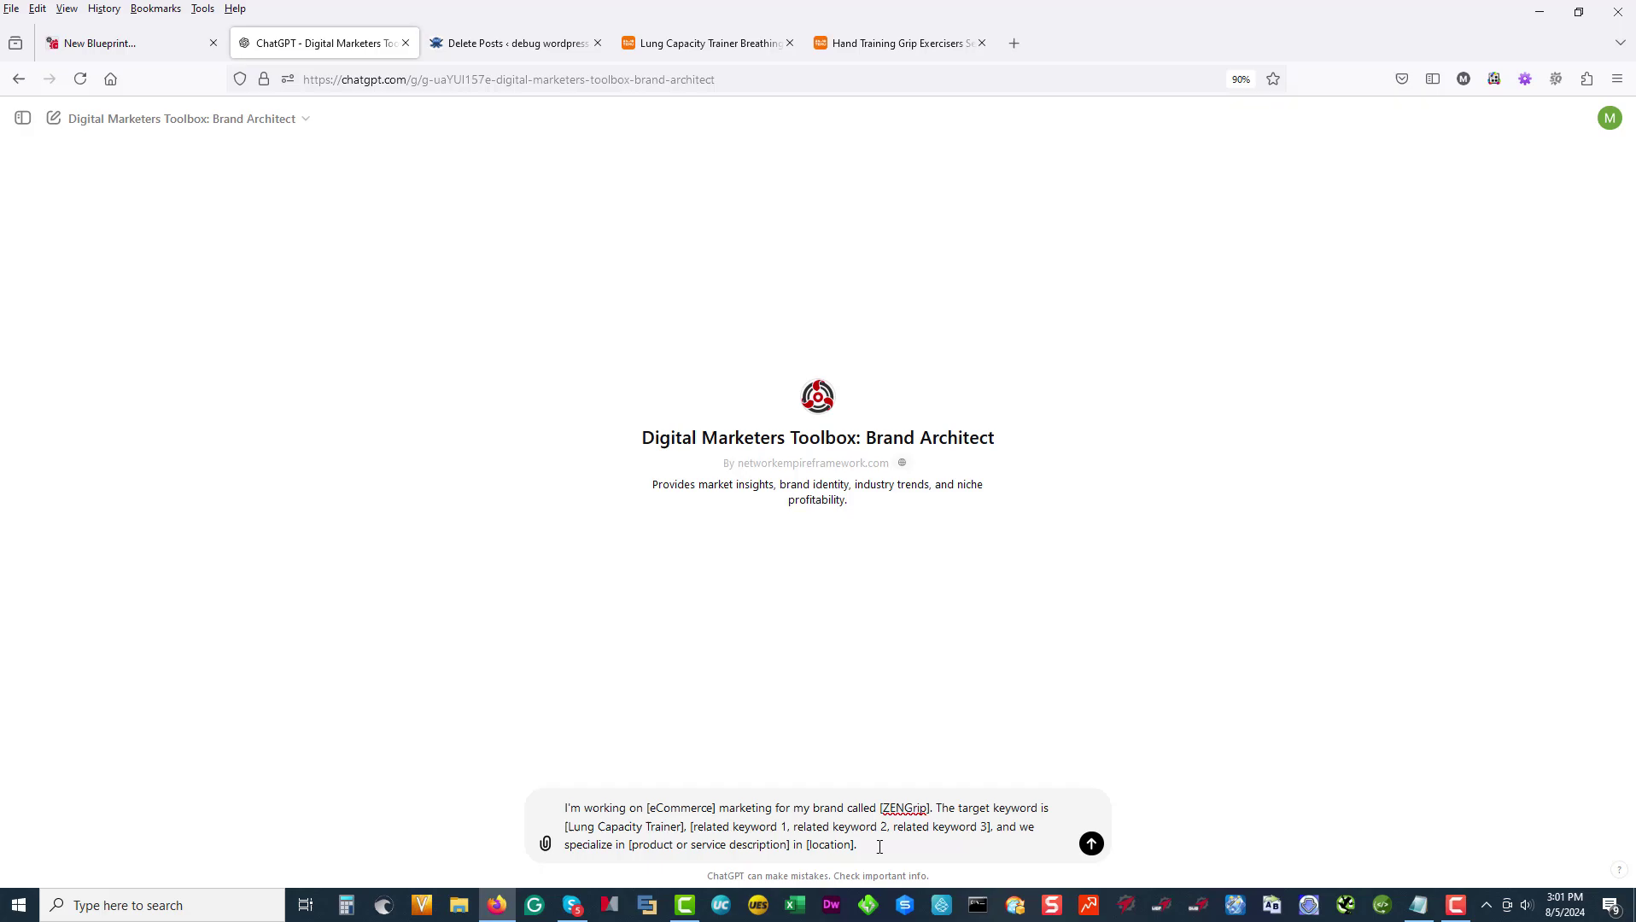
left_click_drag(709, 826, 789, 826)
key("BackSpace")
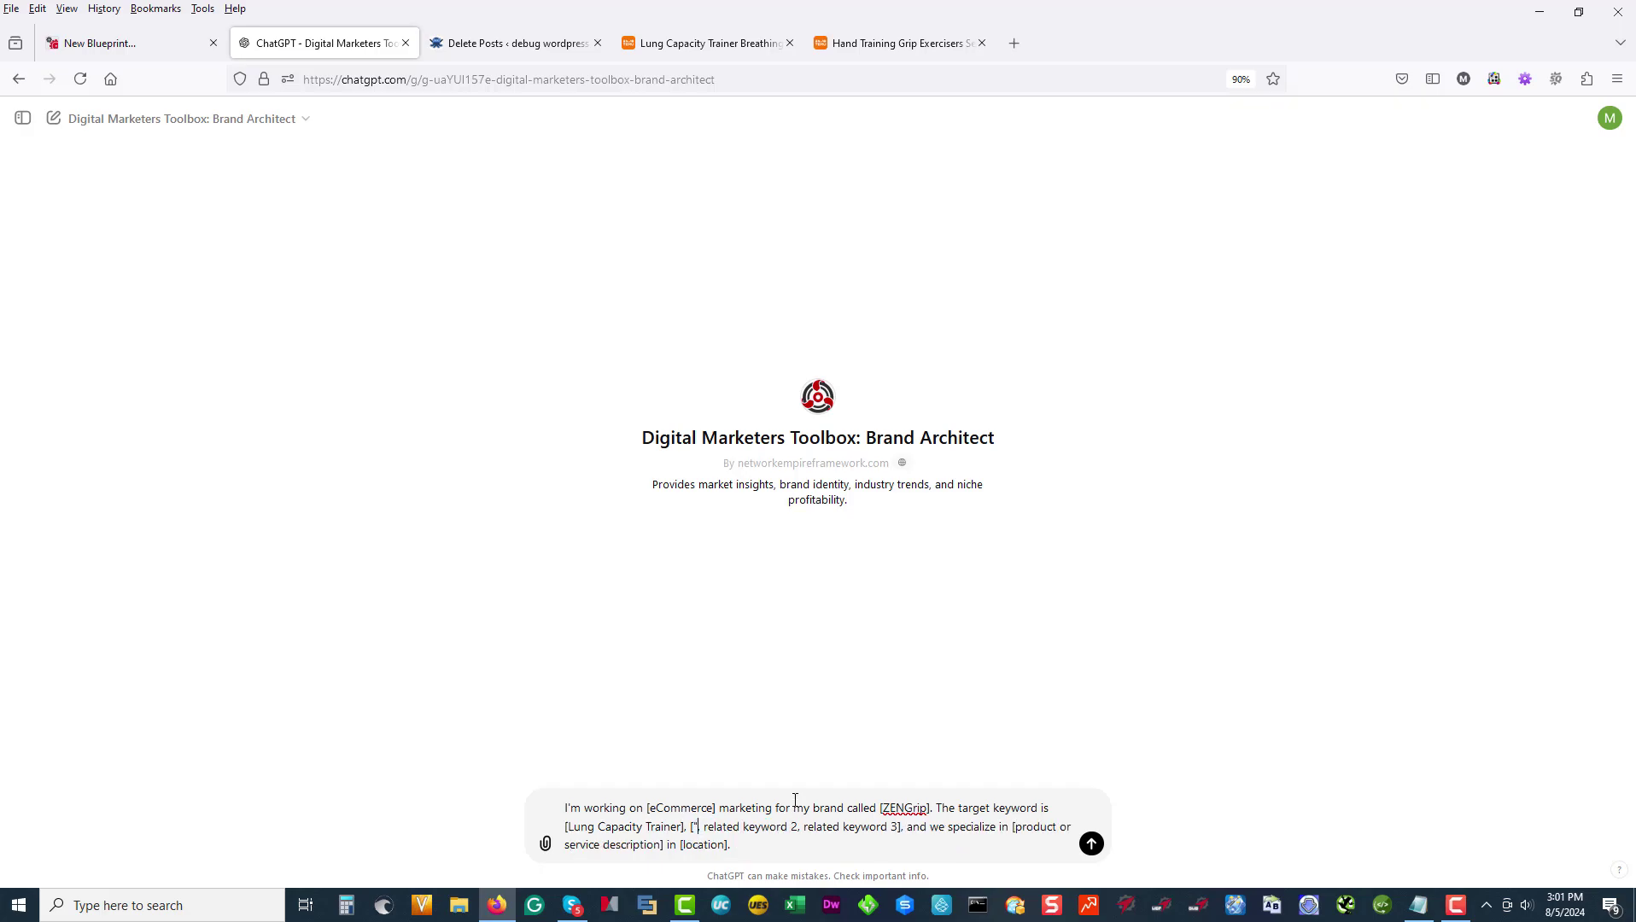
type("\"Hand Training Grip\"")
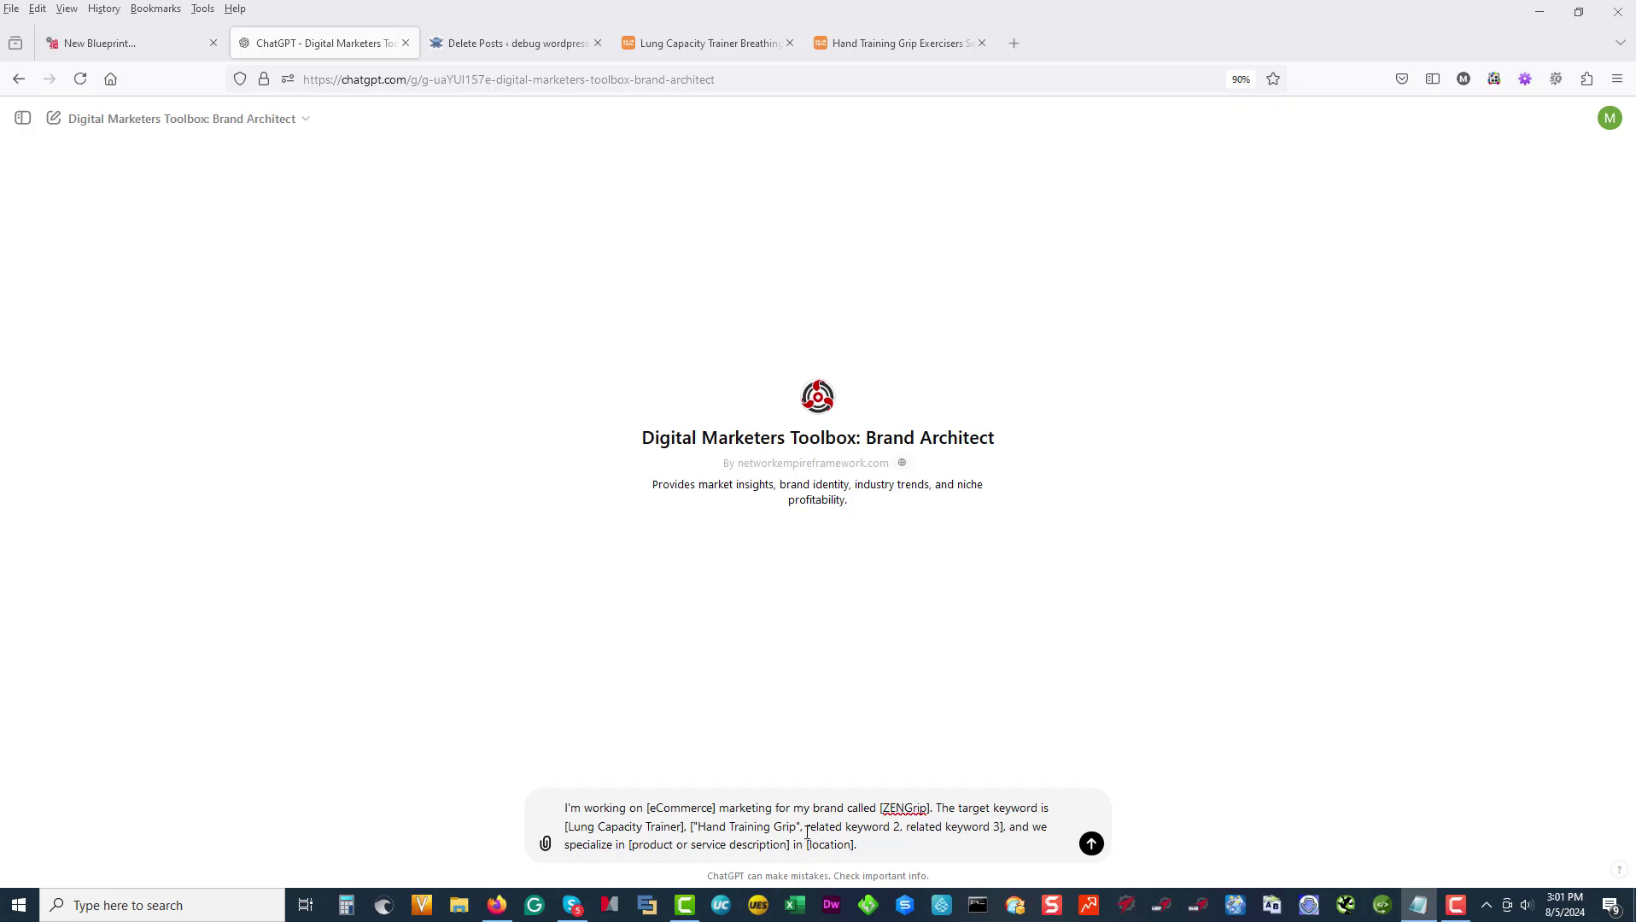
left_click_drag(808, 827, 901, 827)
type("\"Hand Exerciser\"")
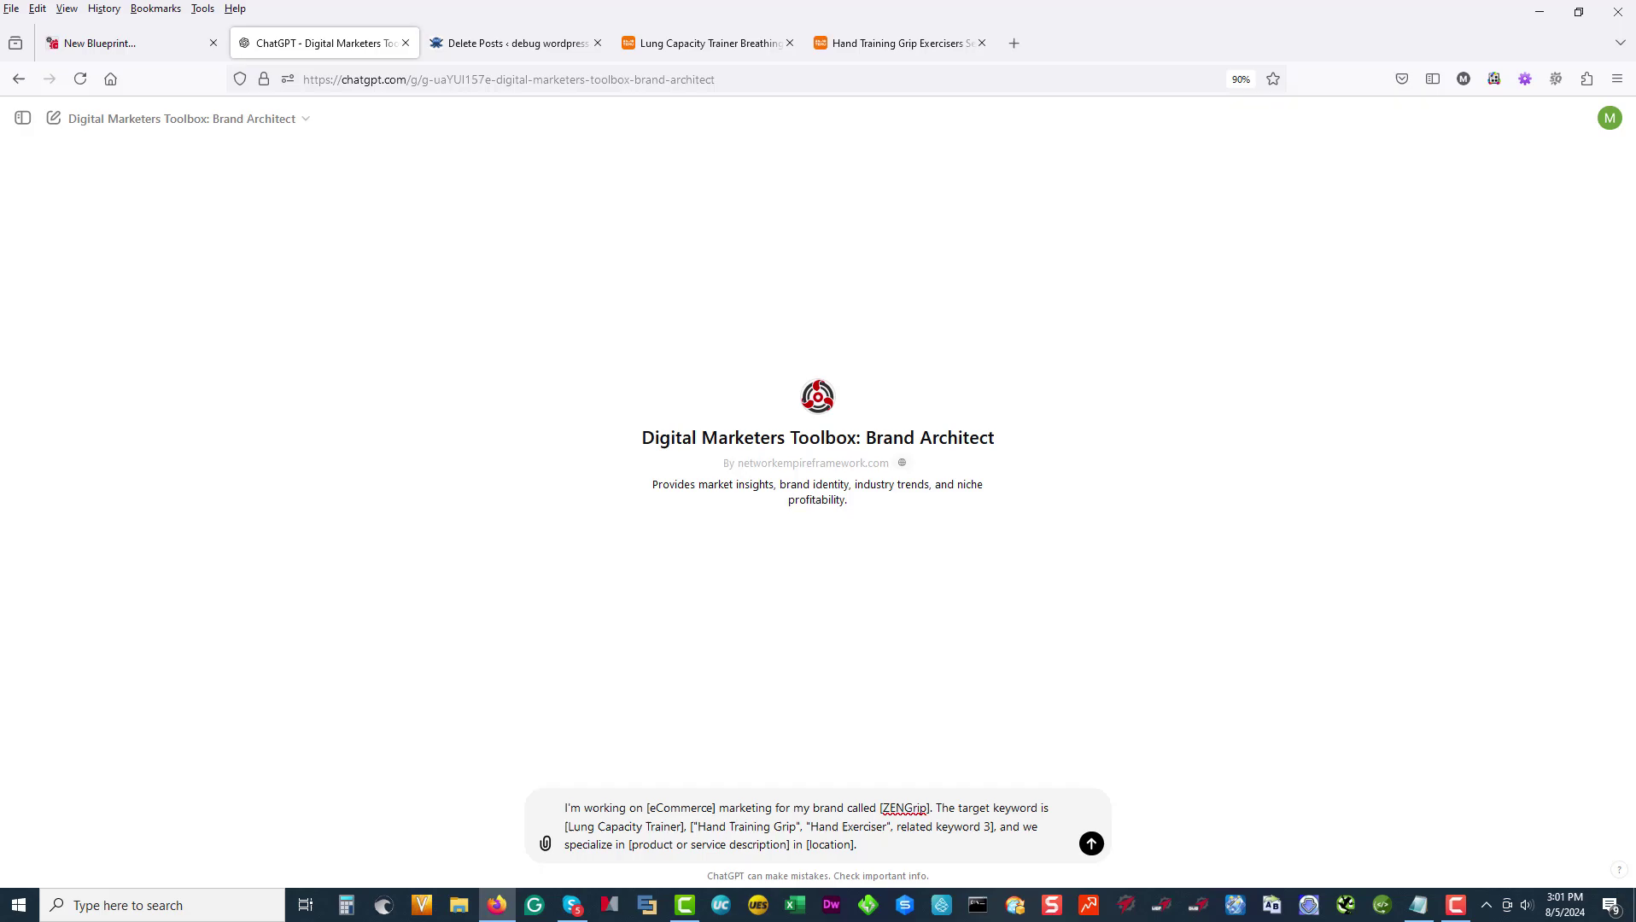
key("alt+Tab")
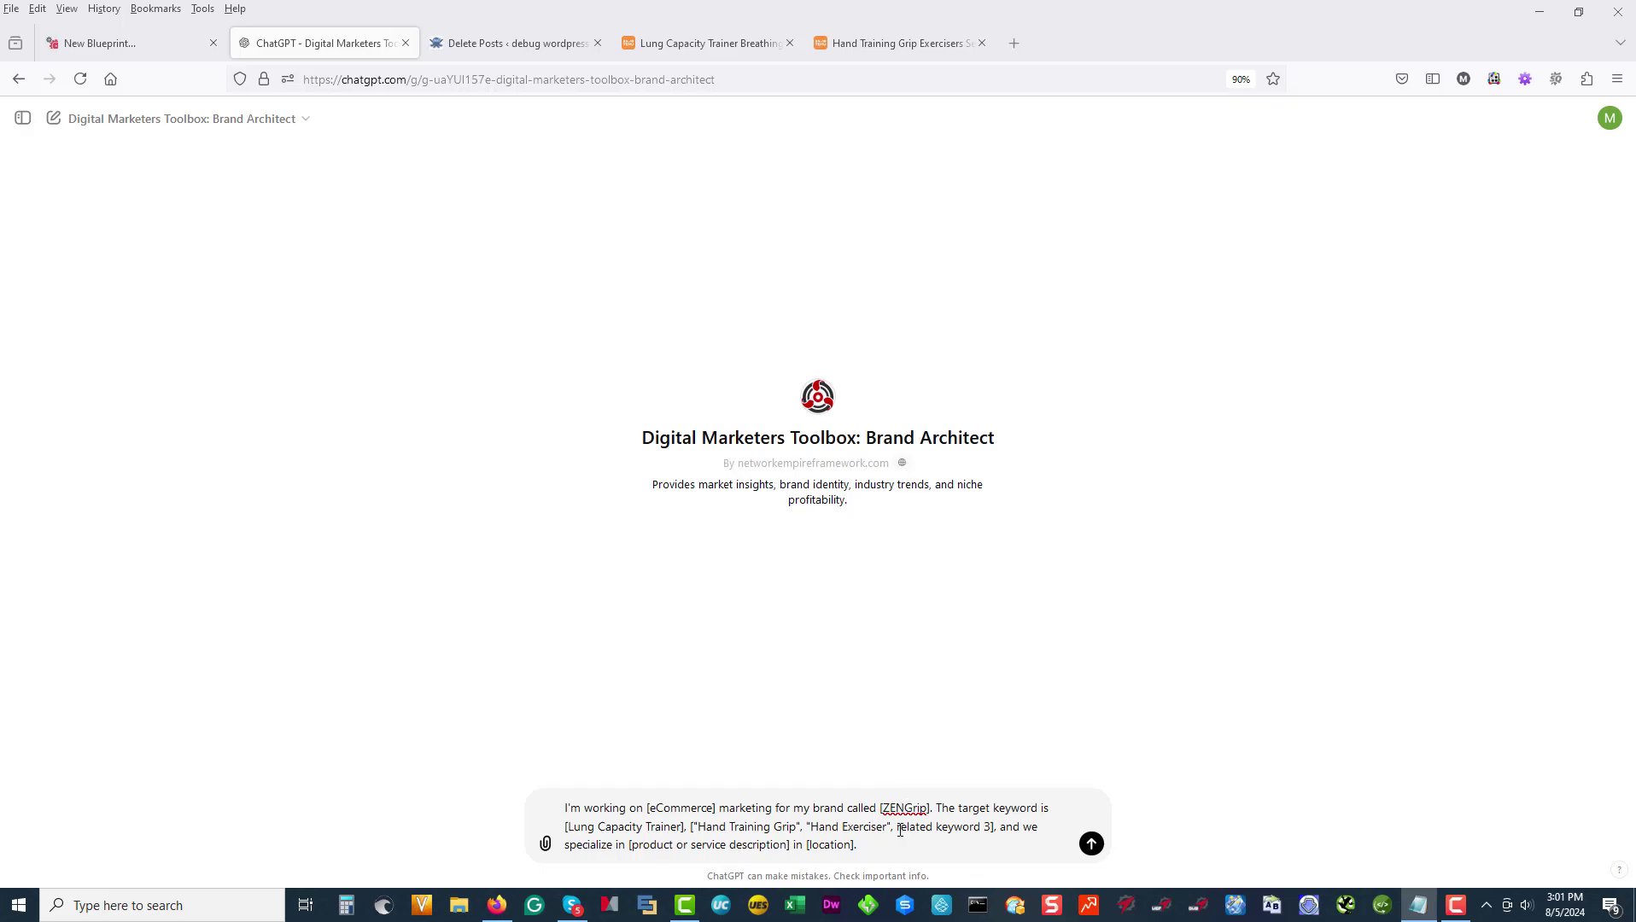
left_click_drag(900, 831, 992, 827)
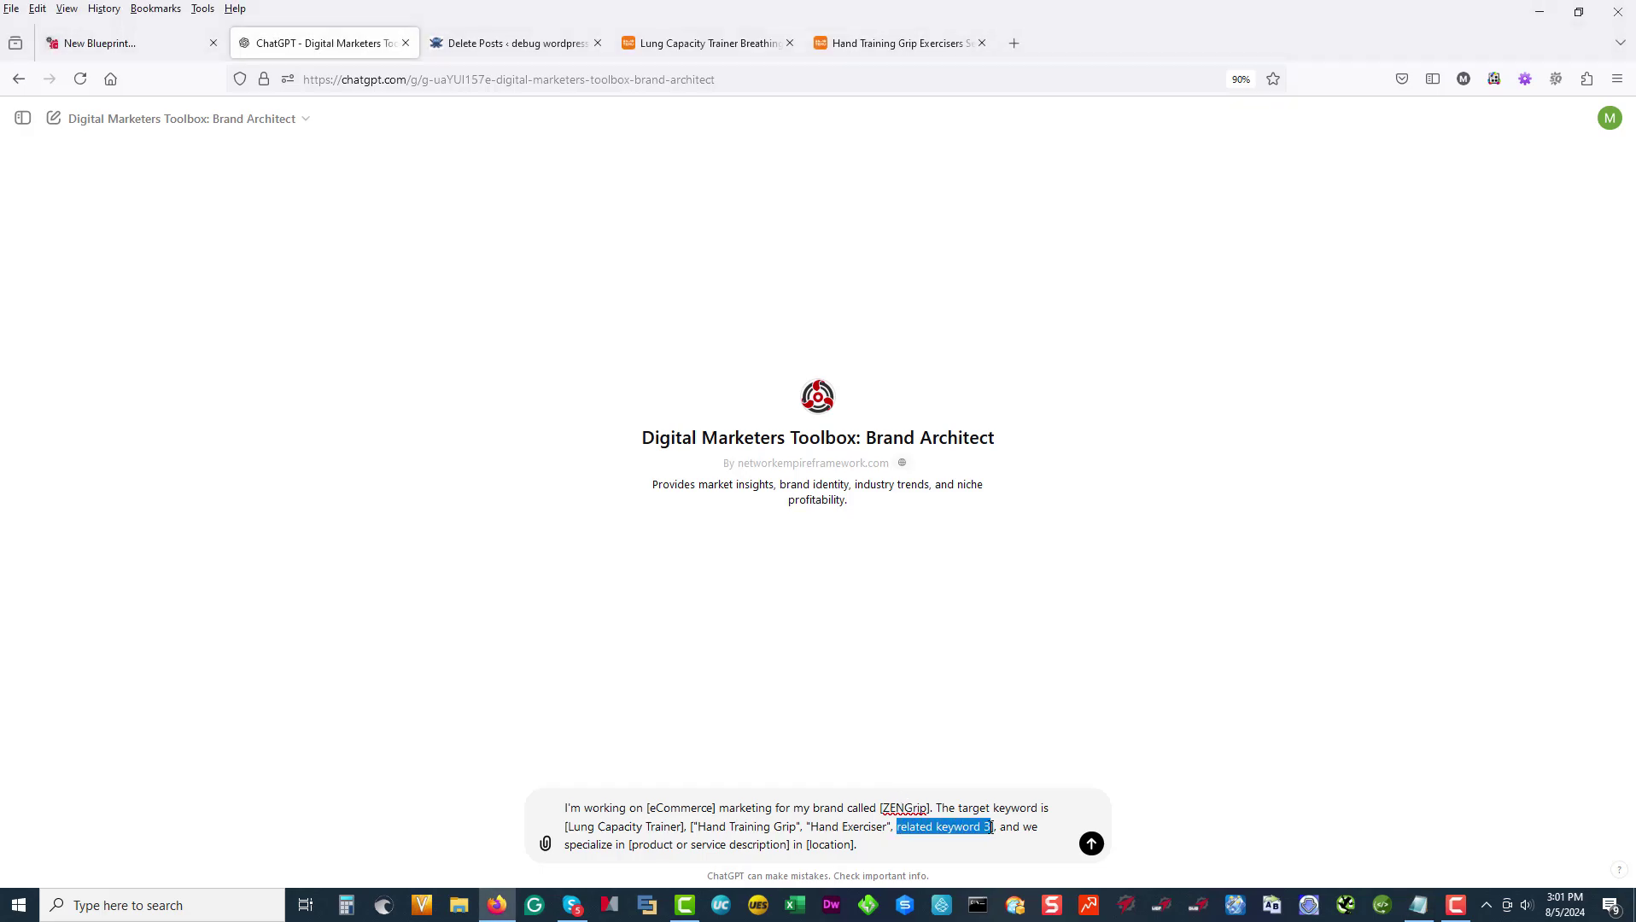
type("\"")
type("Recovery Training")
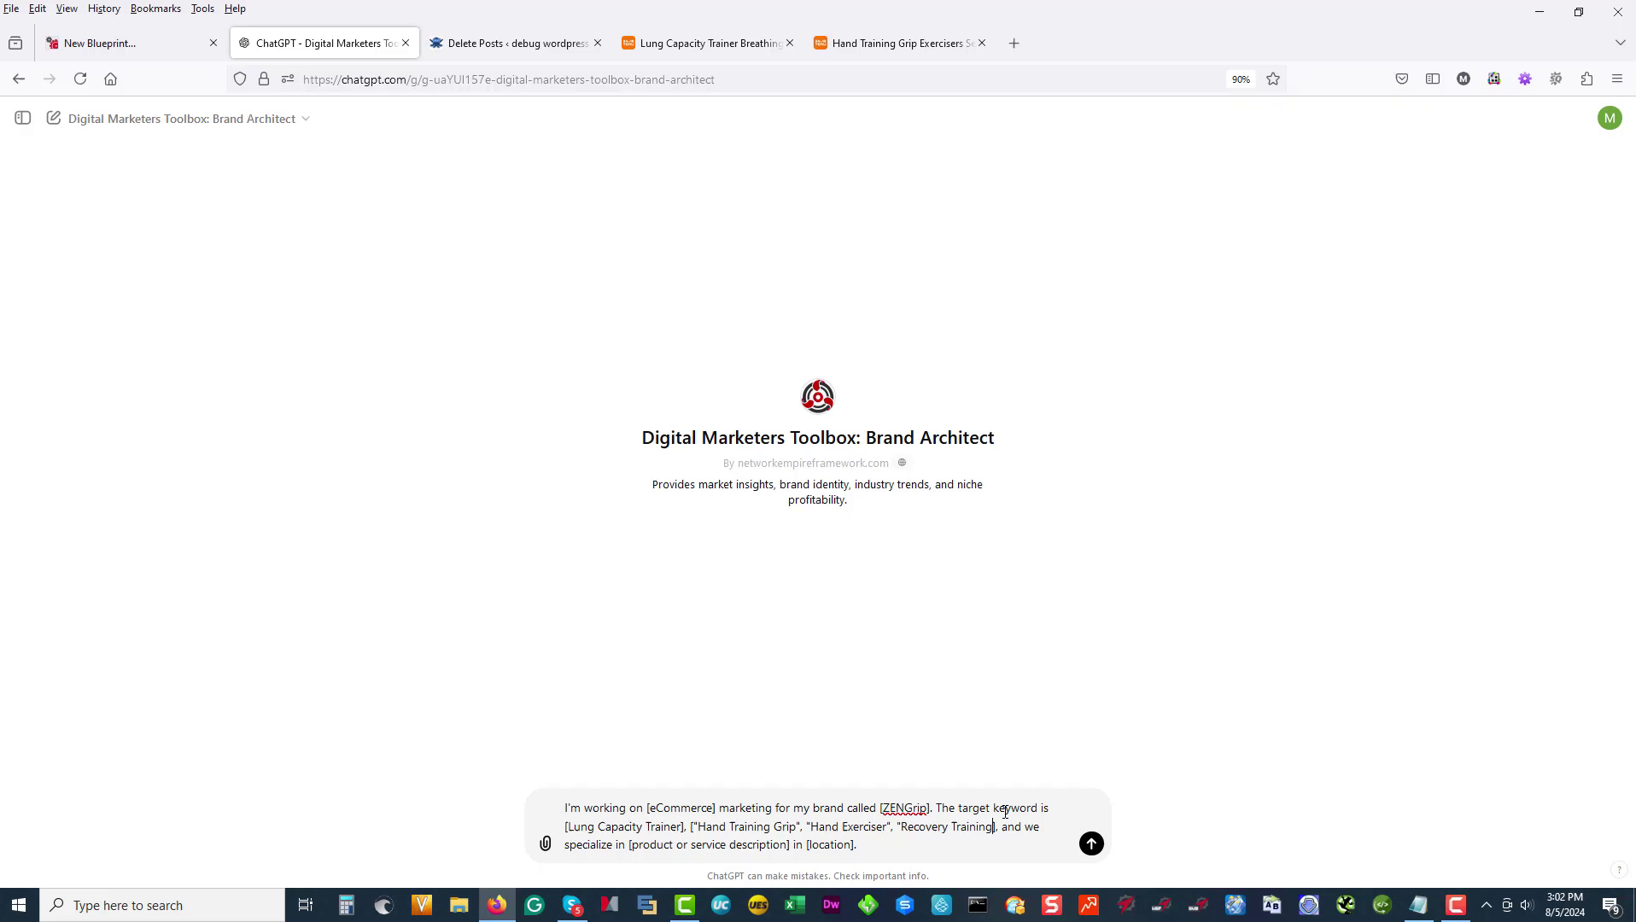
type("\"")
Step: Describe ZENGrip's specialty as Lung And Forearm Training and Recovery excercisers in the USA
left_click_drag(788, 845, 635, 848)
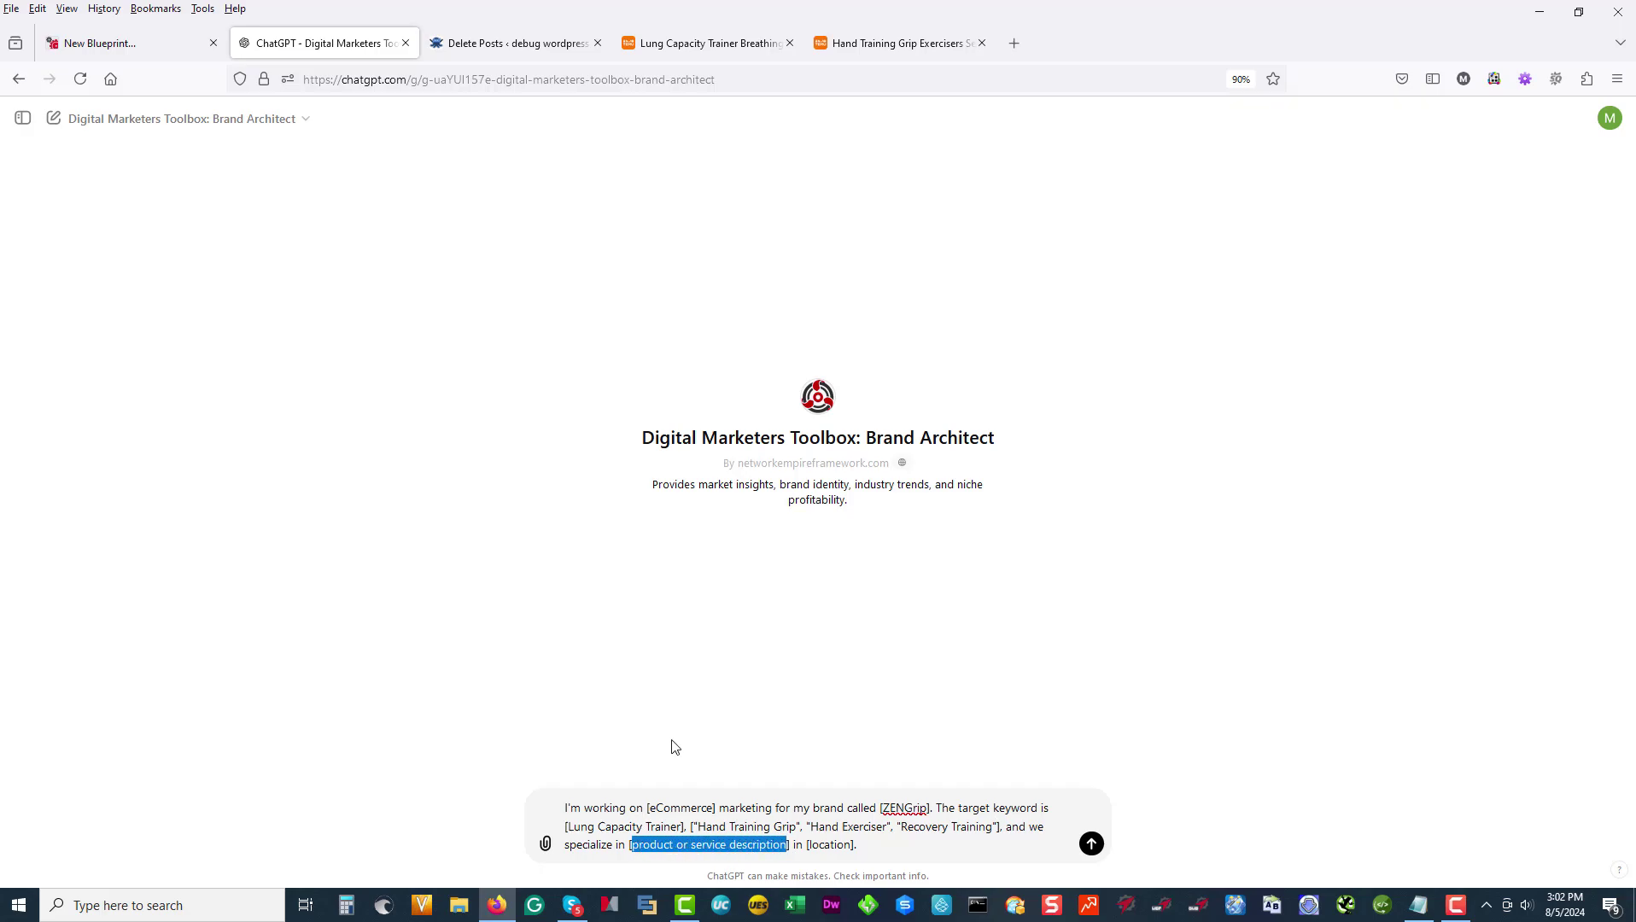
type("Lung A")
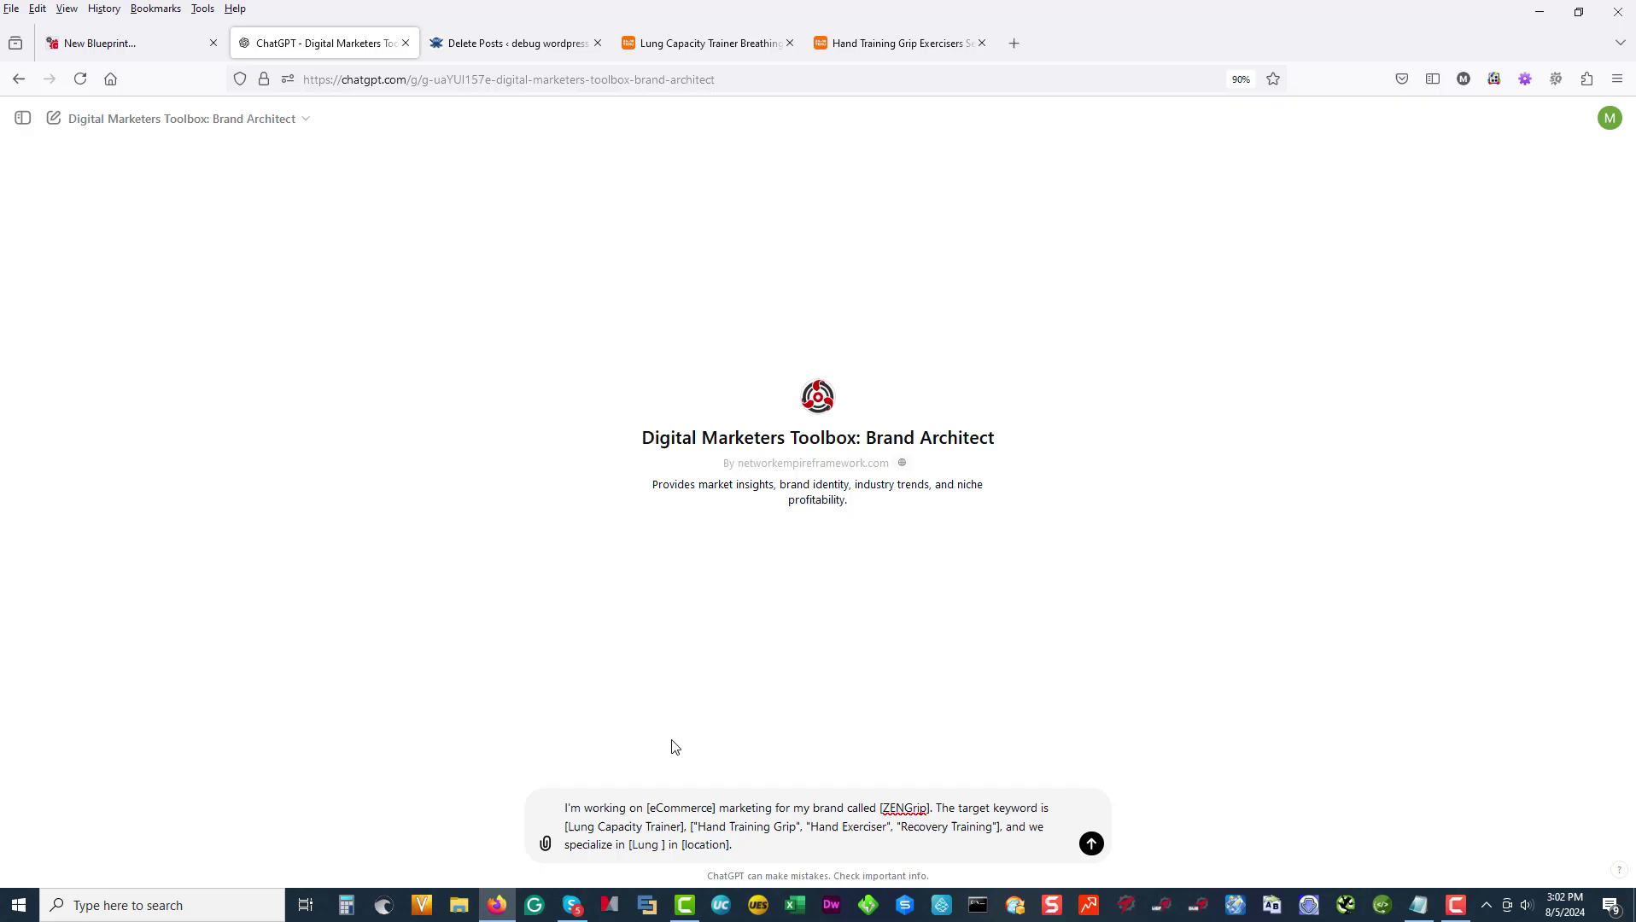
type("nd ")
type("ForeAr")
type("m ")
type("Tra")
type("ining and R")
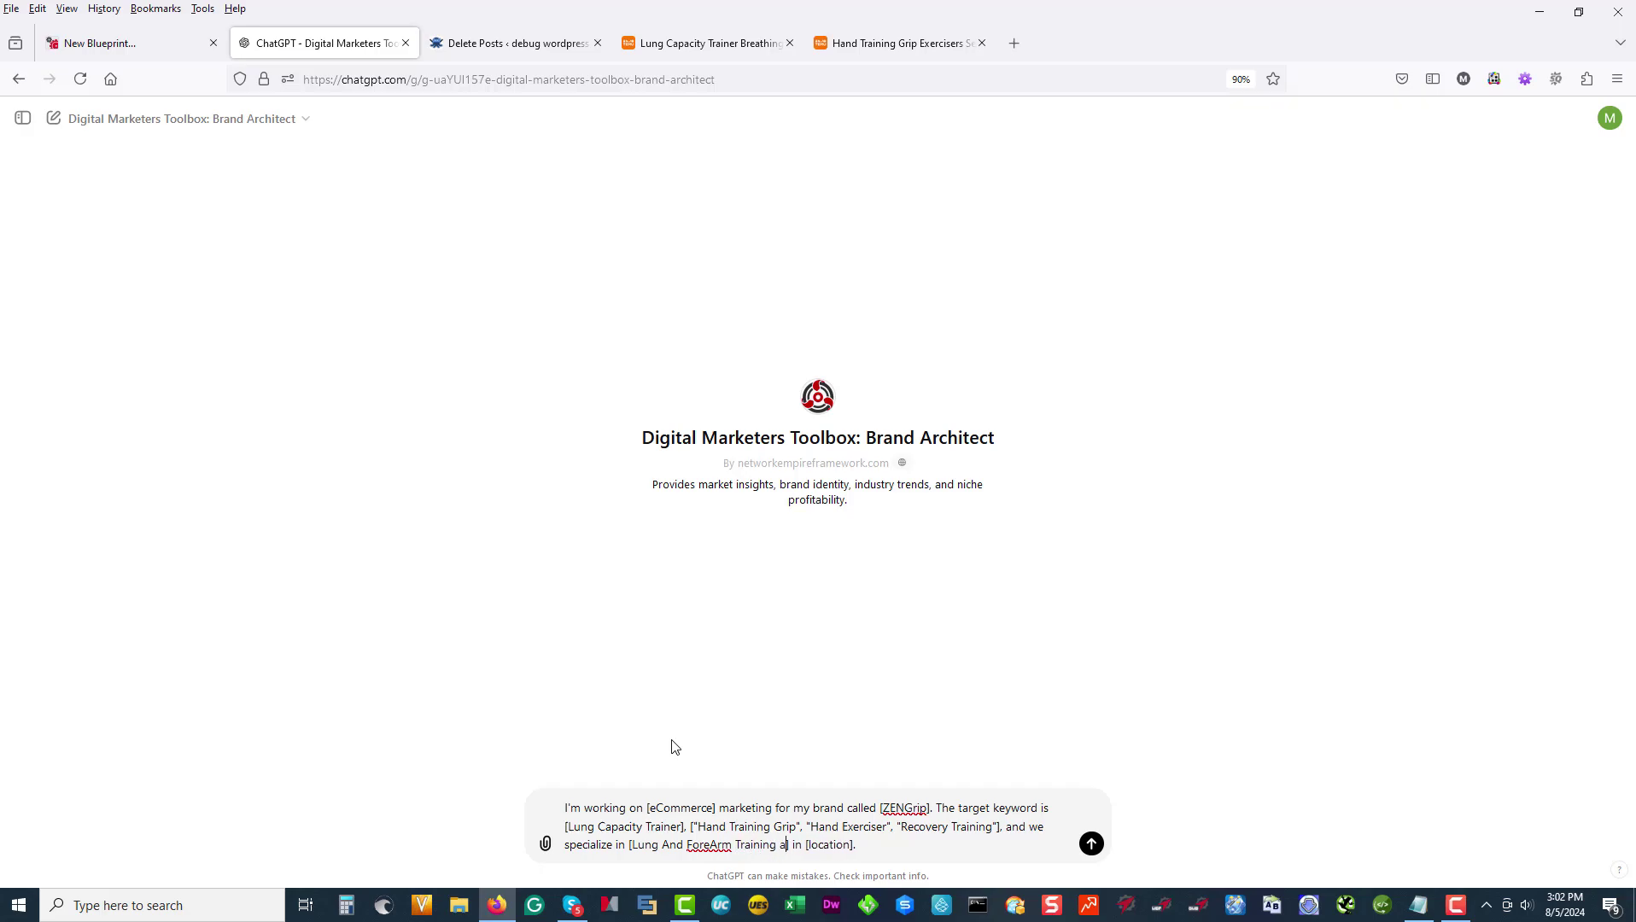
type("ecovery")
right_click(716, 845)
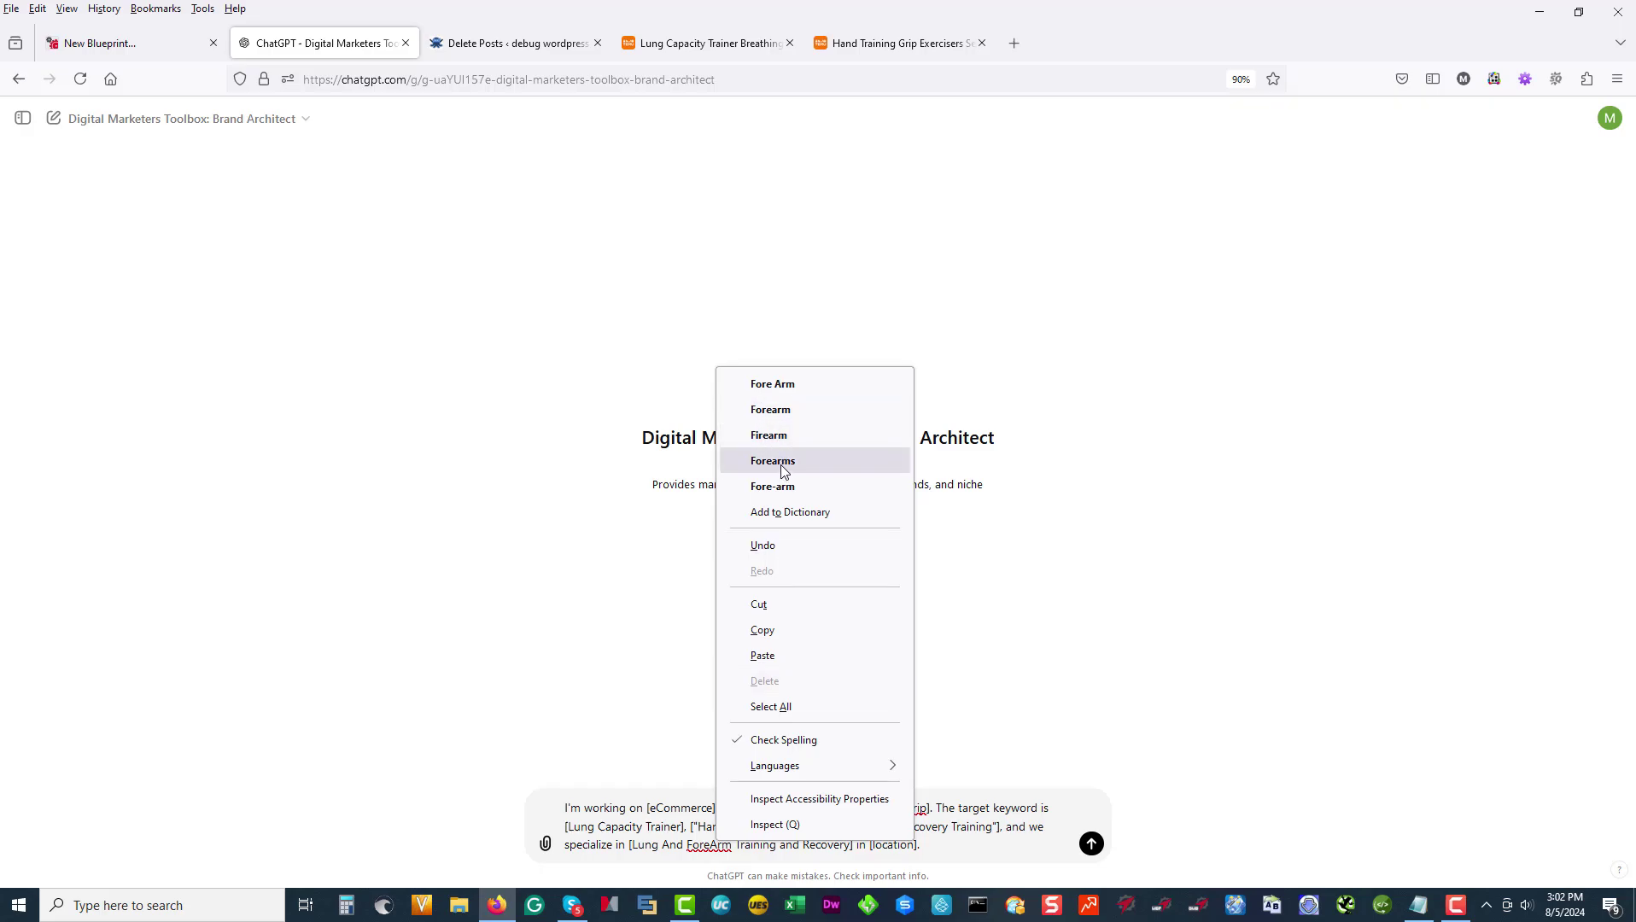
left_click(772, 410)
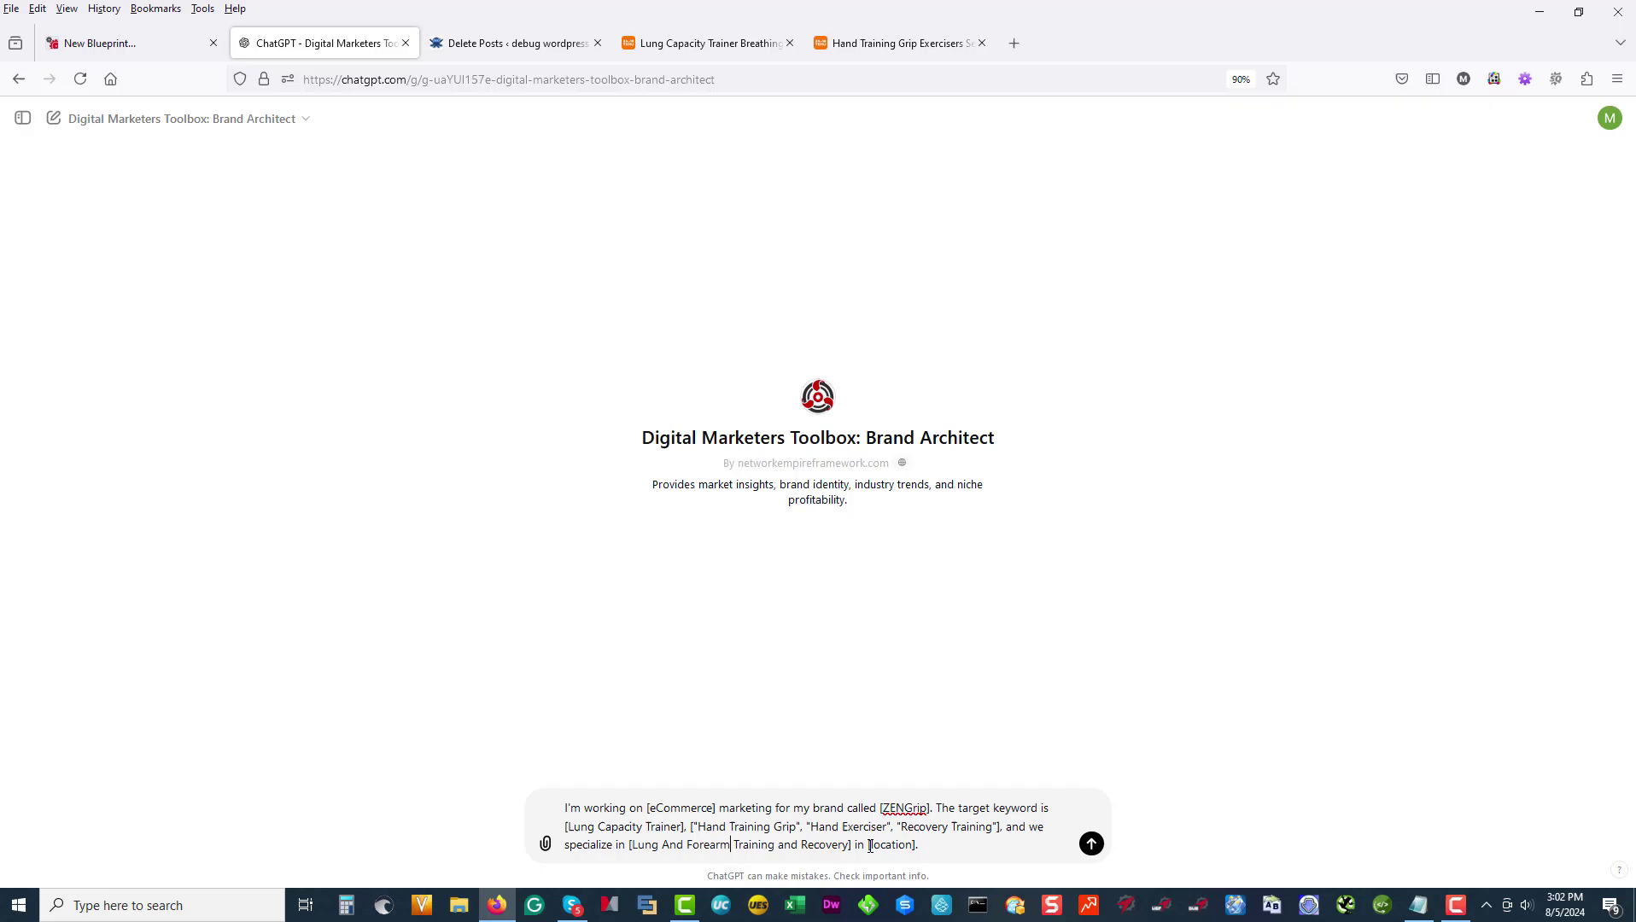
left_click_drag(869, 845, 924, 847)
type("tge")
key("BackSpace")
key("BackSpace")
key("BackSpace")
type("he USA")
type("excercisers")
Step: Send the ZENGrip prompt and follow the streaming reply down to the Brand Template
left_click(1091, 843)
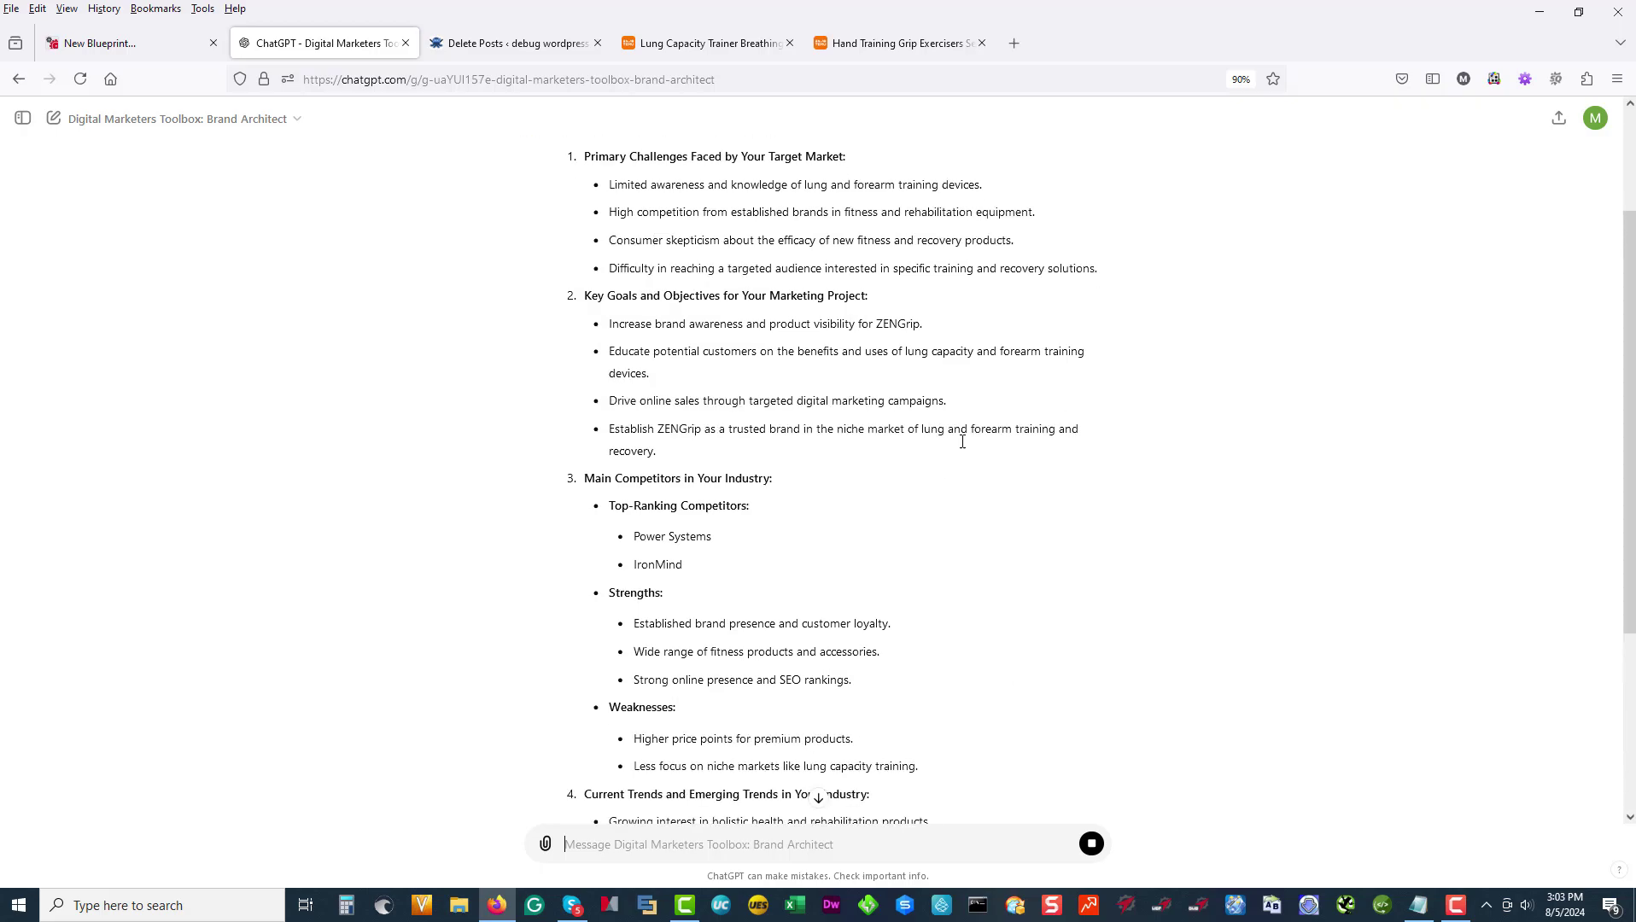
scroll(963, 447, "up", 2)
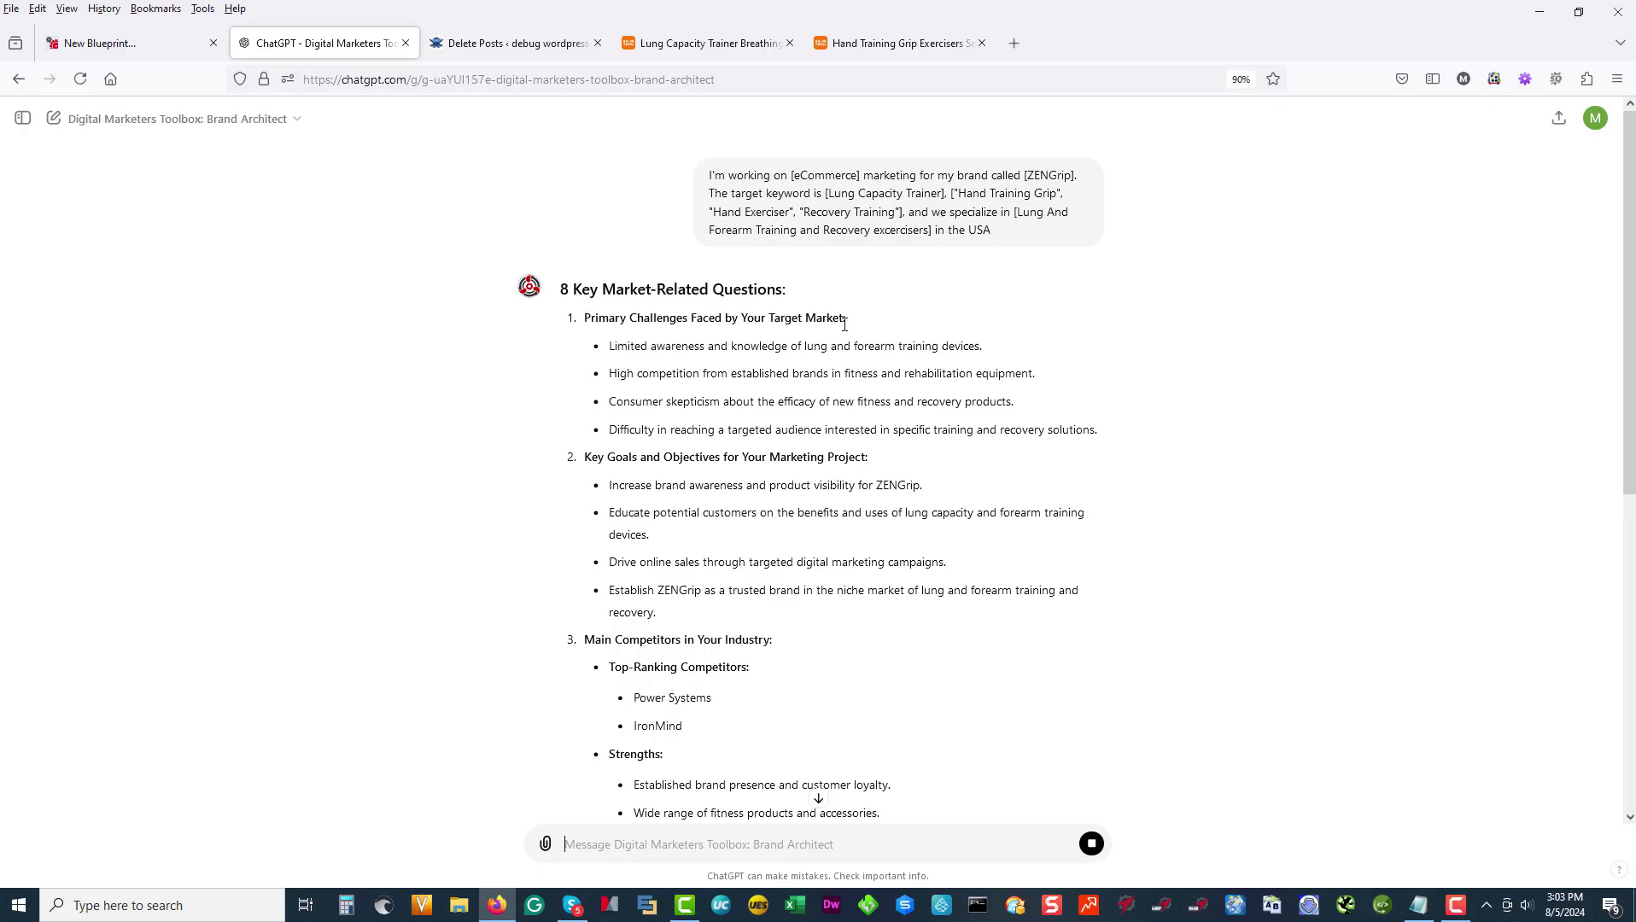
scroll(728, 349, "down", 2)
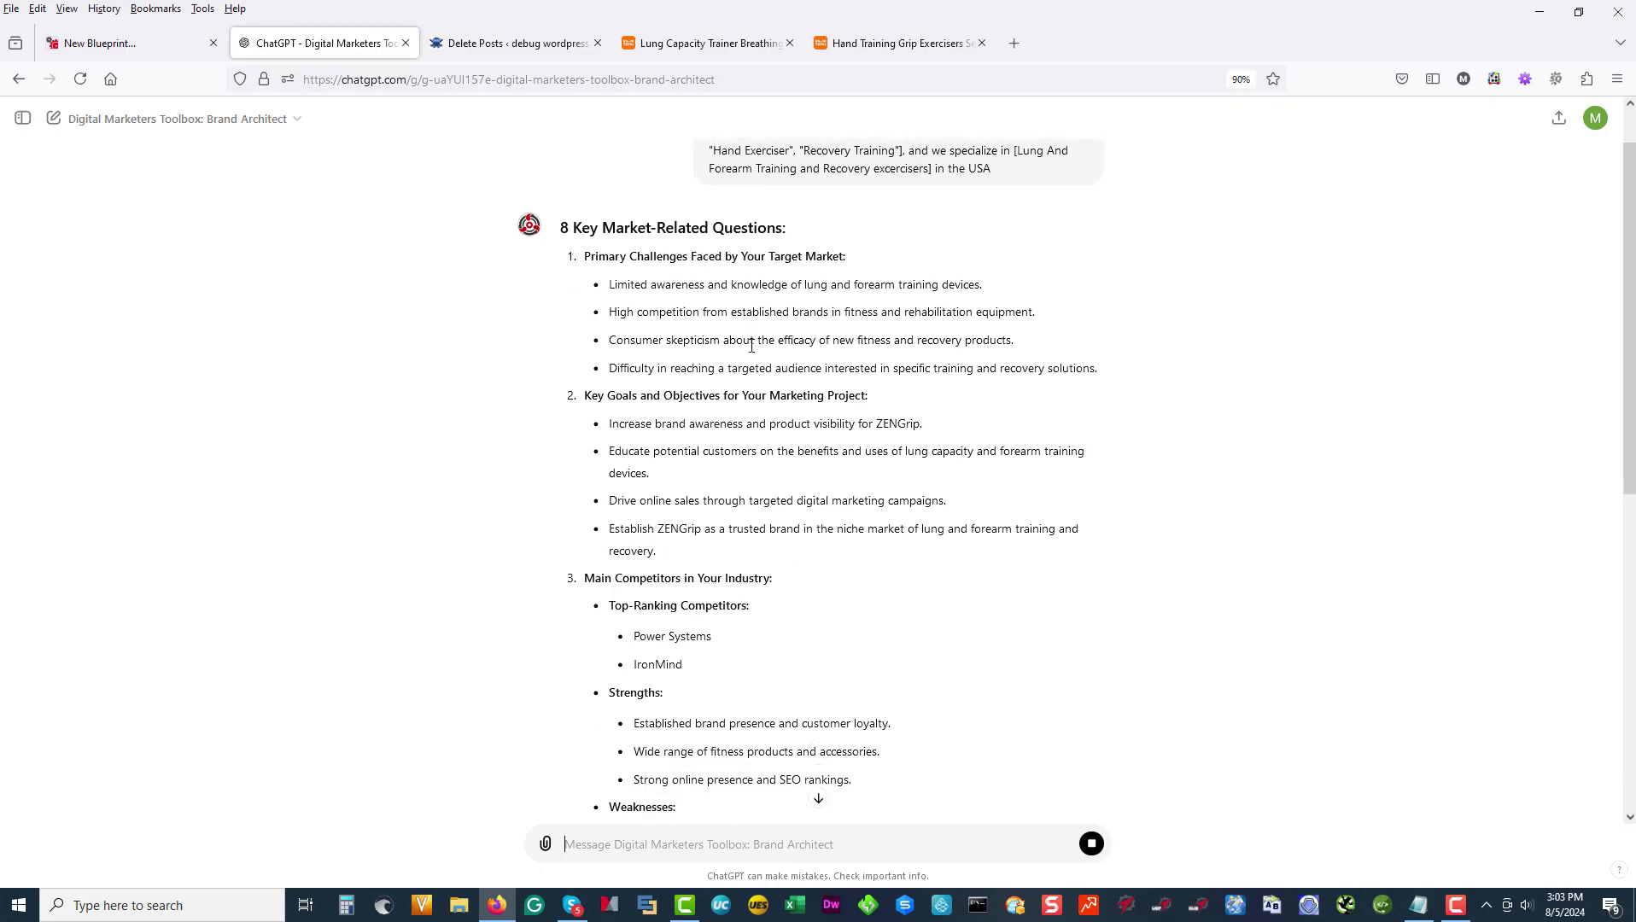
scroll(807, 390, "down", 2)
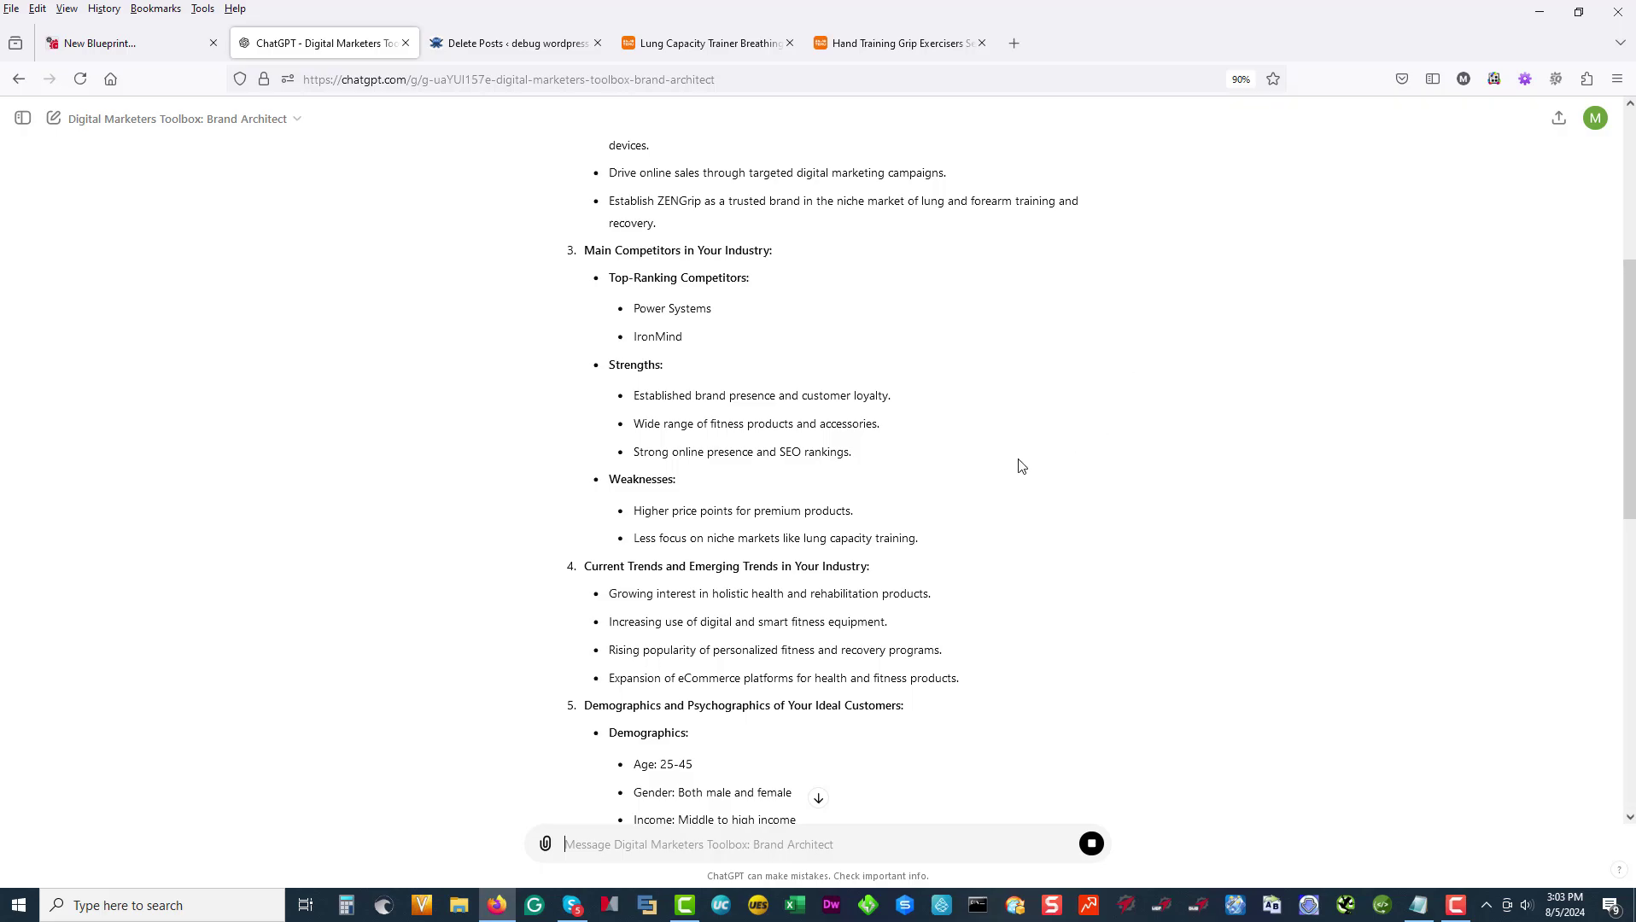
scroll(1043, 479, "down", 2)
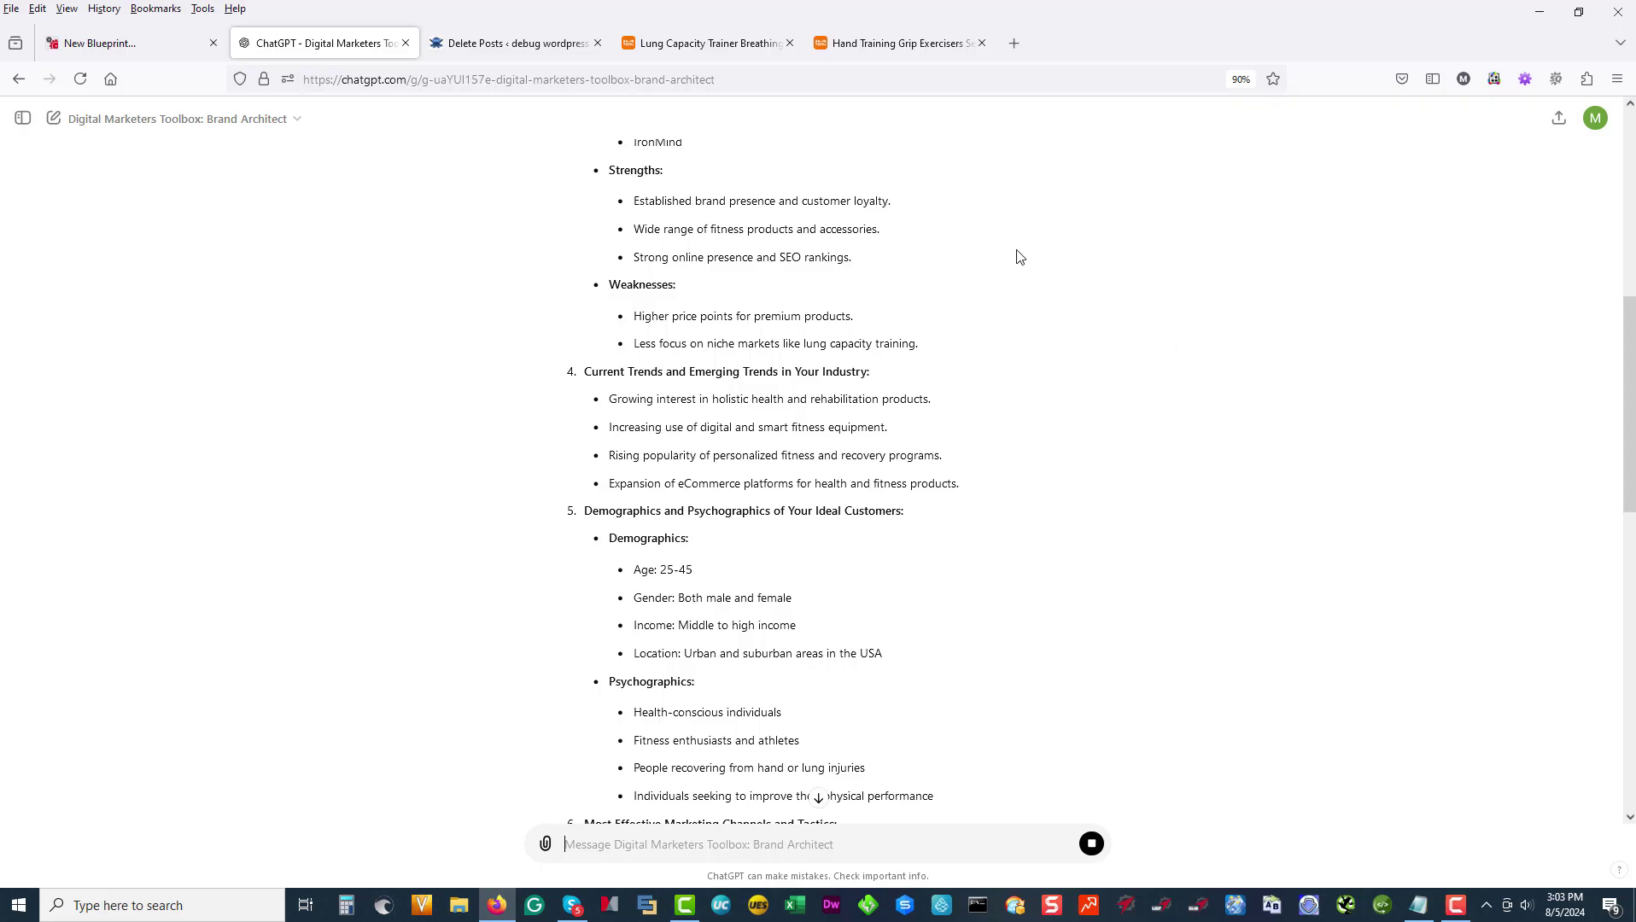
scroll(1025, 248, "down", 4)
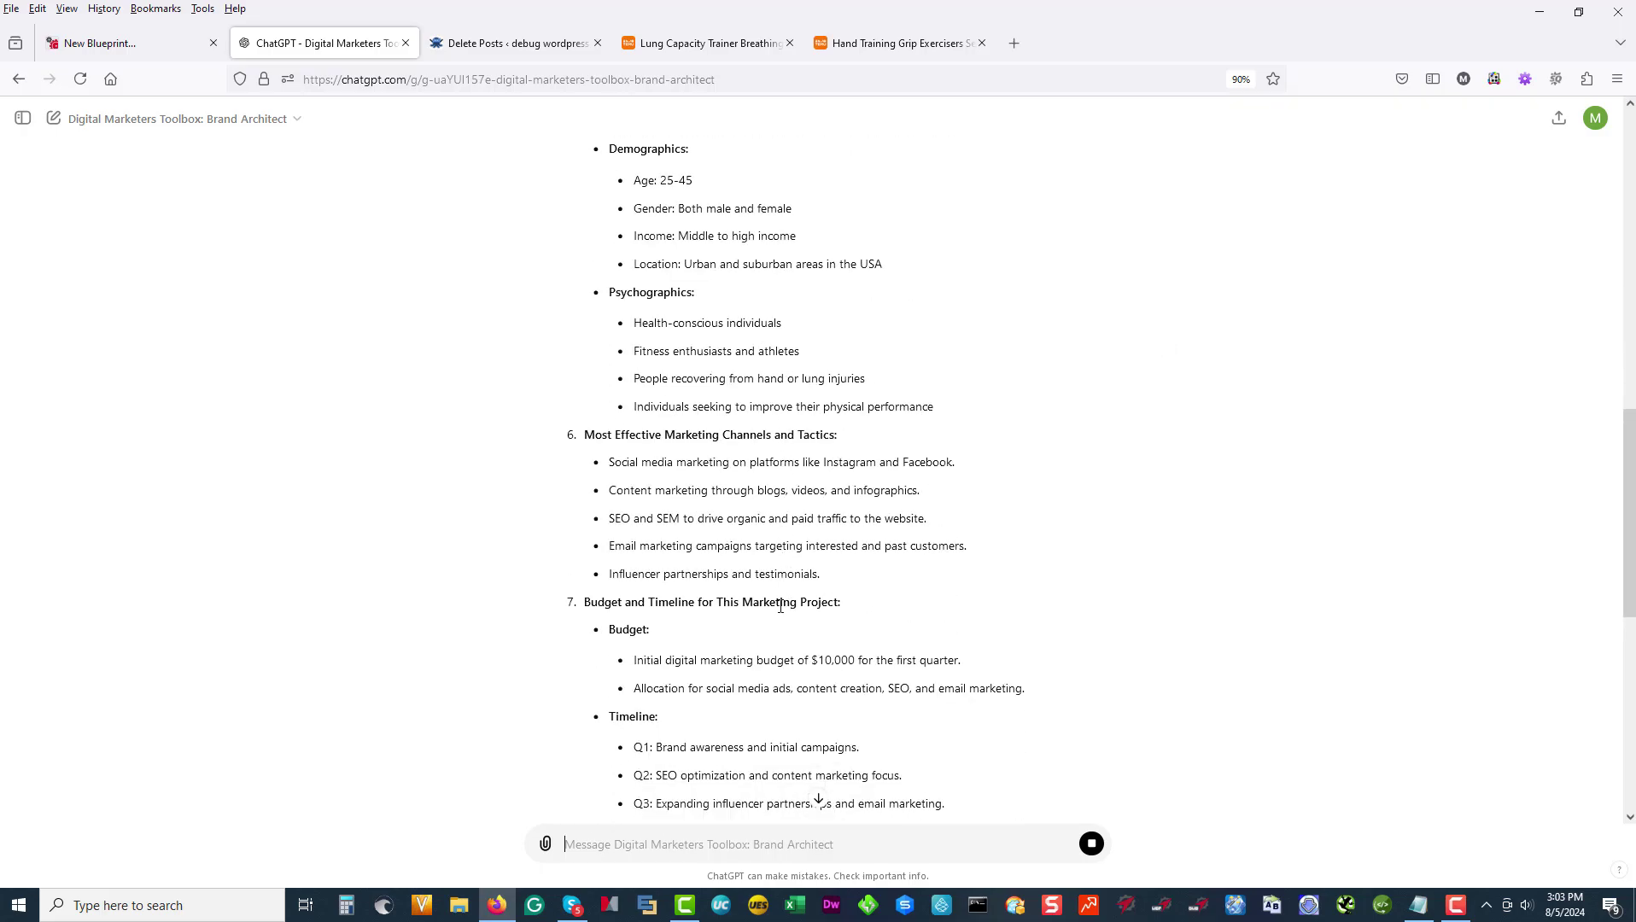
scroll(843, 556, "down", 4)
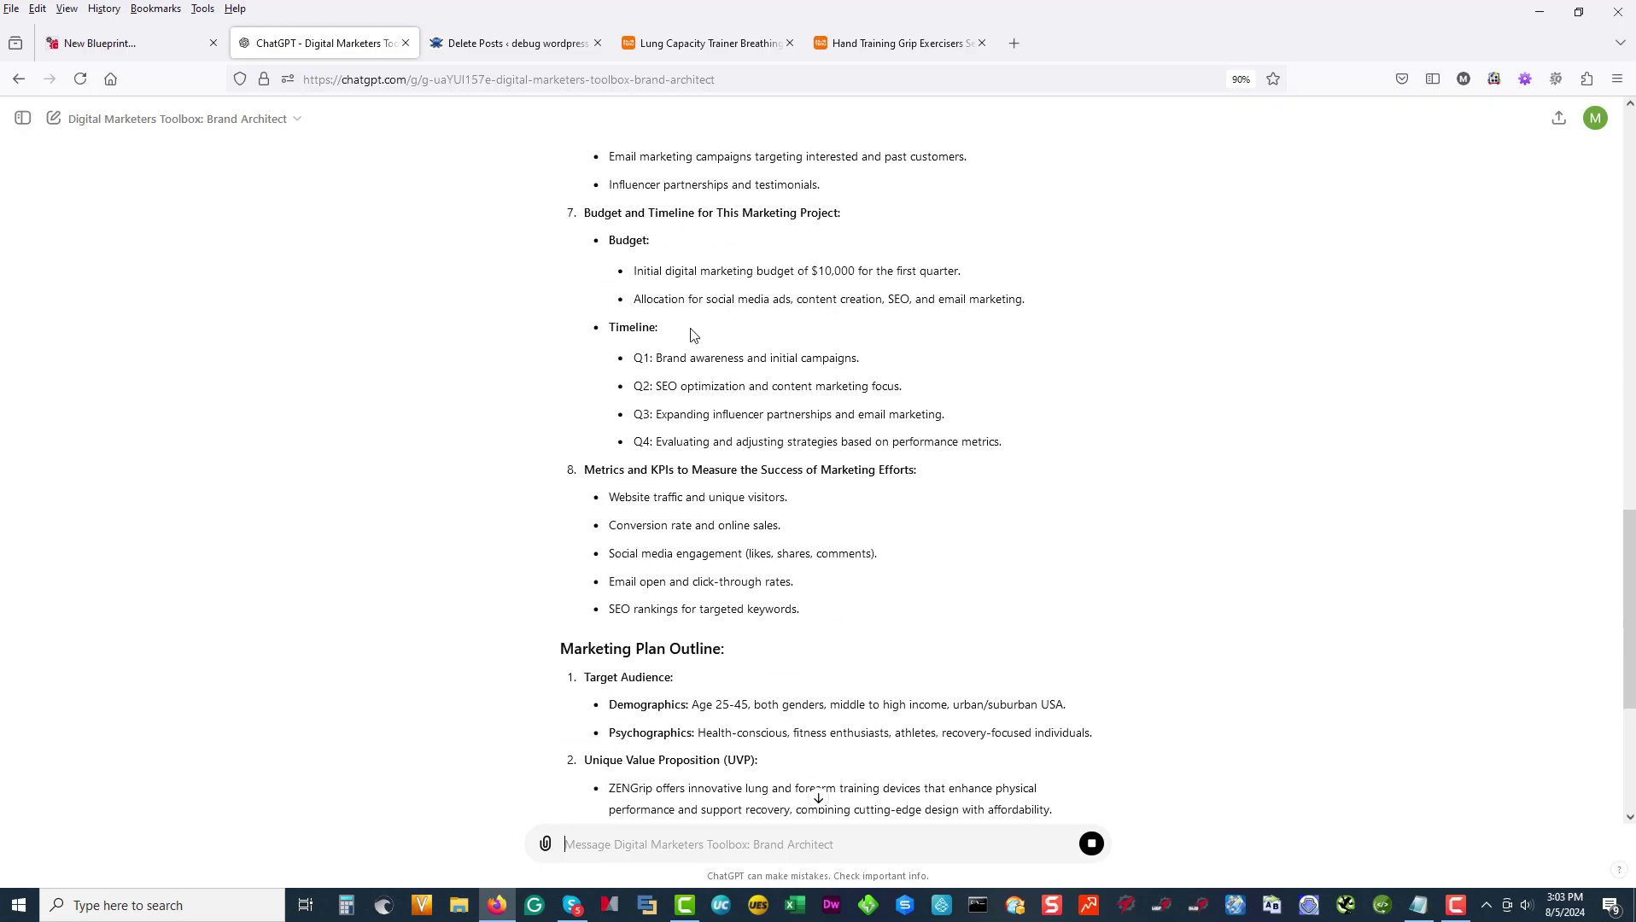
scroll(714, 448, "down", 5)
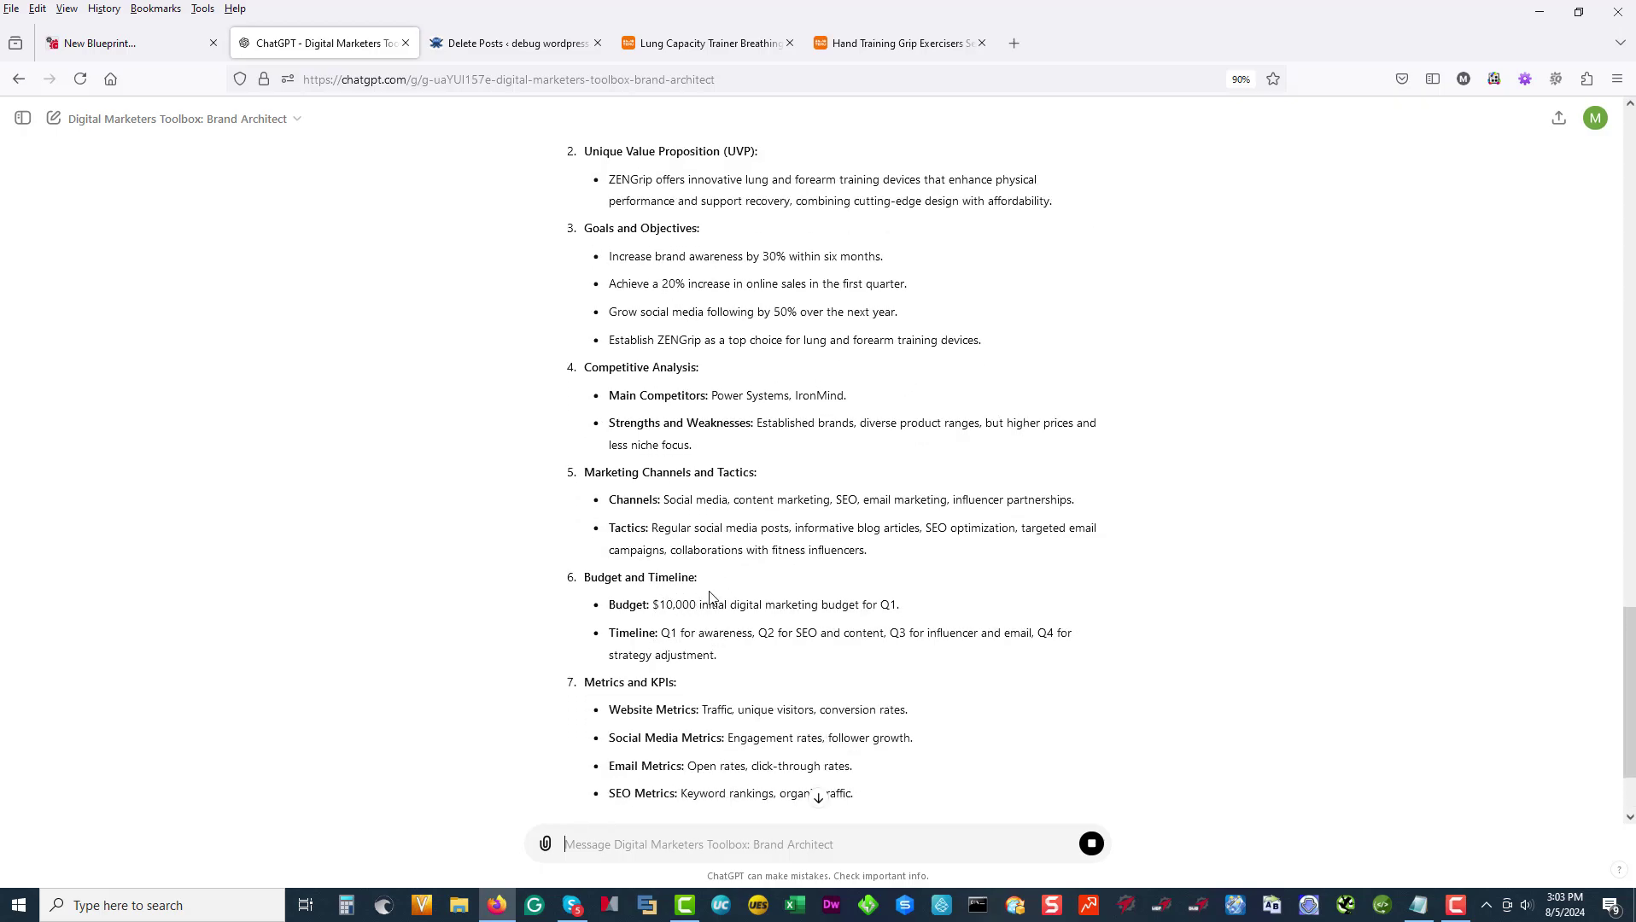
scroll(884, 504, "down", 3)
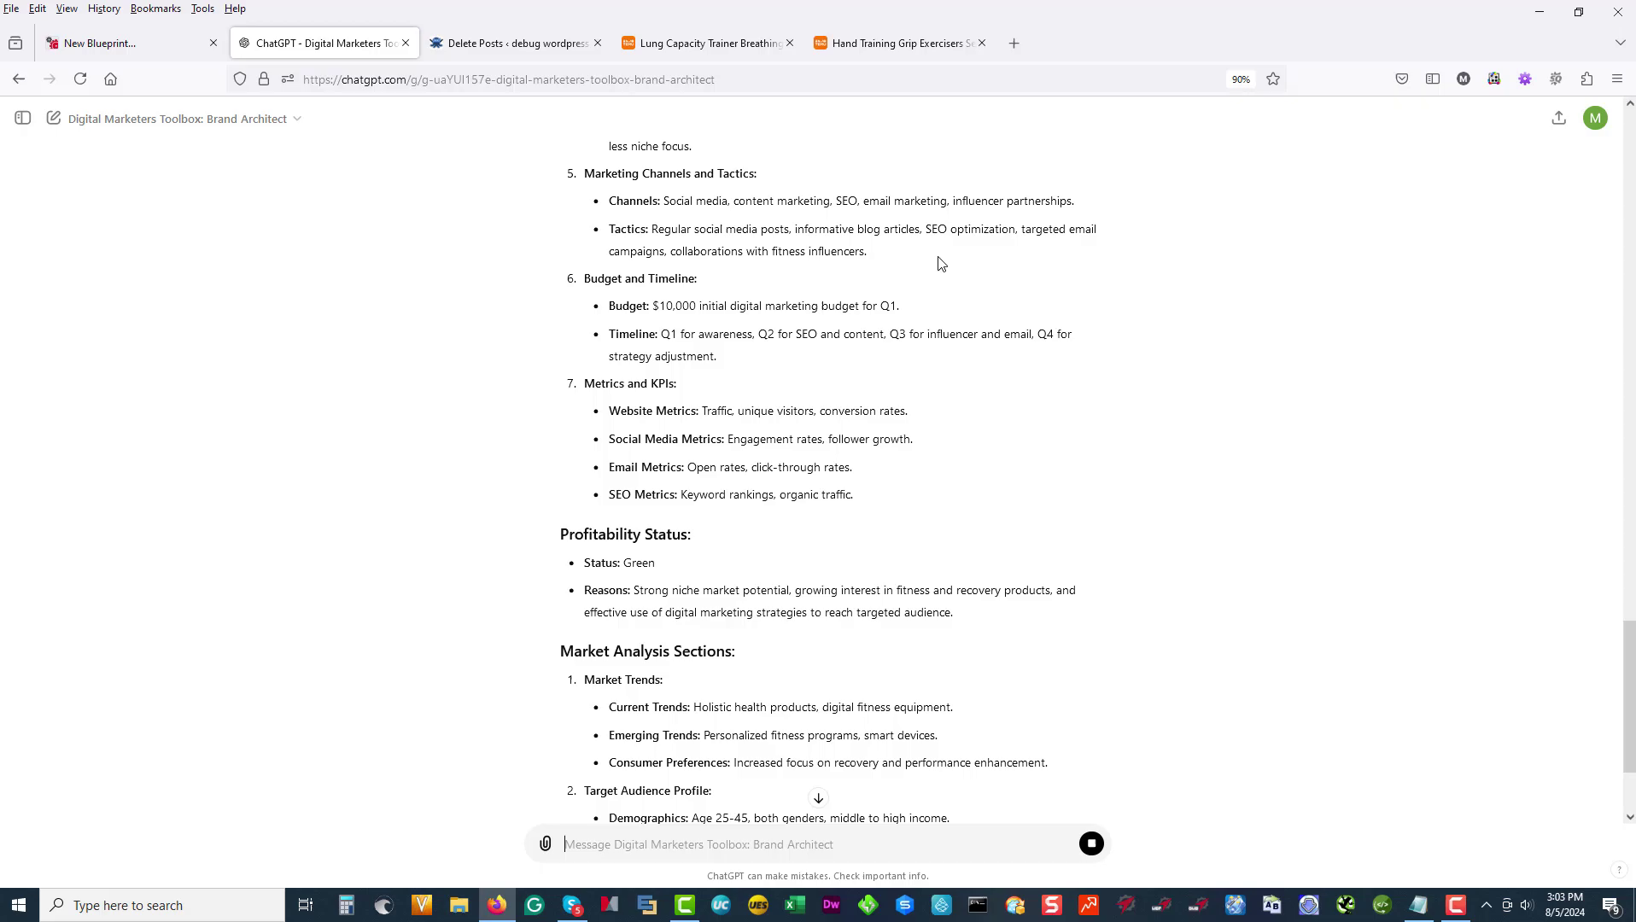
scroll(1001, 531, "down", 3)
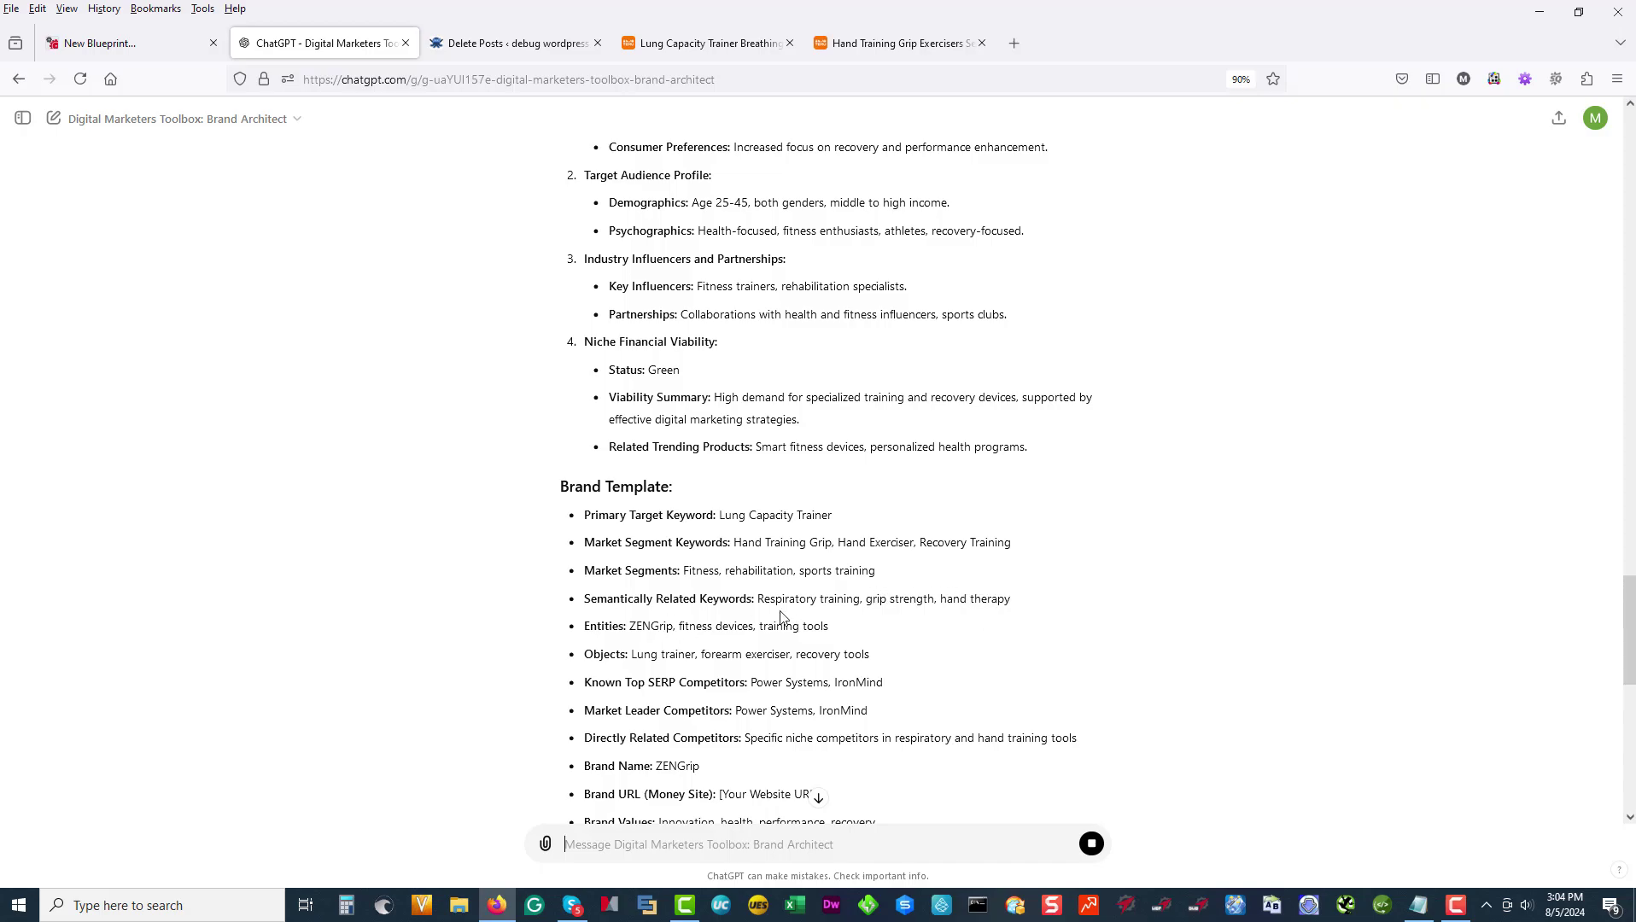
Step: Select the semantically related keywords in the Brand Template and read further down
left_click_drag(1016, 600, 756, 599)
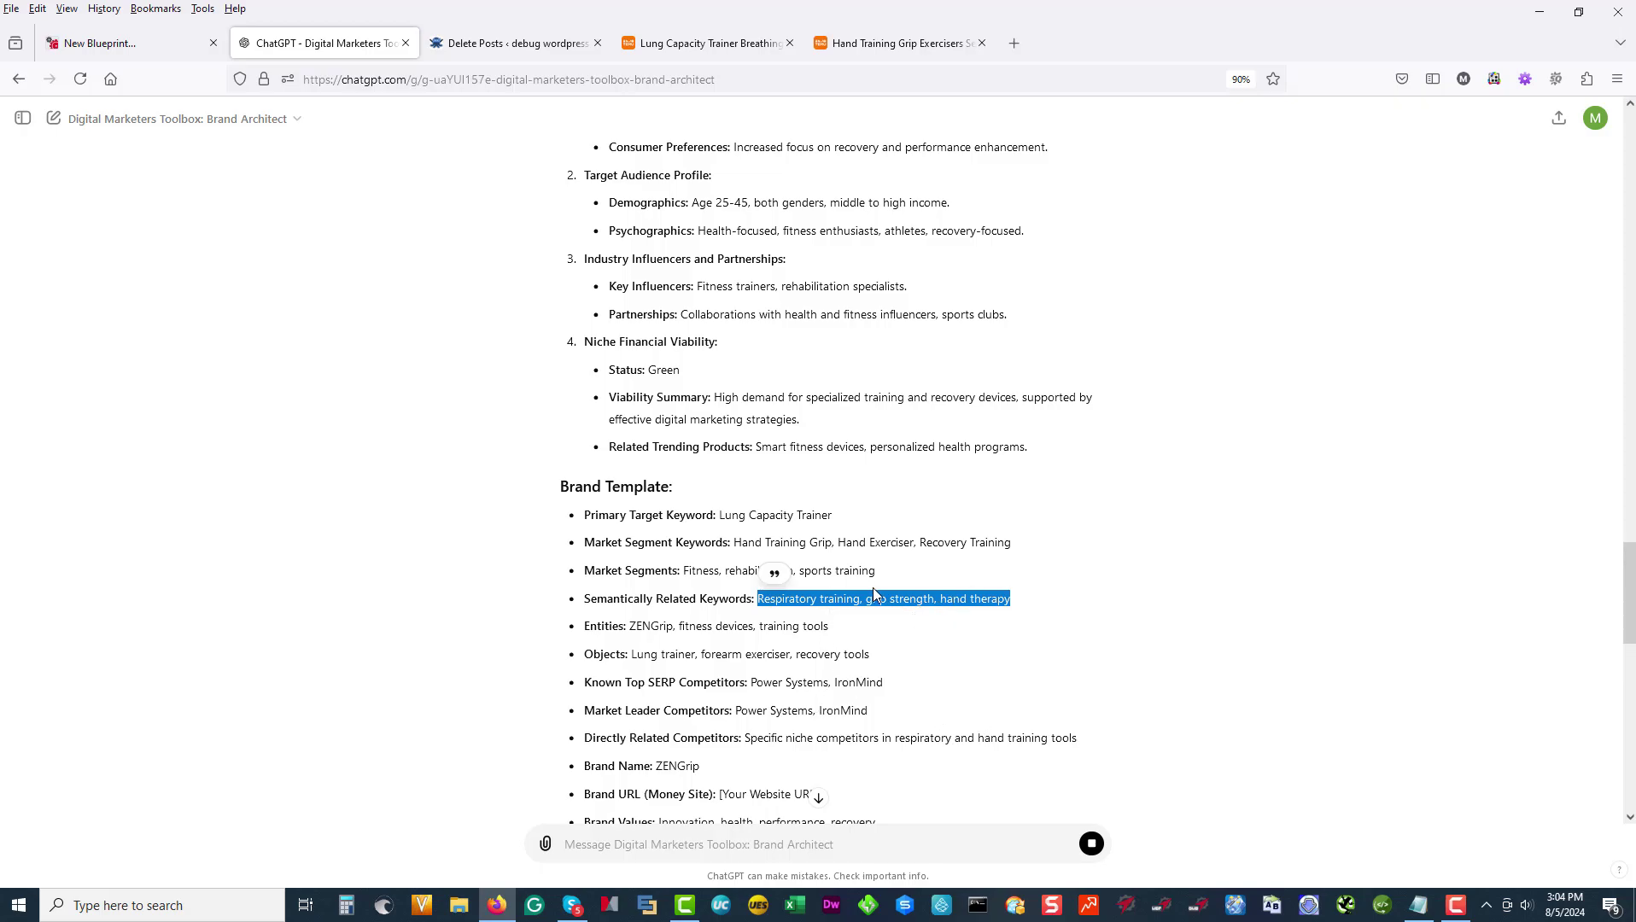
scroll(873, 589, "down", 2)
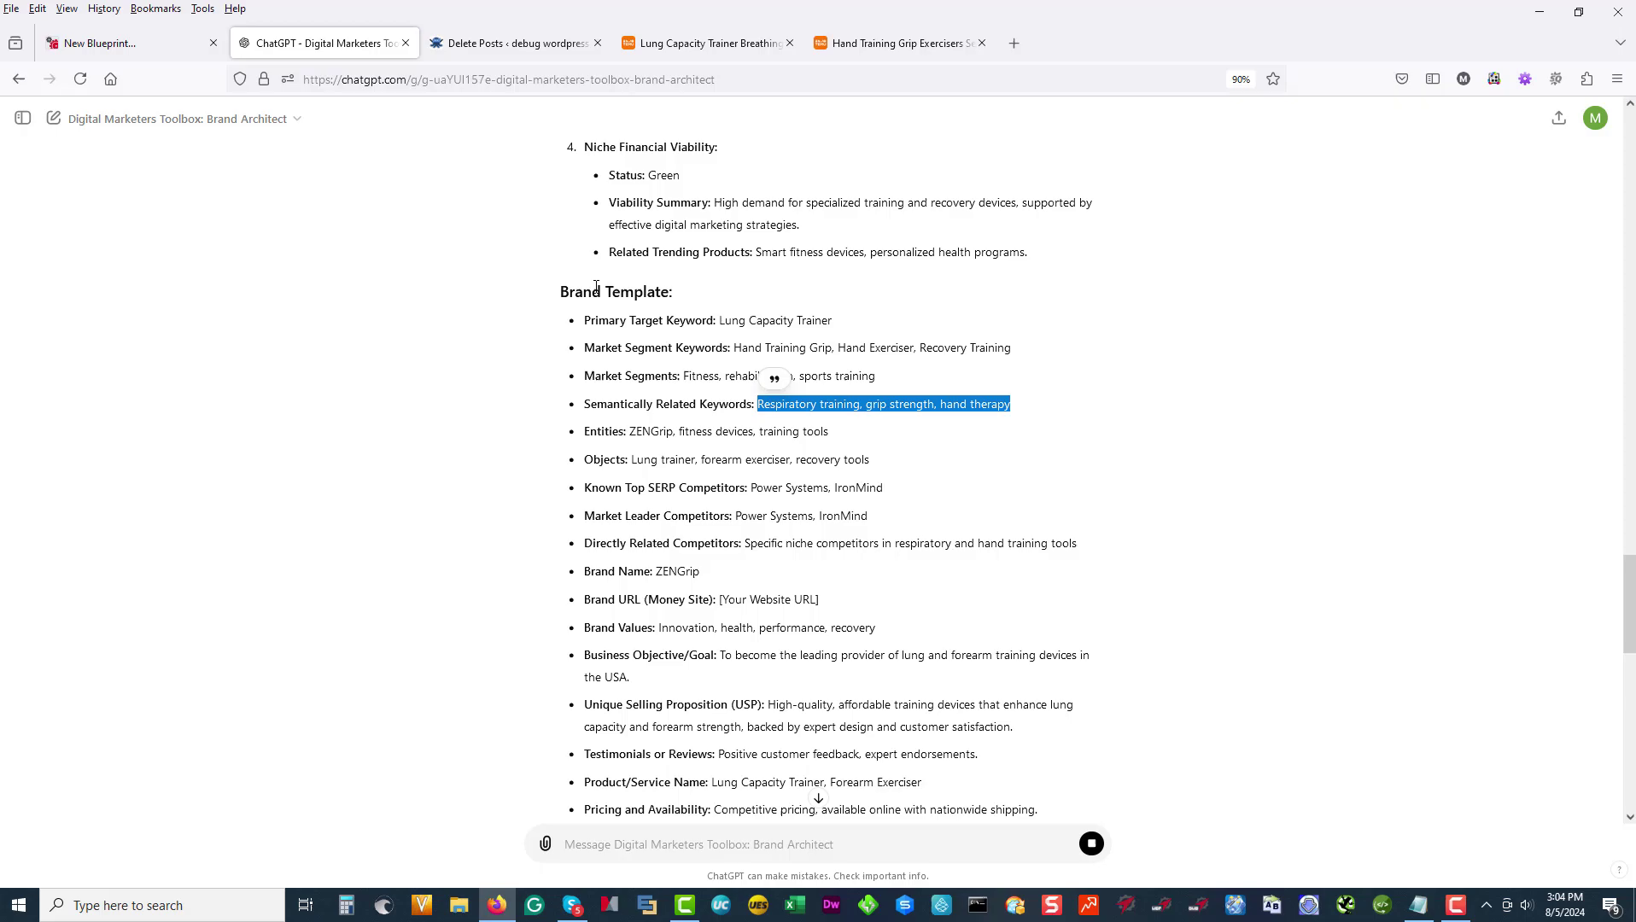
scroll(842, 632, "down", 2)
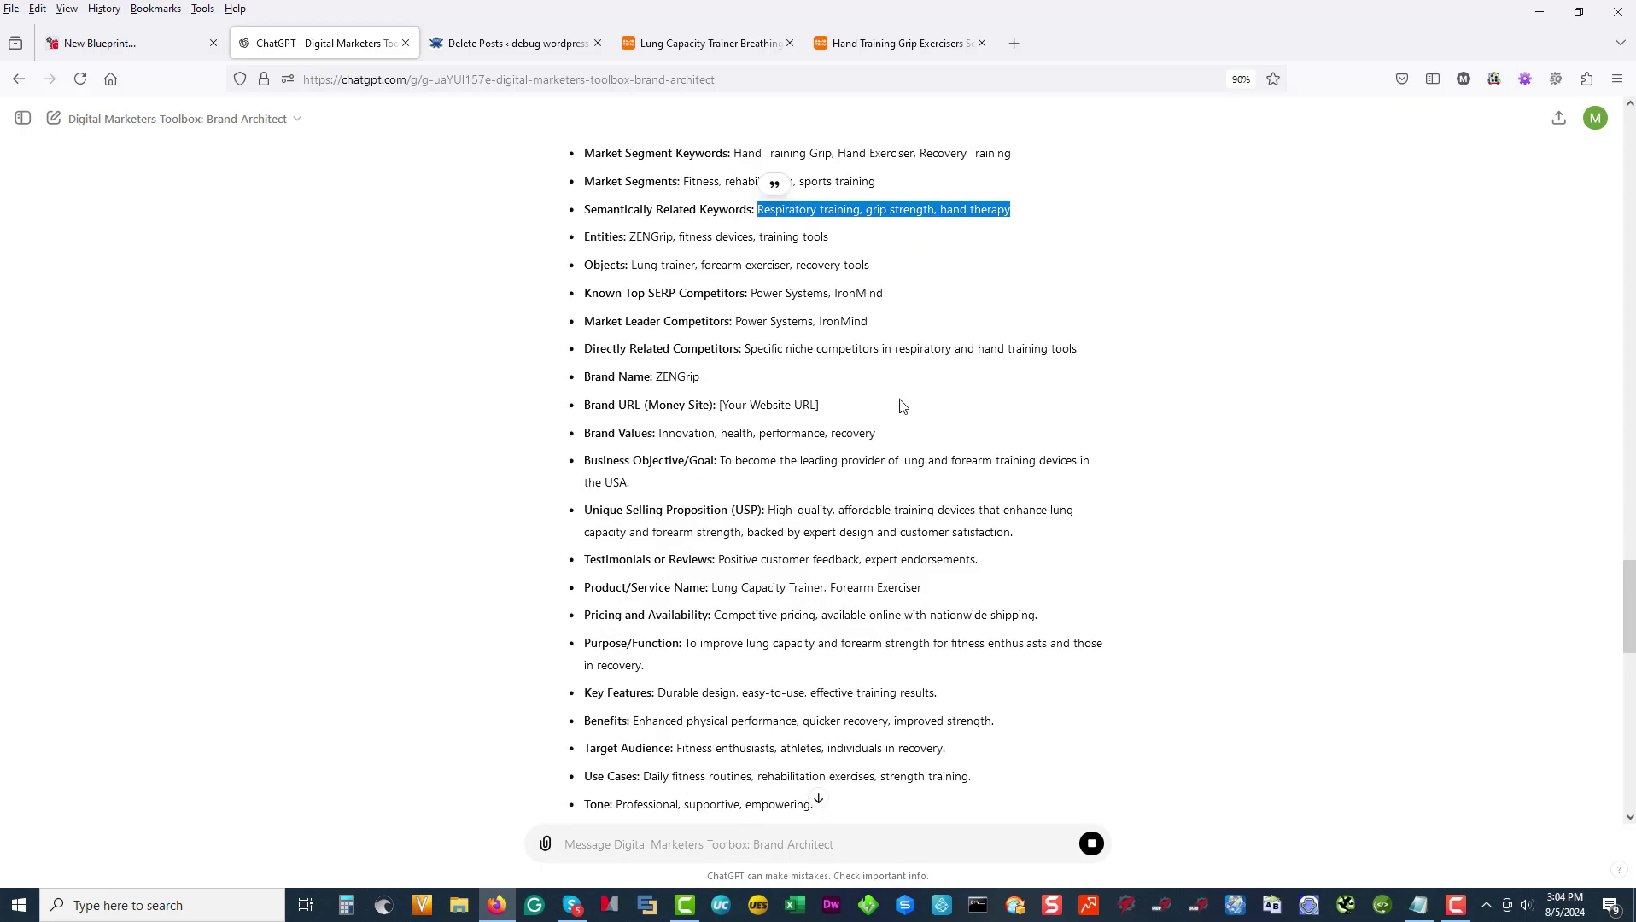
scroll(904, 406, "down", 6)
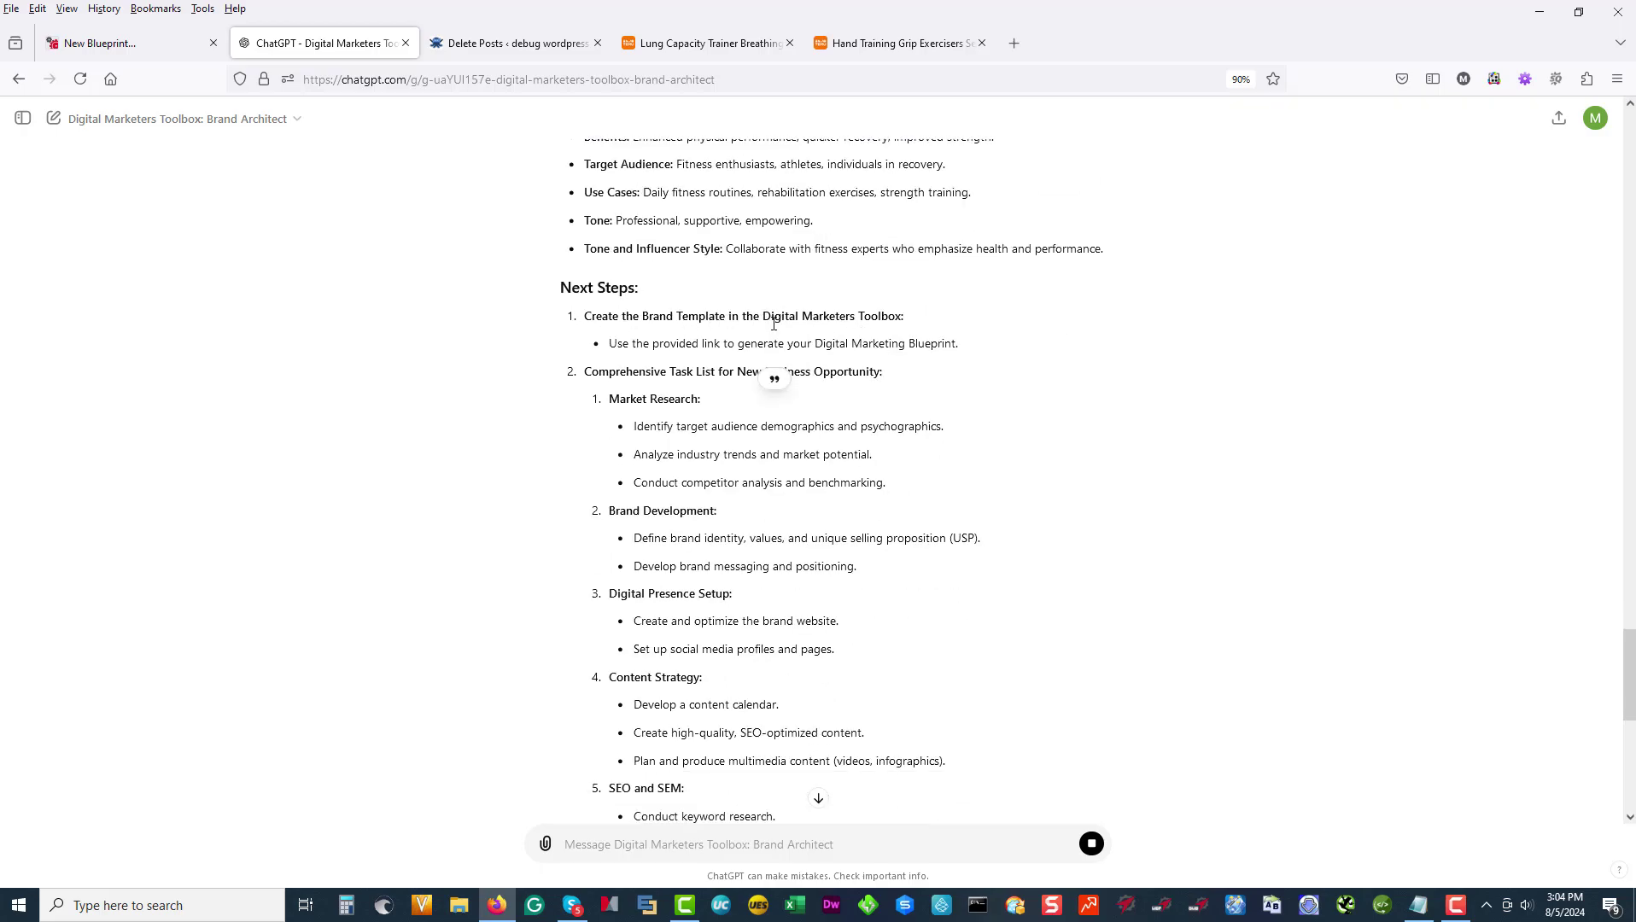
scroll(861, 340, "down", 2)
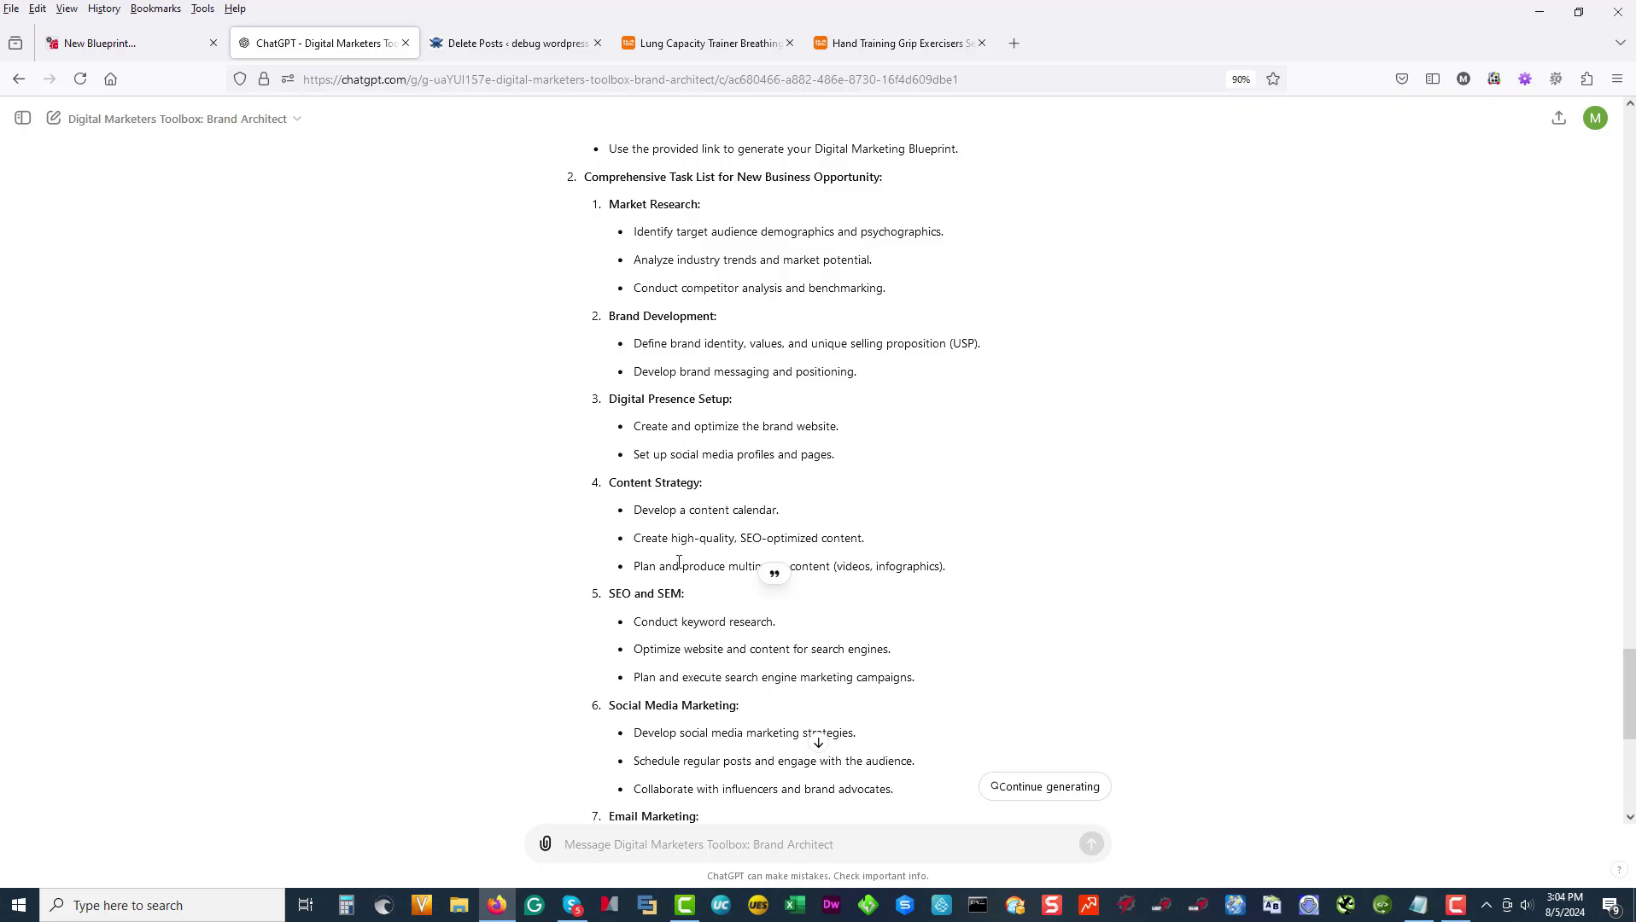
scroll(741, 401, "down", 2)
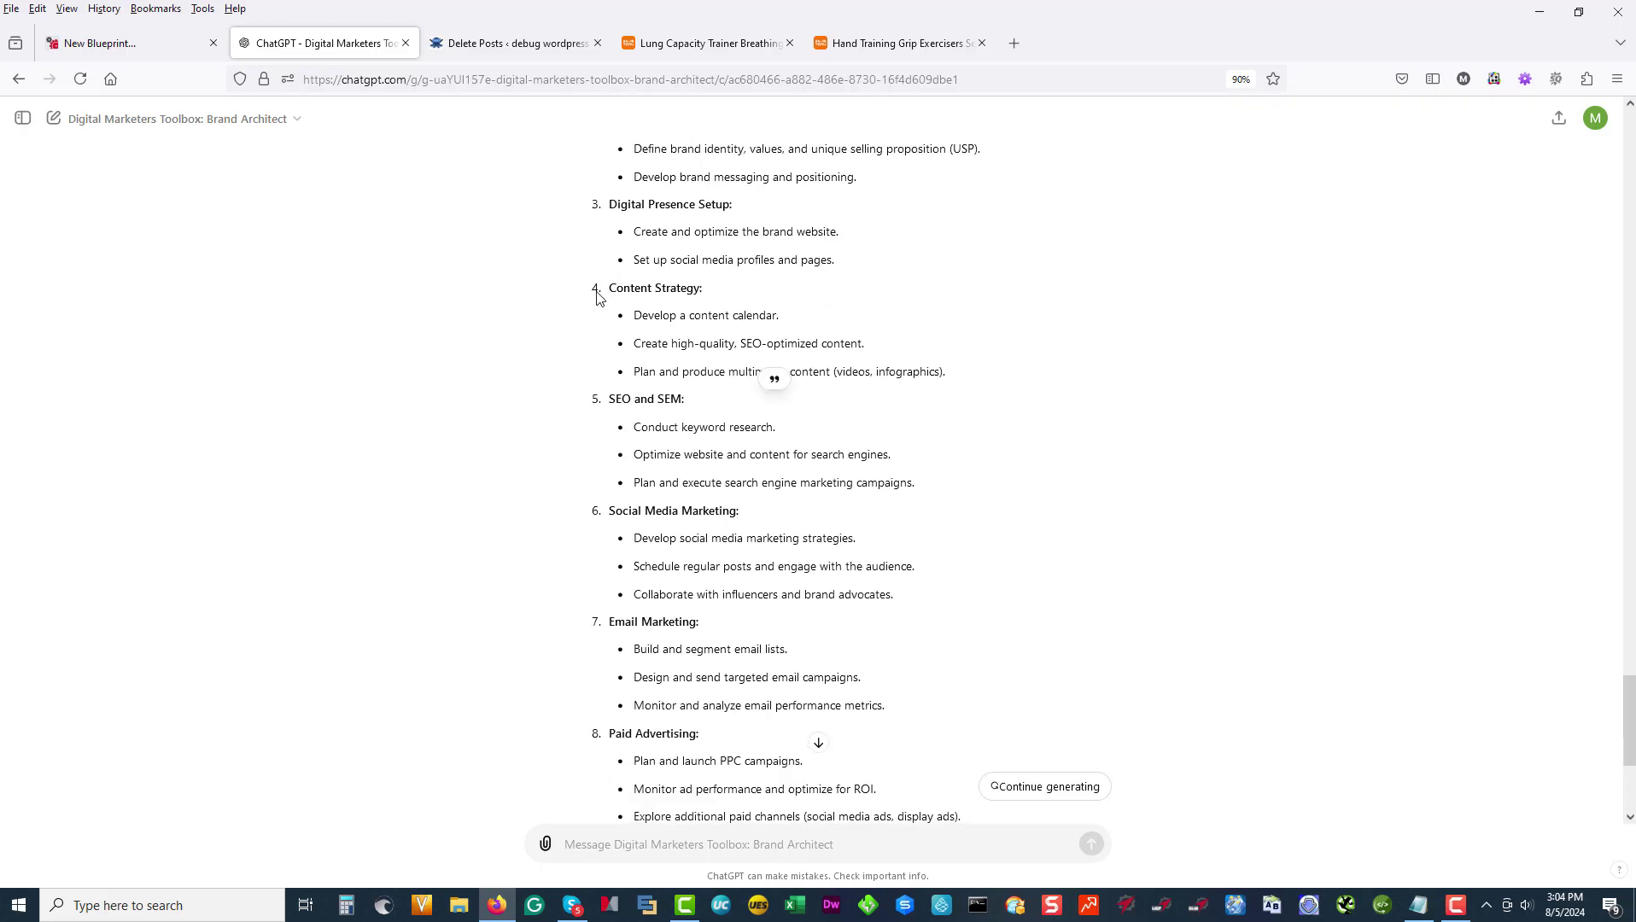
scroll(693, 540, "down", 3)
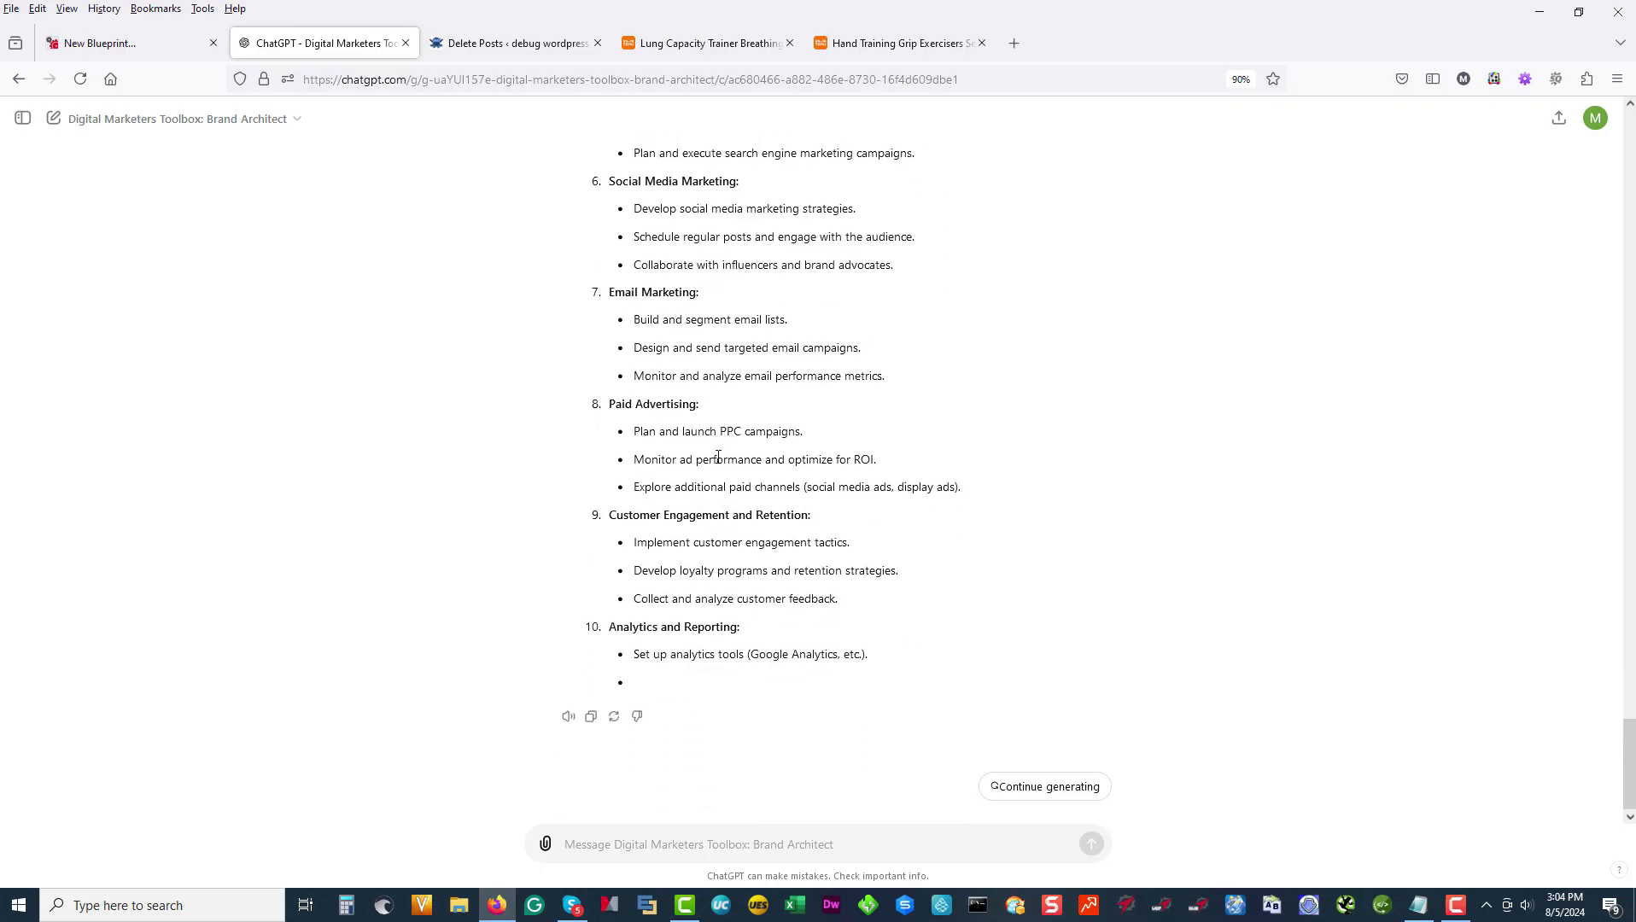
Step: Resume the cut-off reply through its 11-part task list, then scroll back up
left_click(1048, 786)
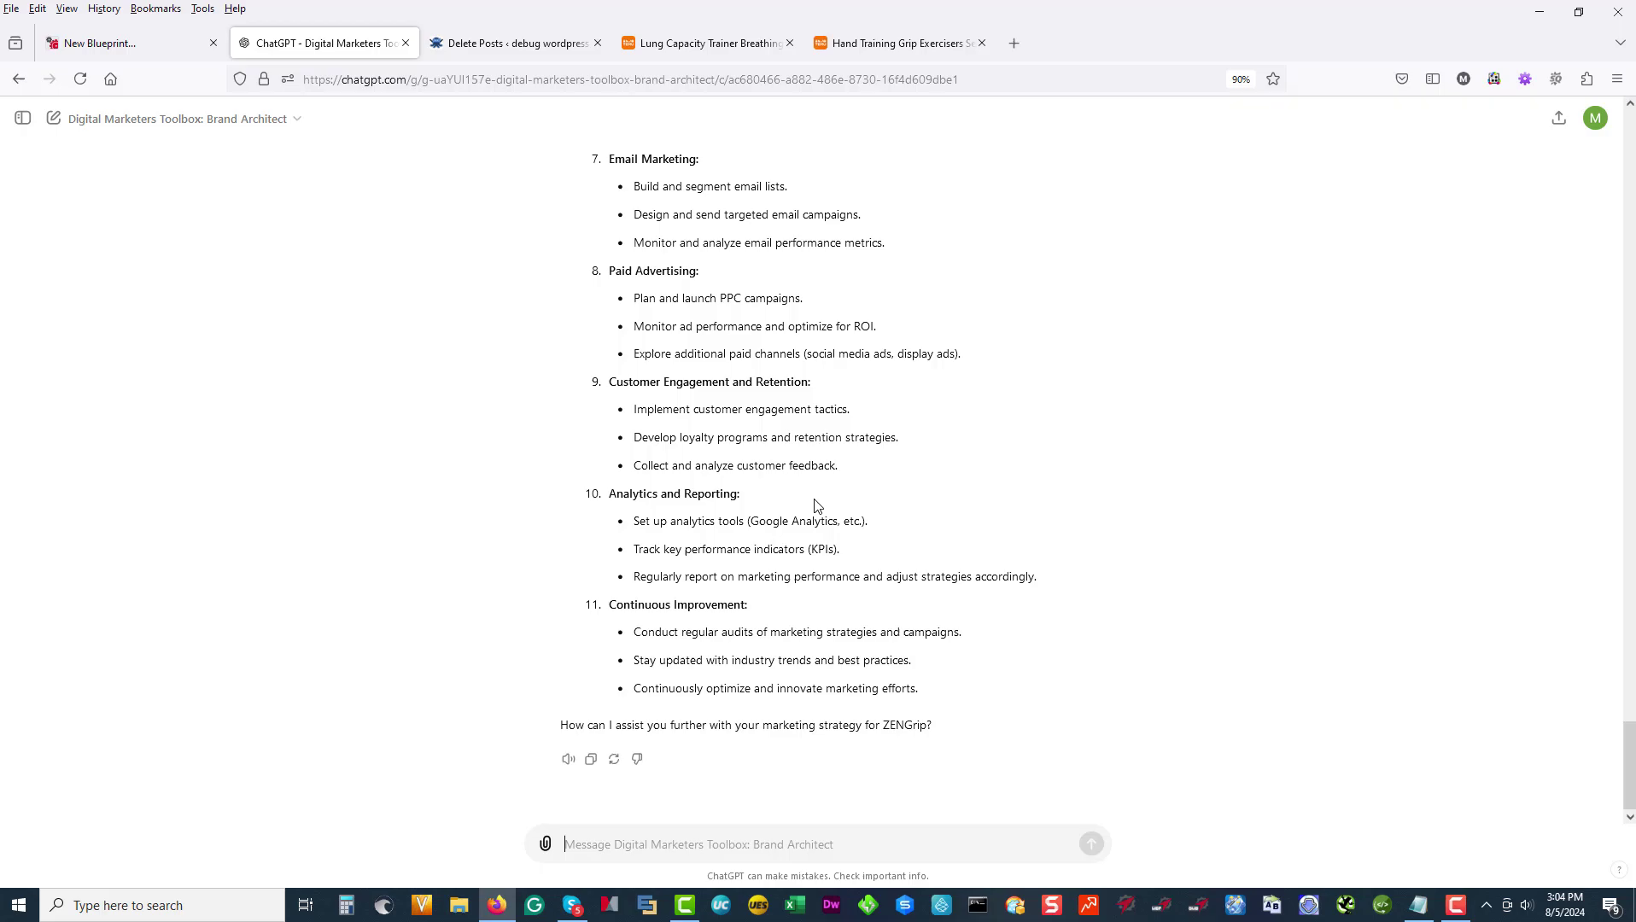
scroll(815, 505, "up", 10)
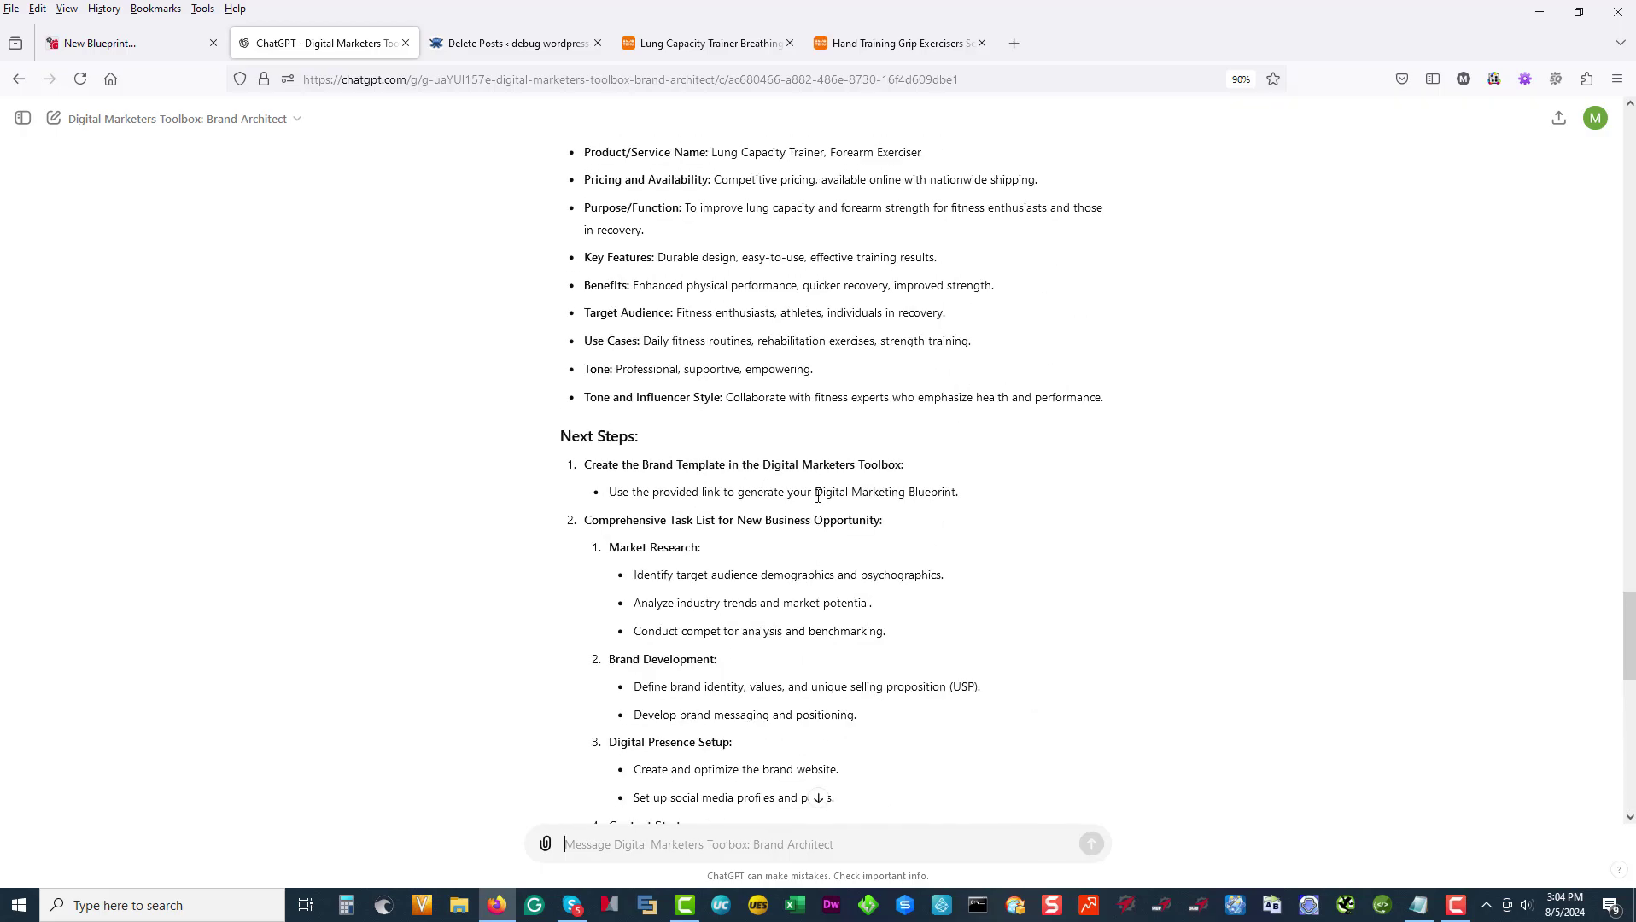
scroll(818, 496, "up", 7)
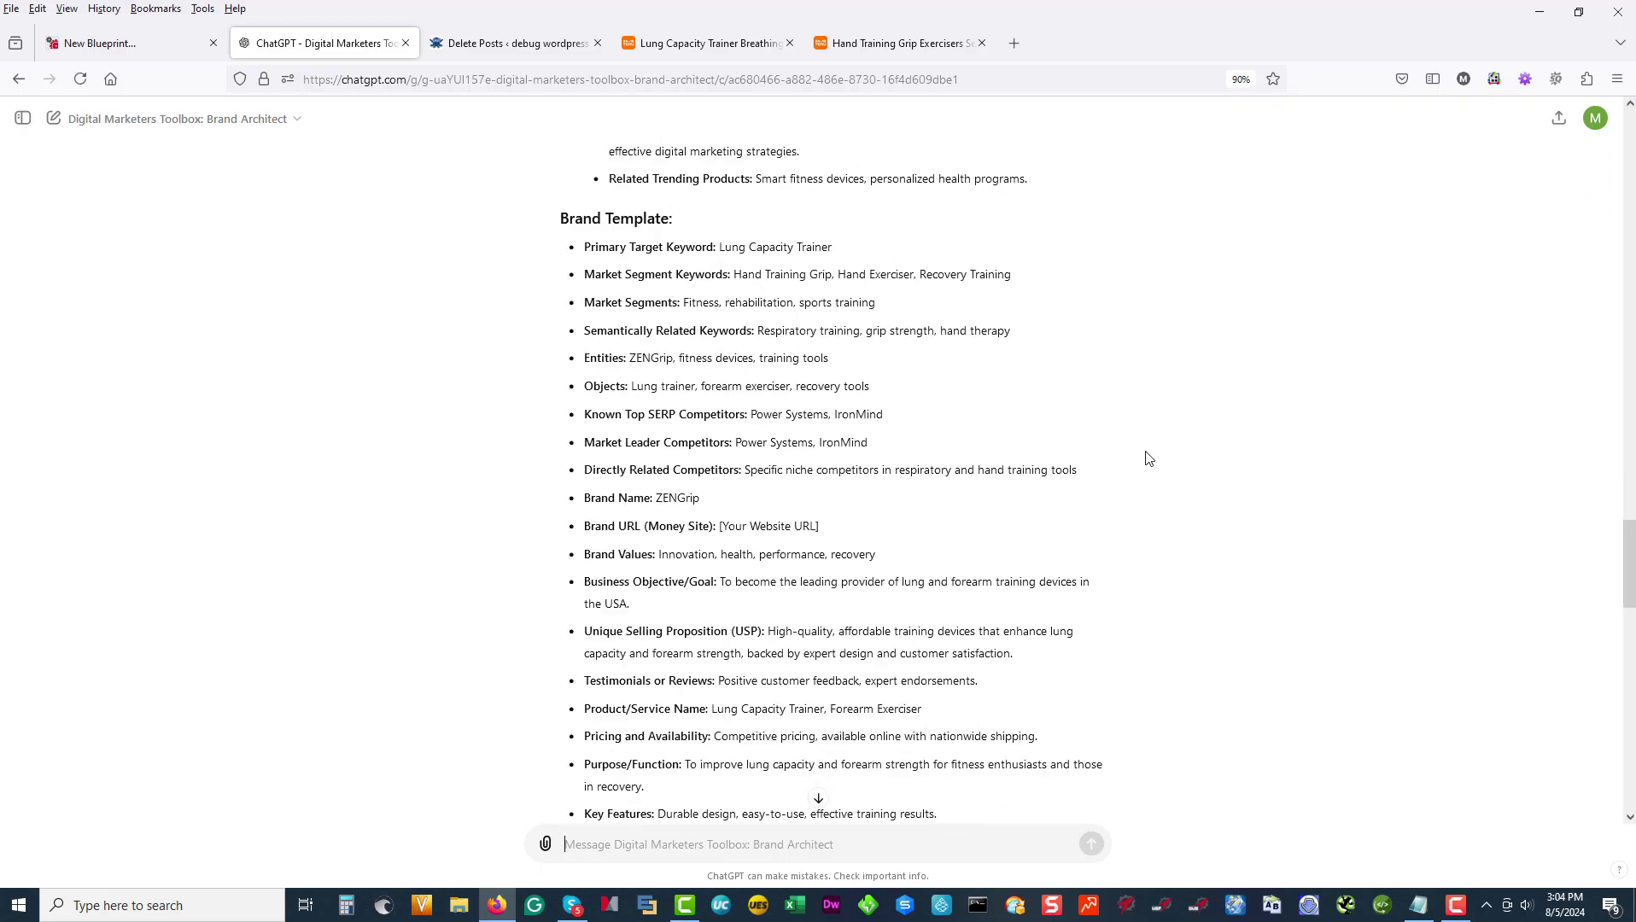
left_click_drag(1630, 546, 1629, 557)
scroll(1630, 557, "up", 1)
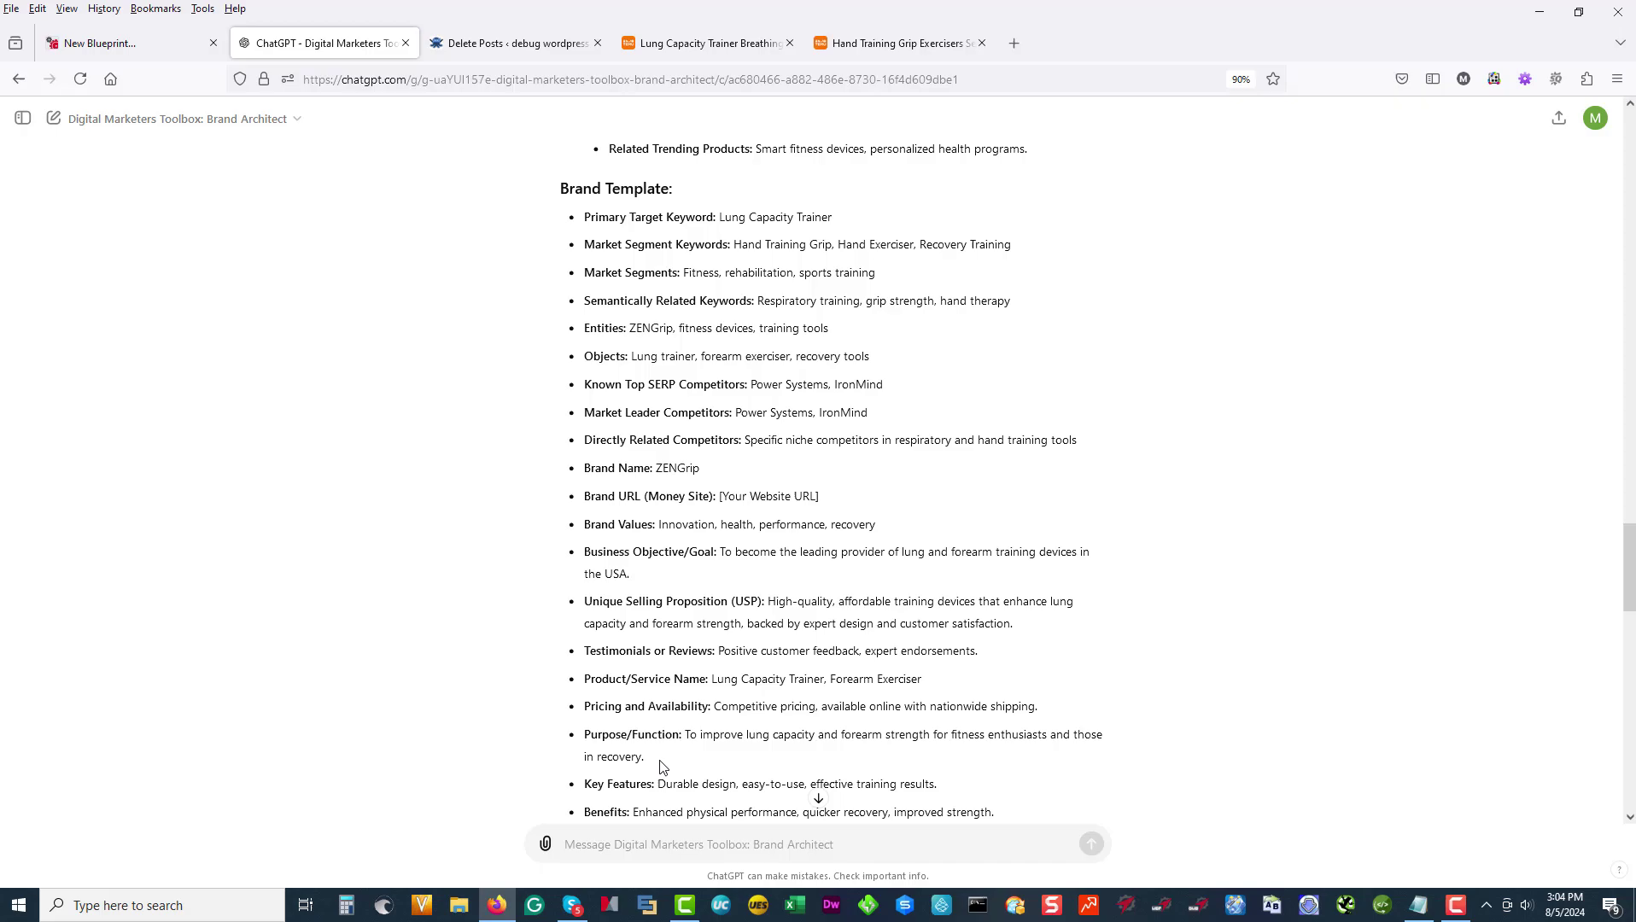
Step: Look over the blueprint form's keyword and brand fields, then return to the ZENGrip chat
left_click(119, 47)
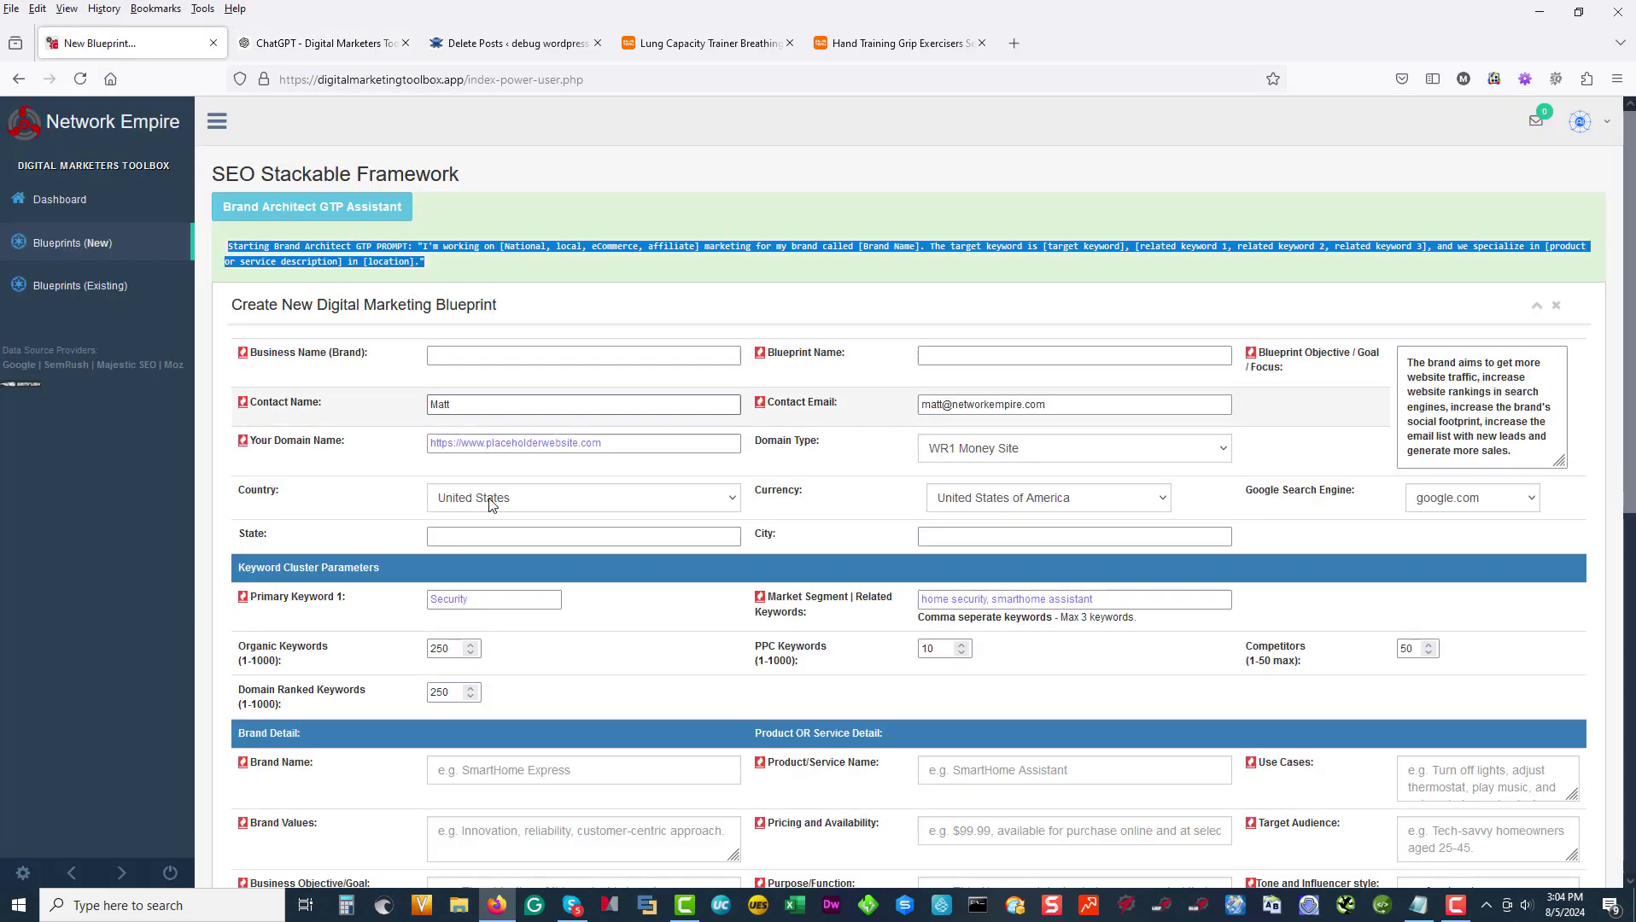
scroll(554, 523, "down", 3)
scroll(554, 523, "down", 3)
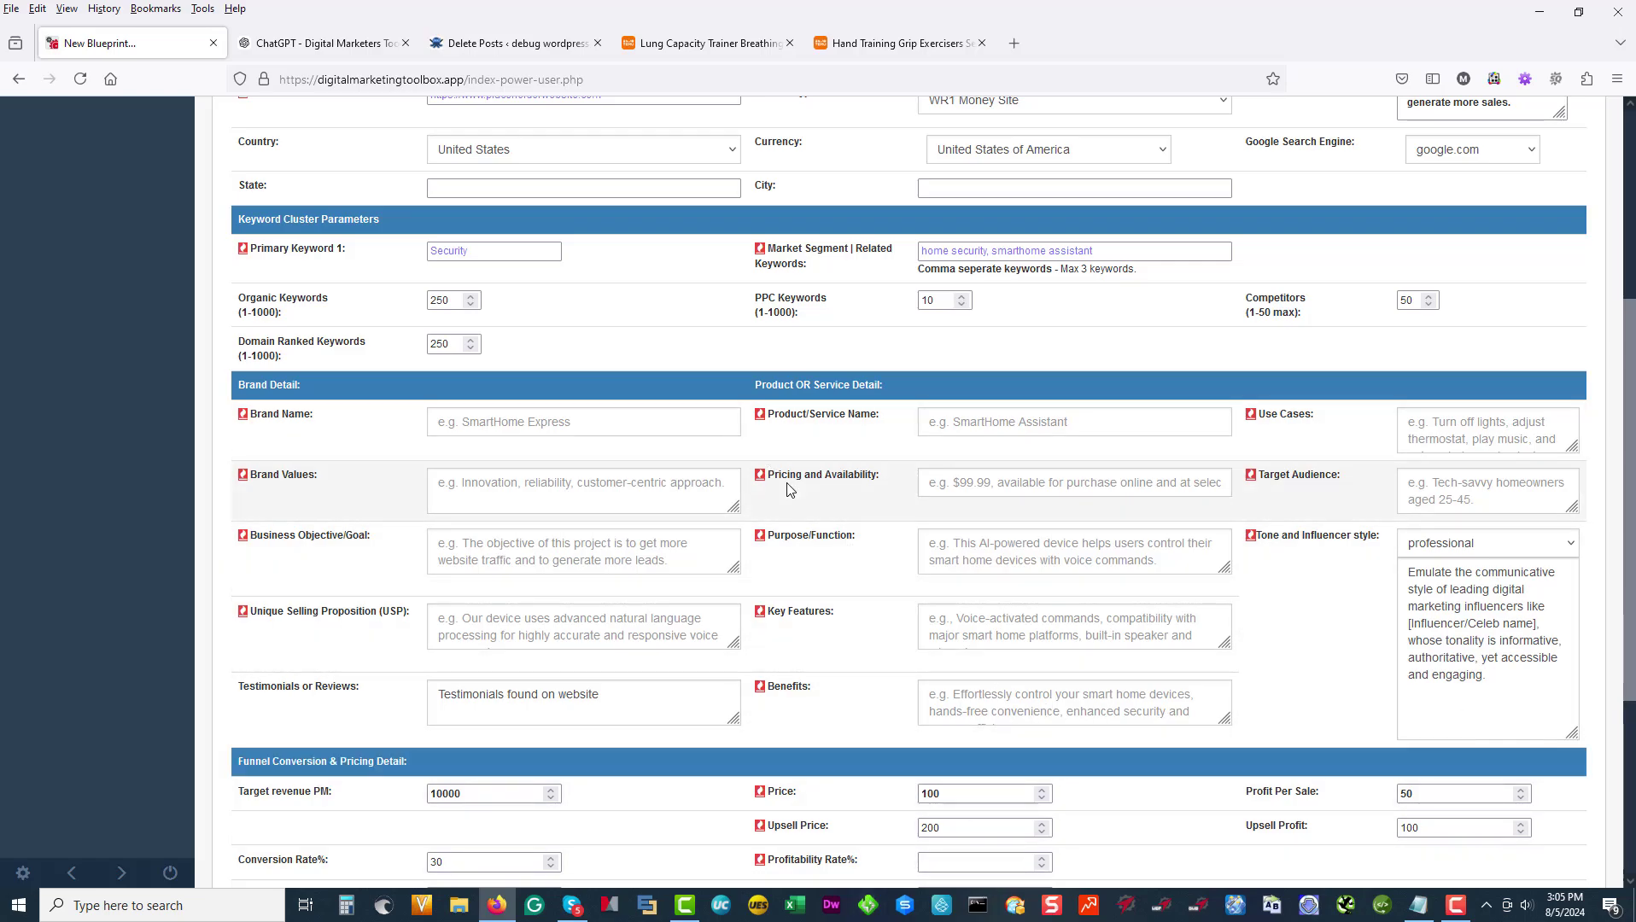
scroll(195, 490, "up", 5)
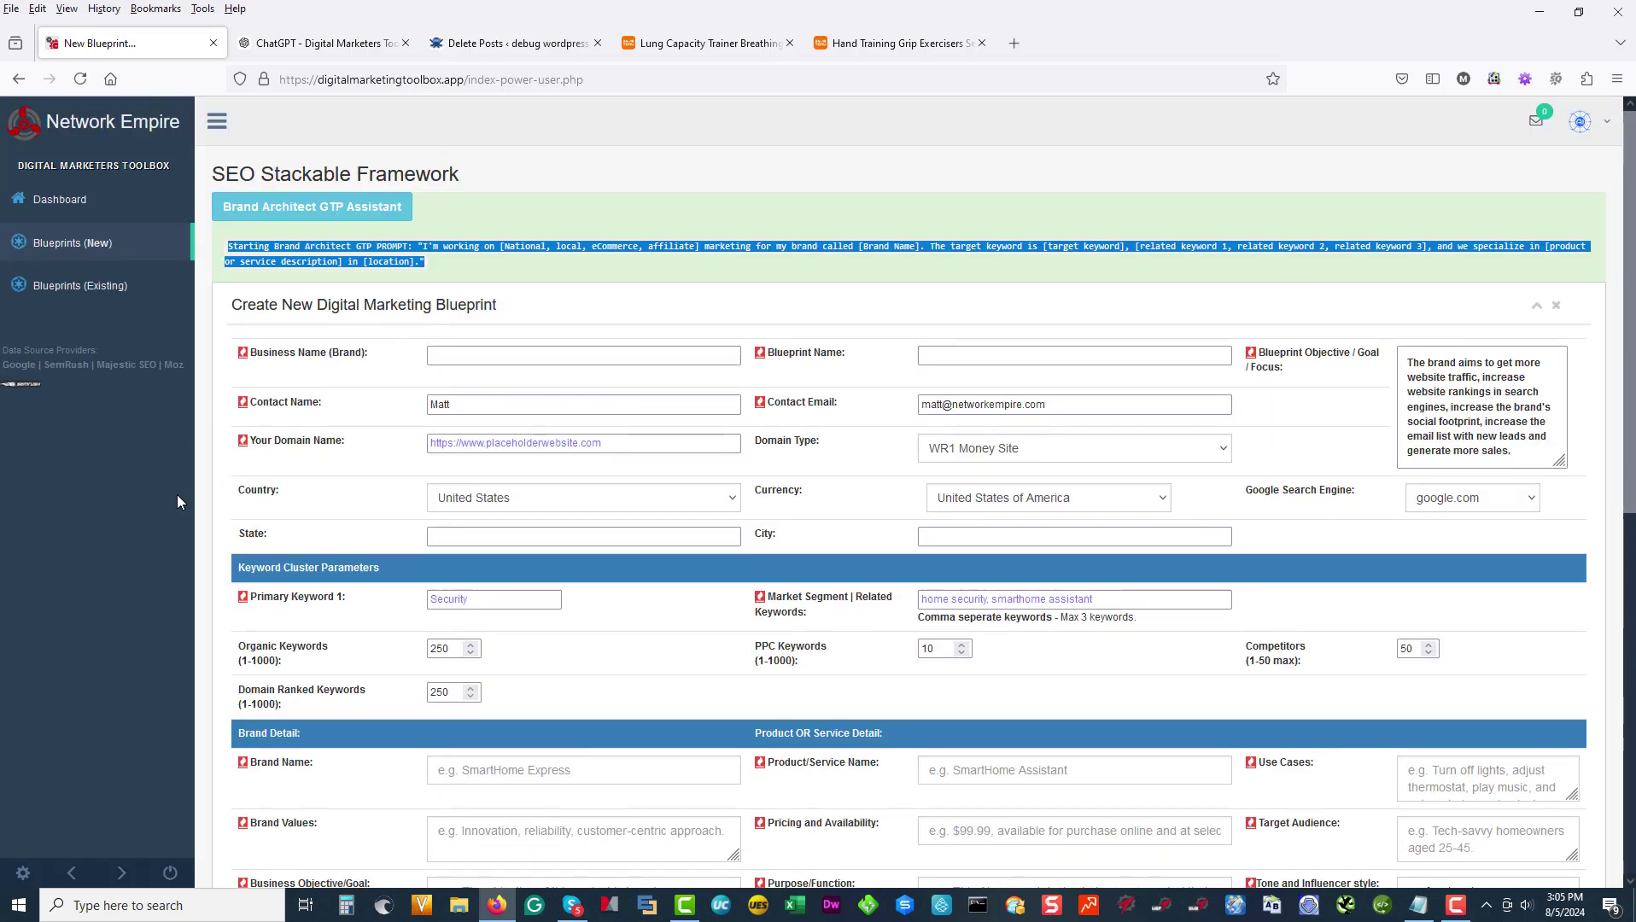
left_click(307, 64)
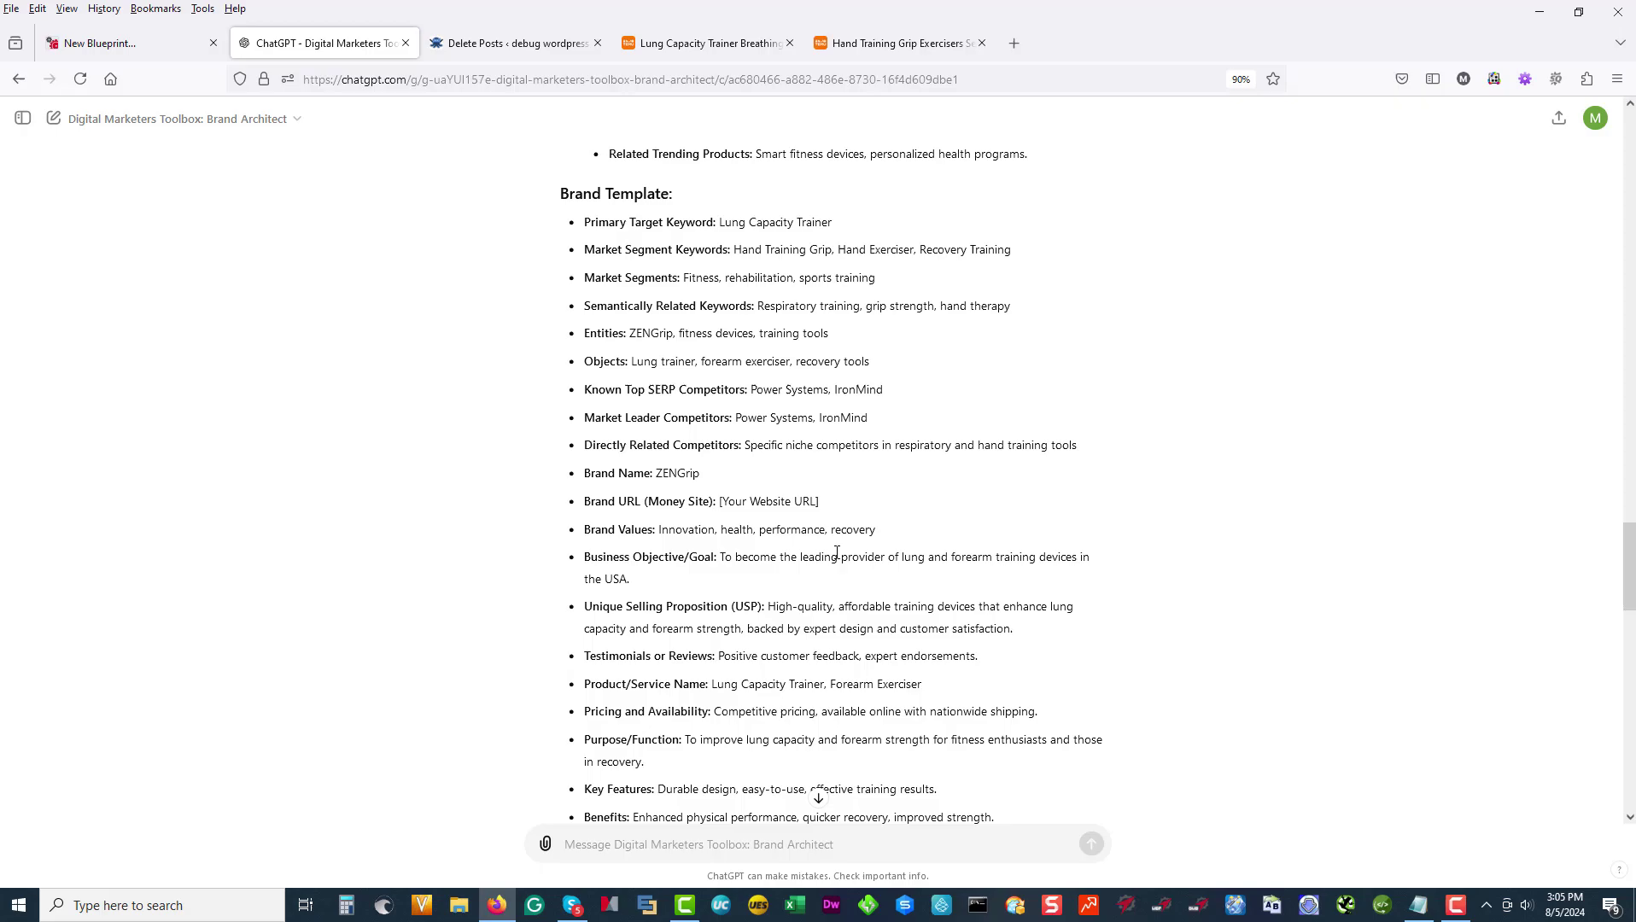
Step: Google the competitor IronMind in a new tab, then select Power Systems in the template
scroll(833, 552, "up", 2)
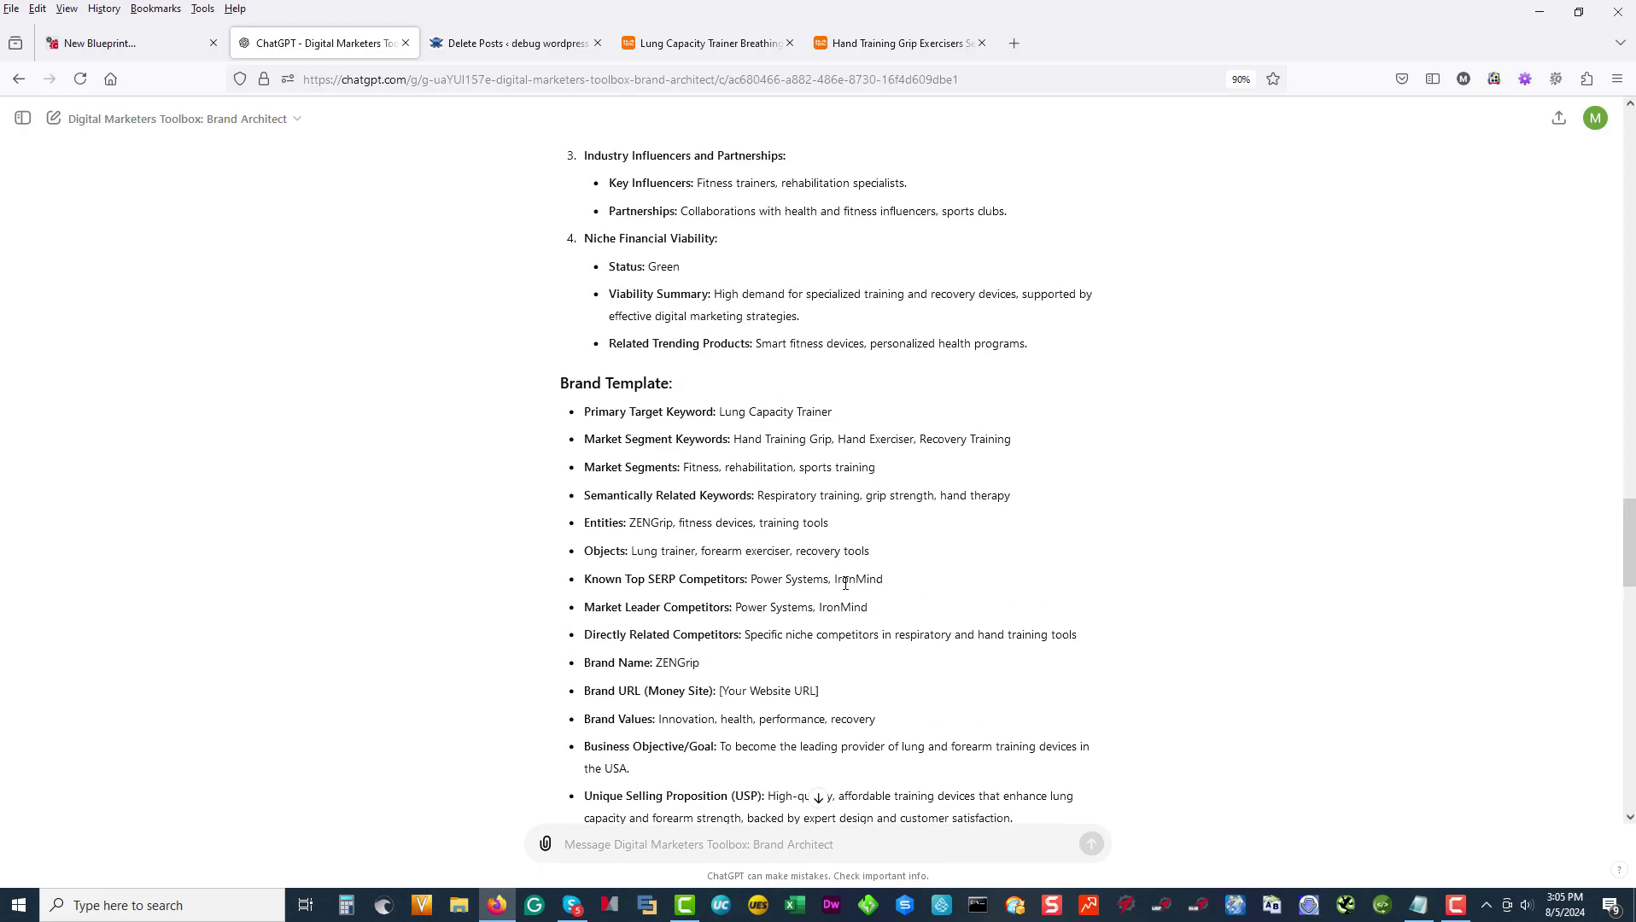
left_click_drag(886, 583, 831, 584)
key("ctrl+c")
left_click(1015, 43)
key("ctrl+v")
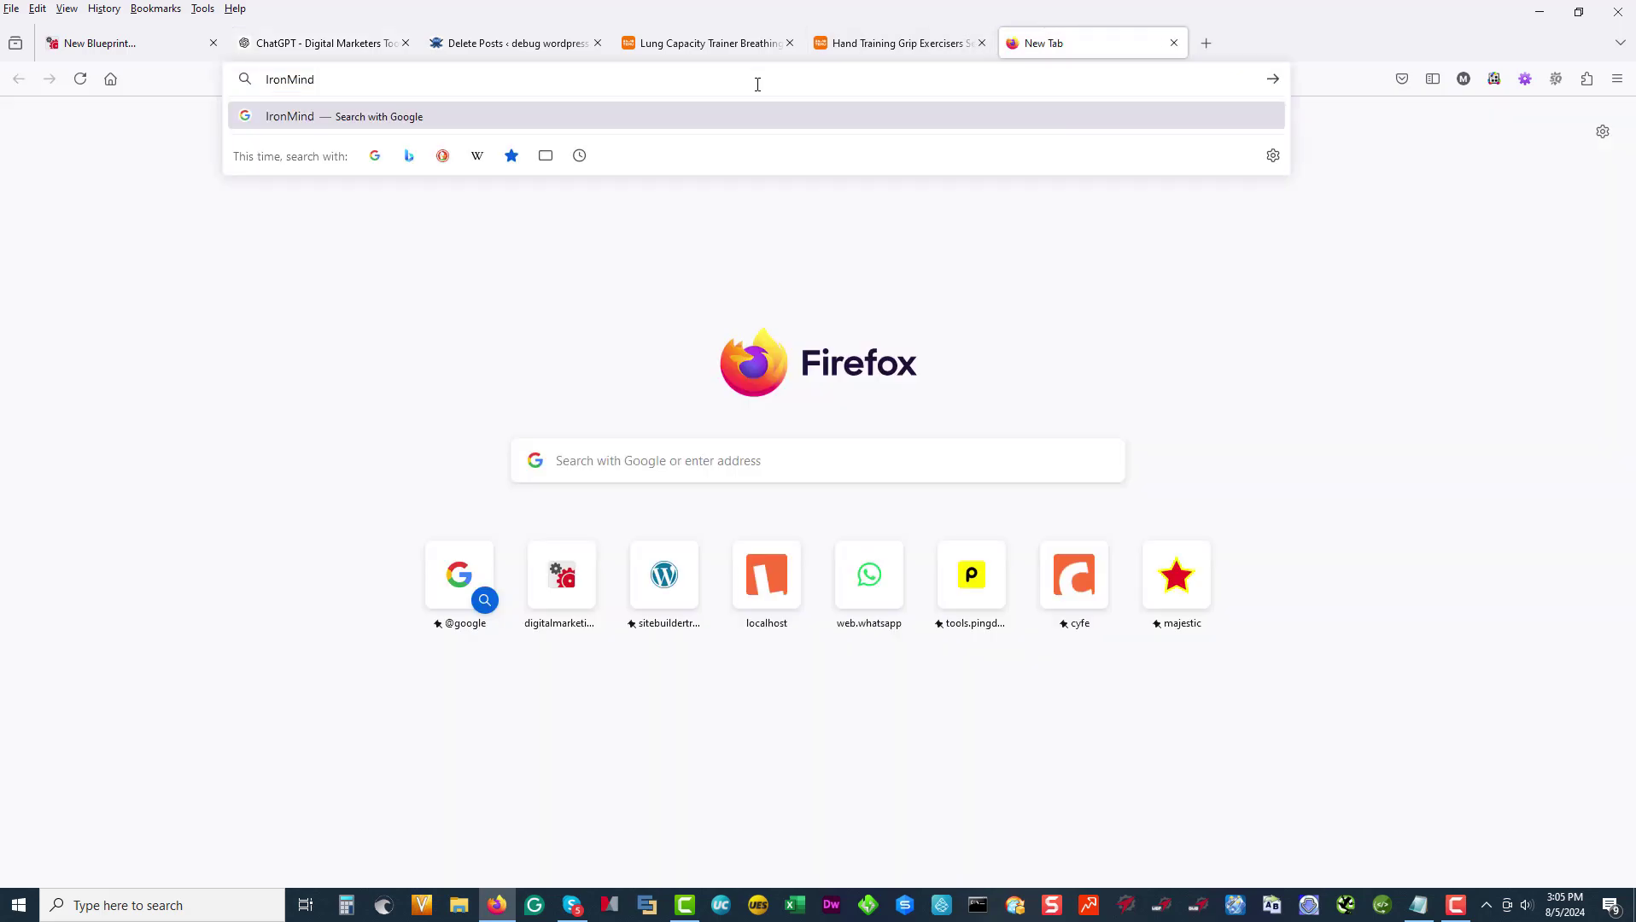
key("Return")
left_click(316, 44)
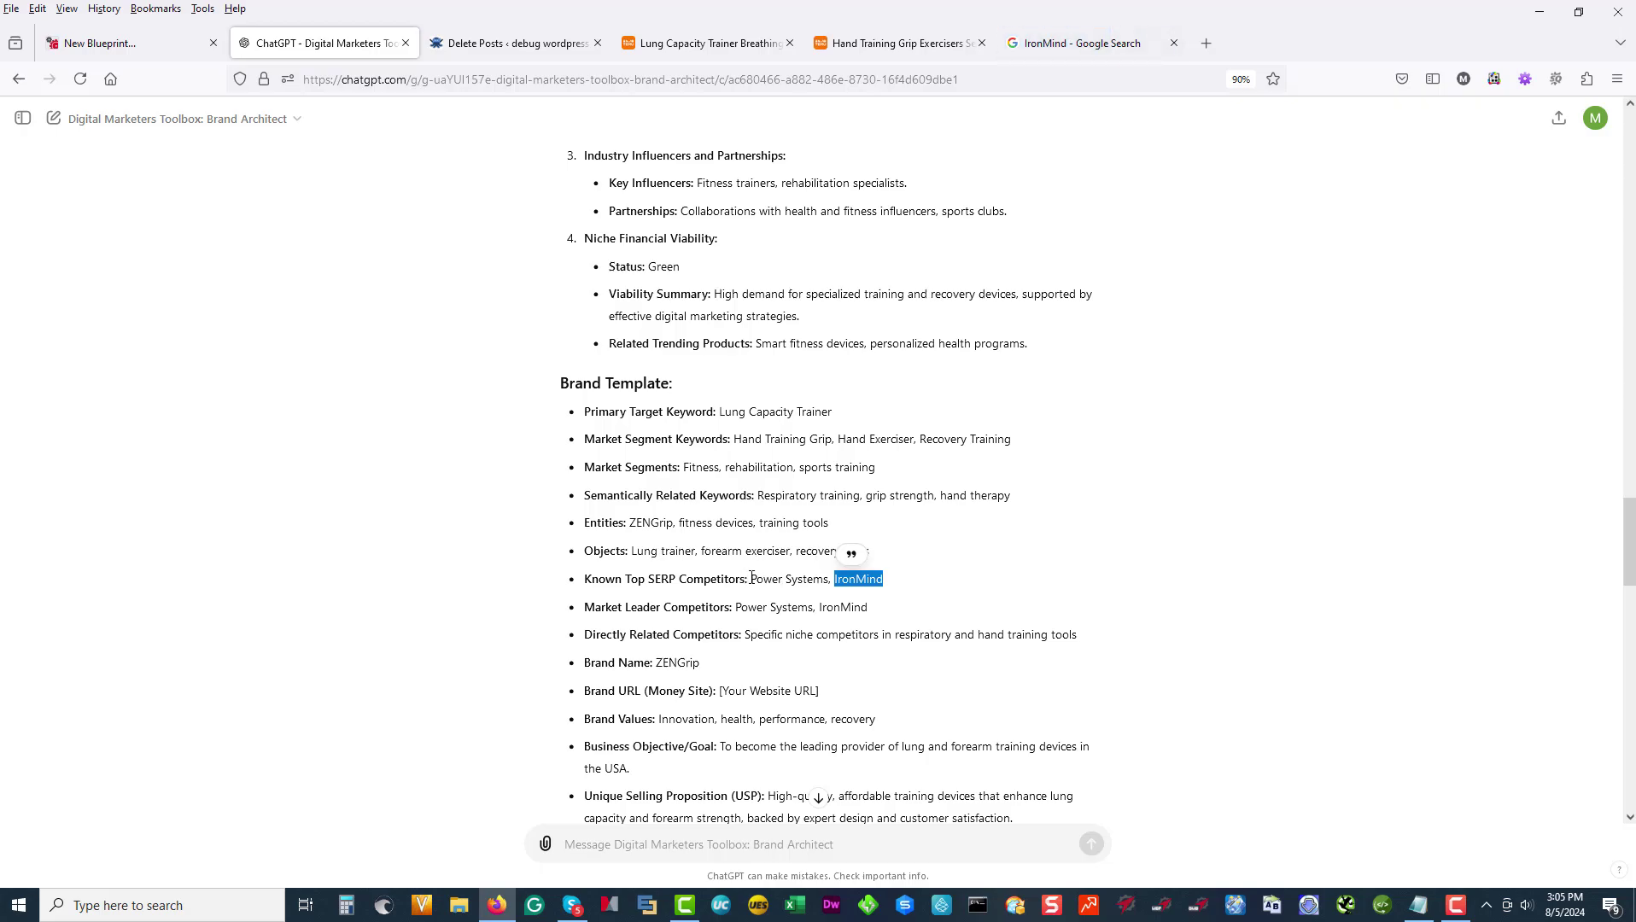
left_click_drag(751, 579, 827, 579)
key("ctrl+c")
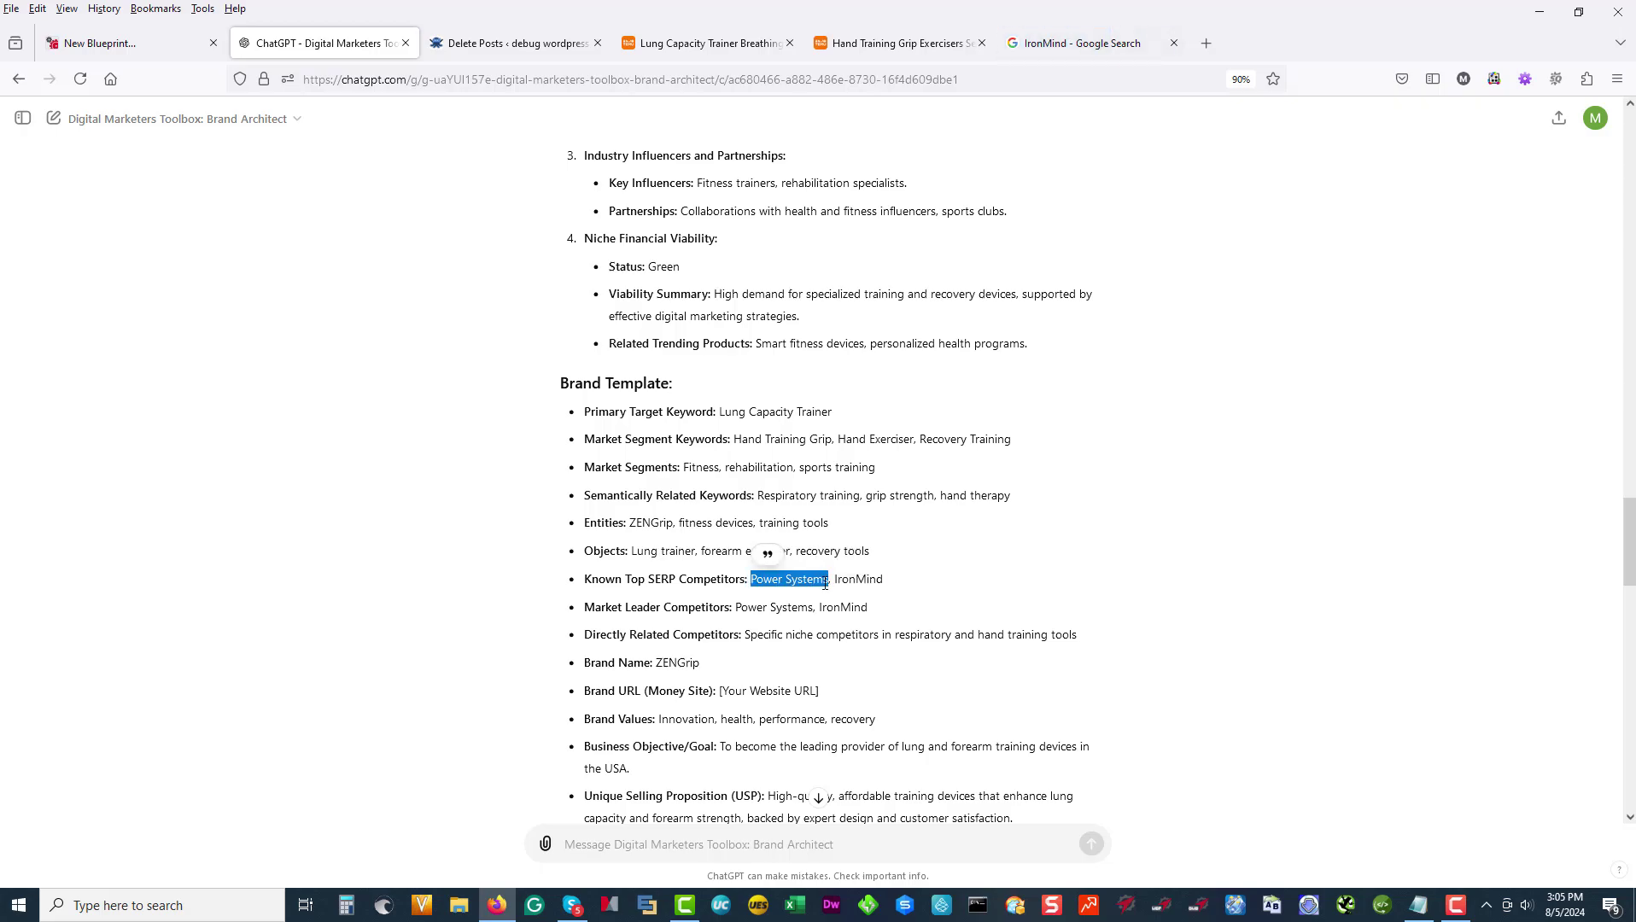
Step: Search Google for Power Systems in a new page
left_click(1207, 43)
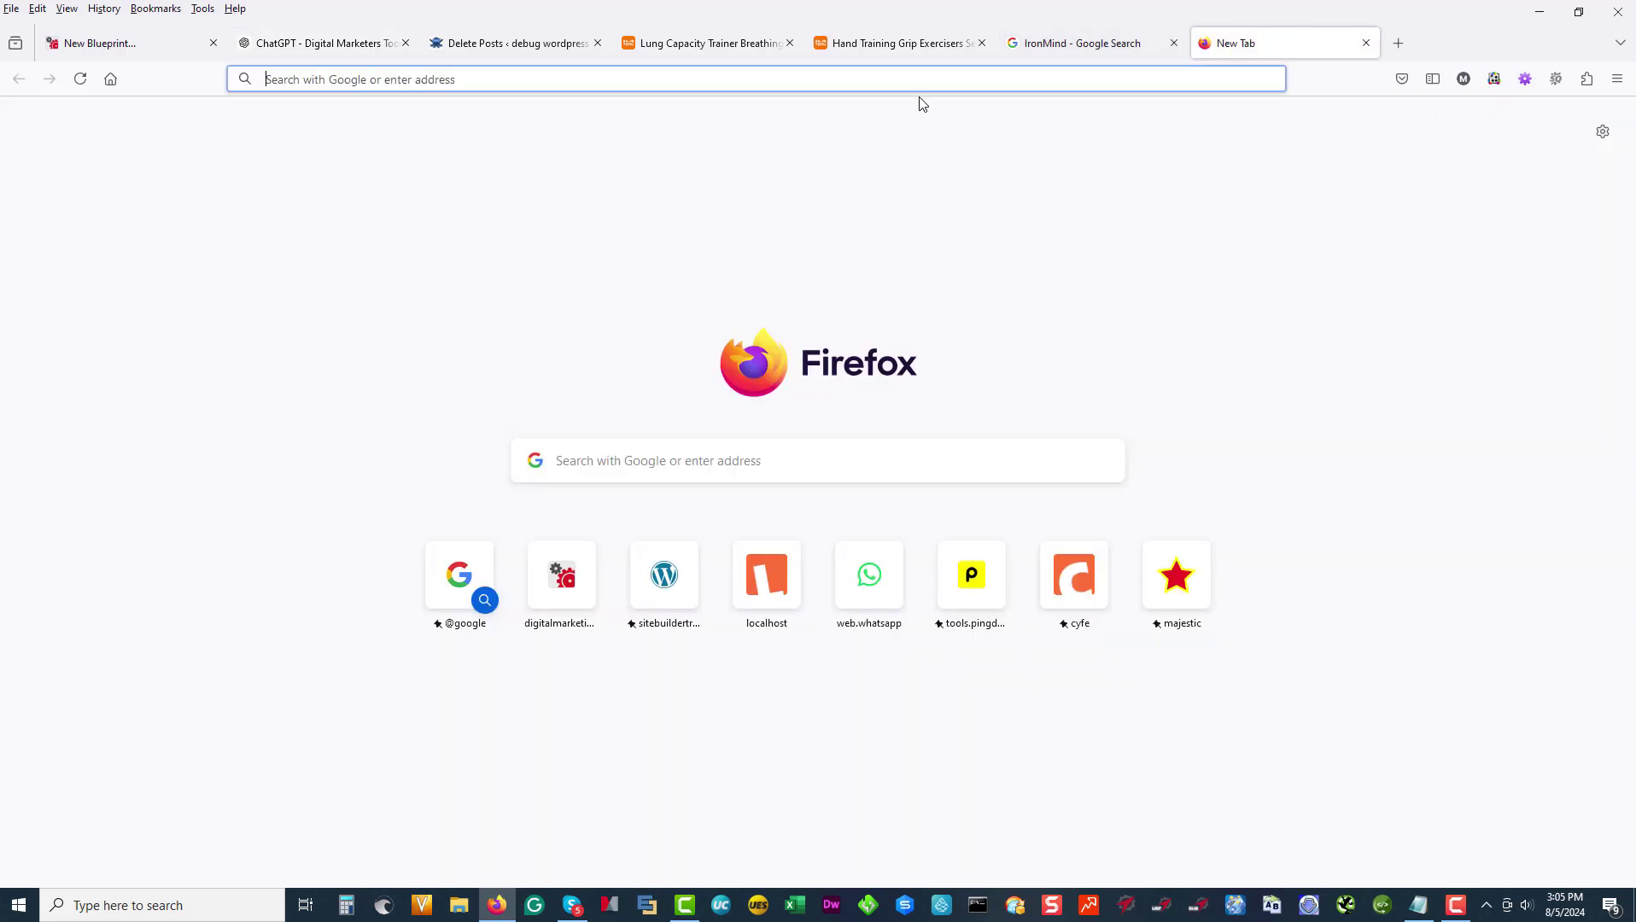
key("ctrl+v")
key("Return")
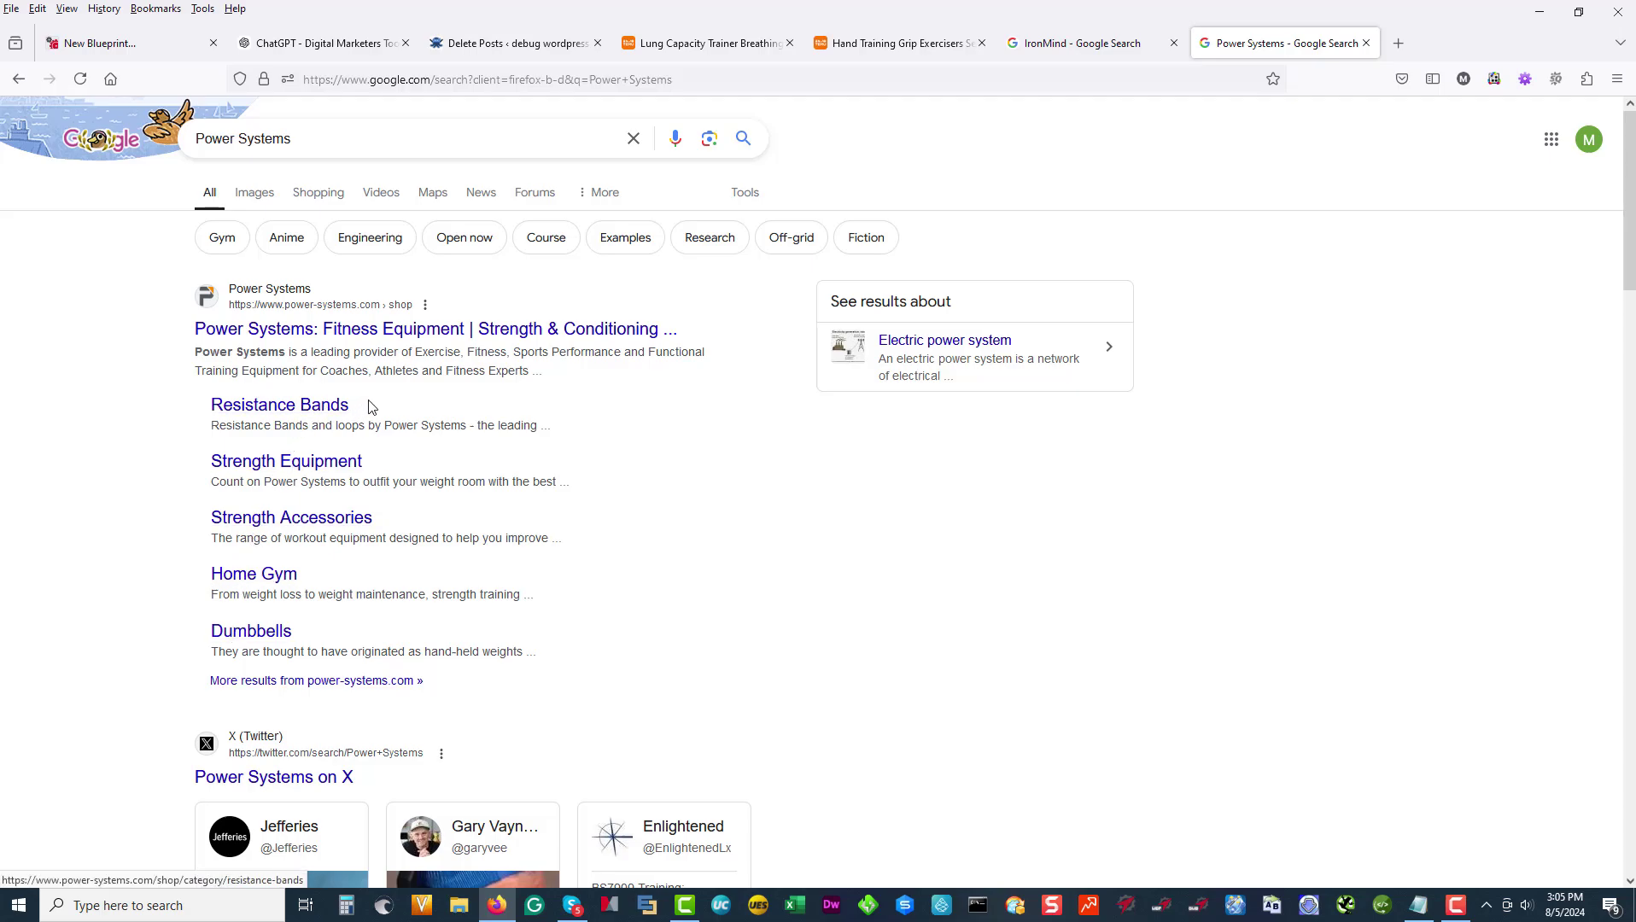
left_click_drag(371, 407, 205, 410)
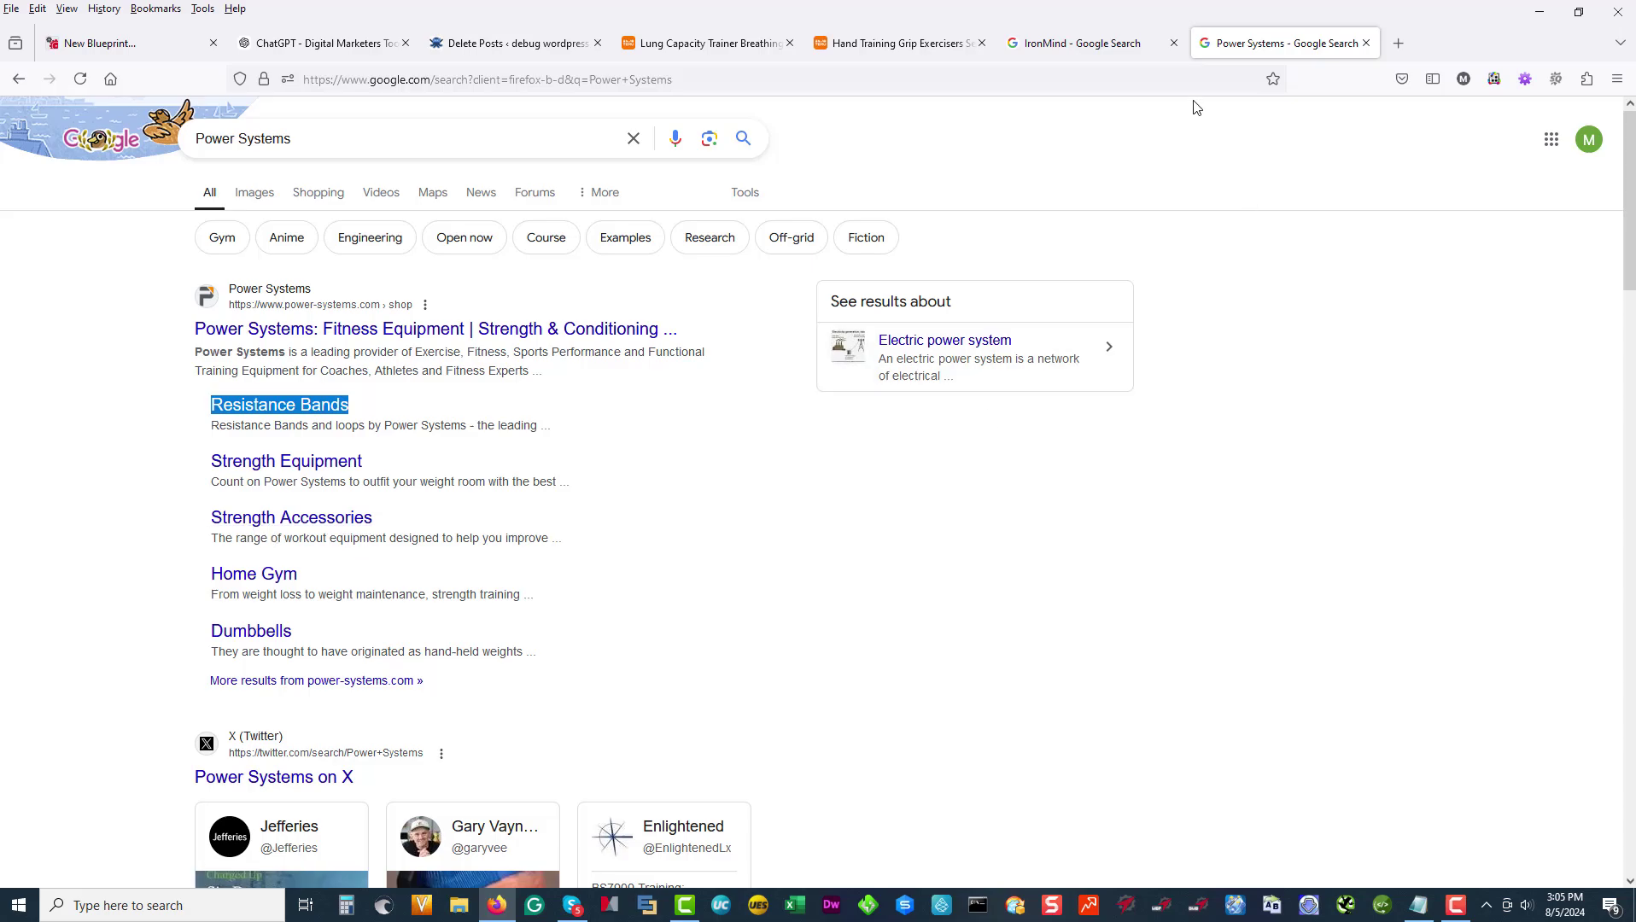
Step: Open the IronMind homepage and the Power Systems Resistance Bands page in new tabs
left_click(1115, 45)
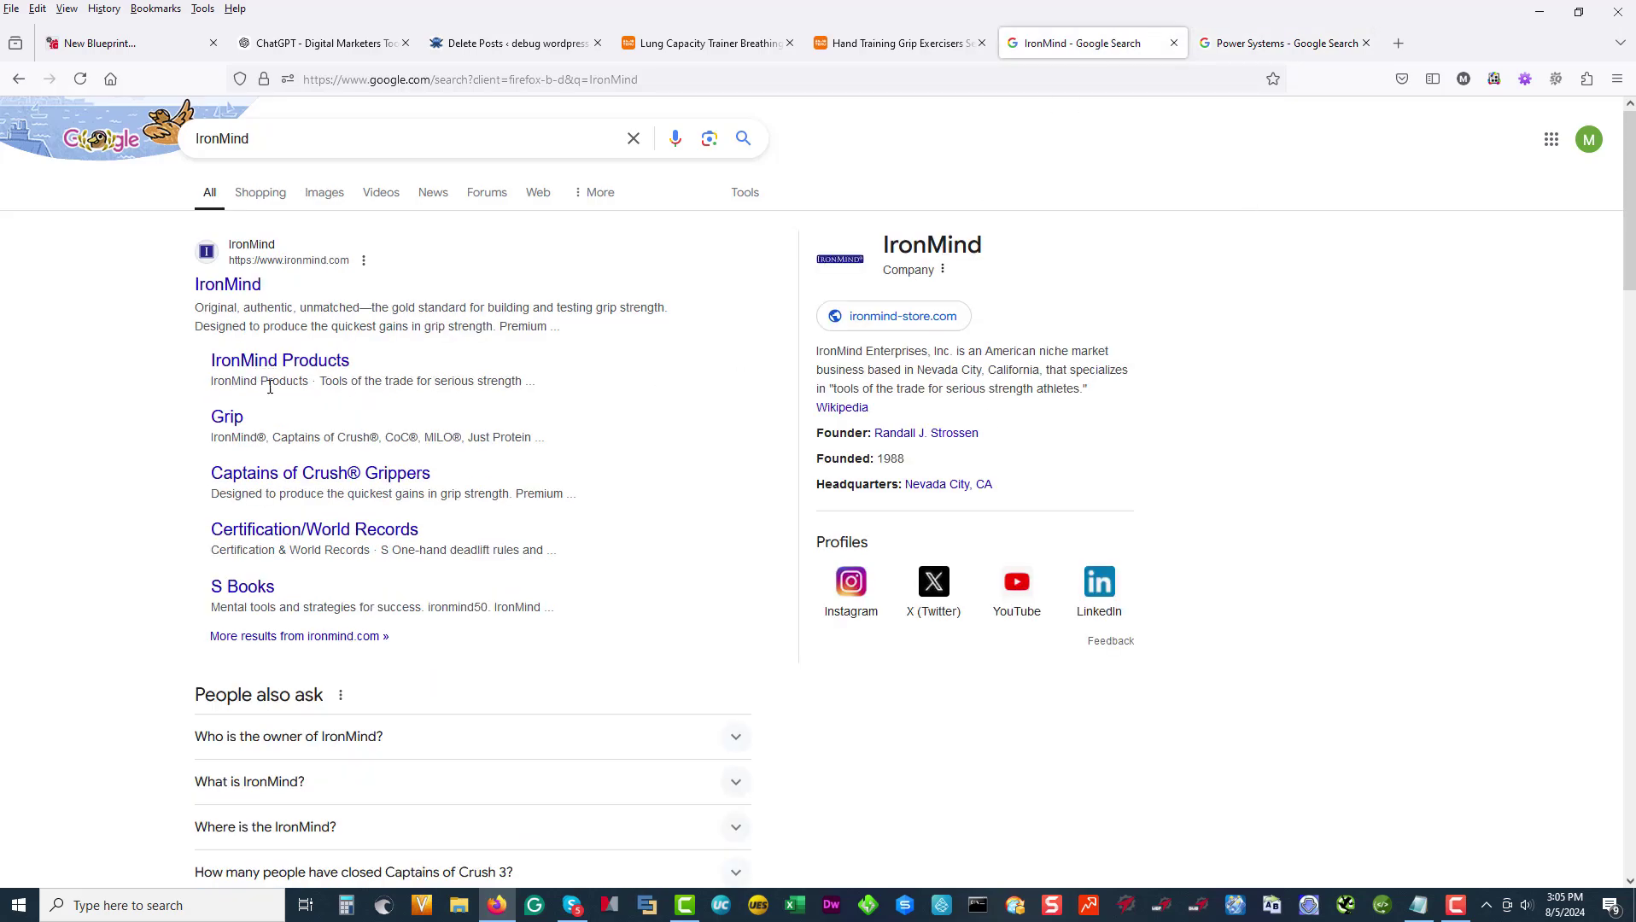
right_click(205, 291)
left_click(248, 306)
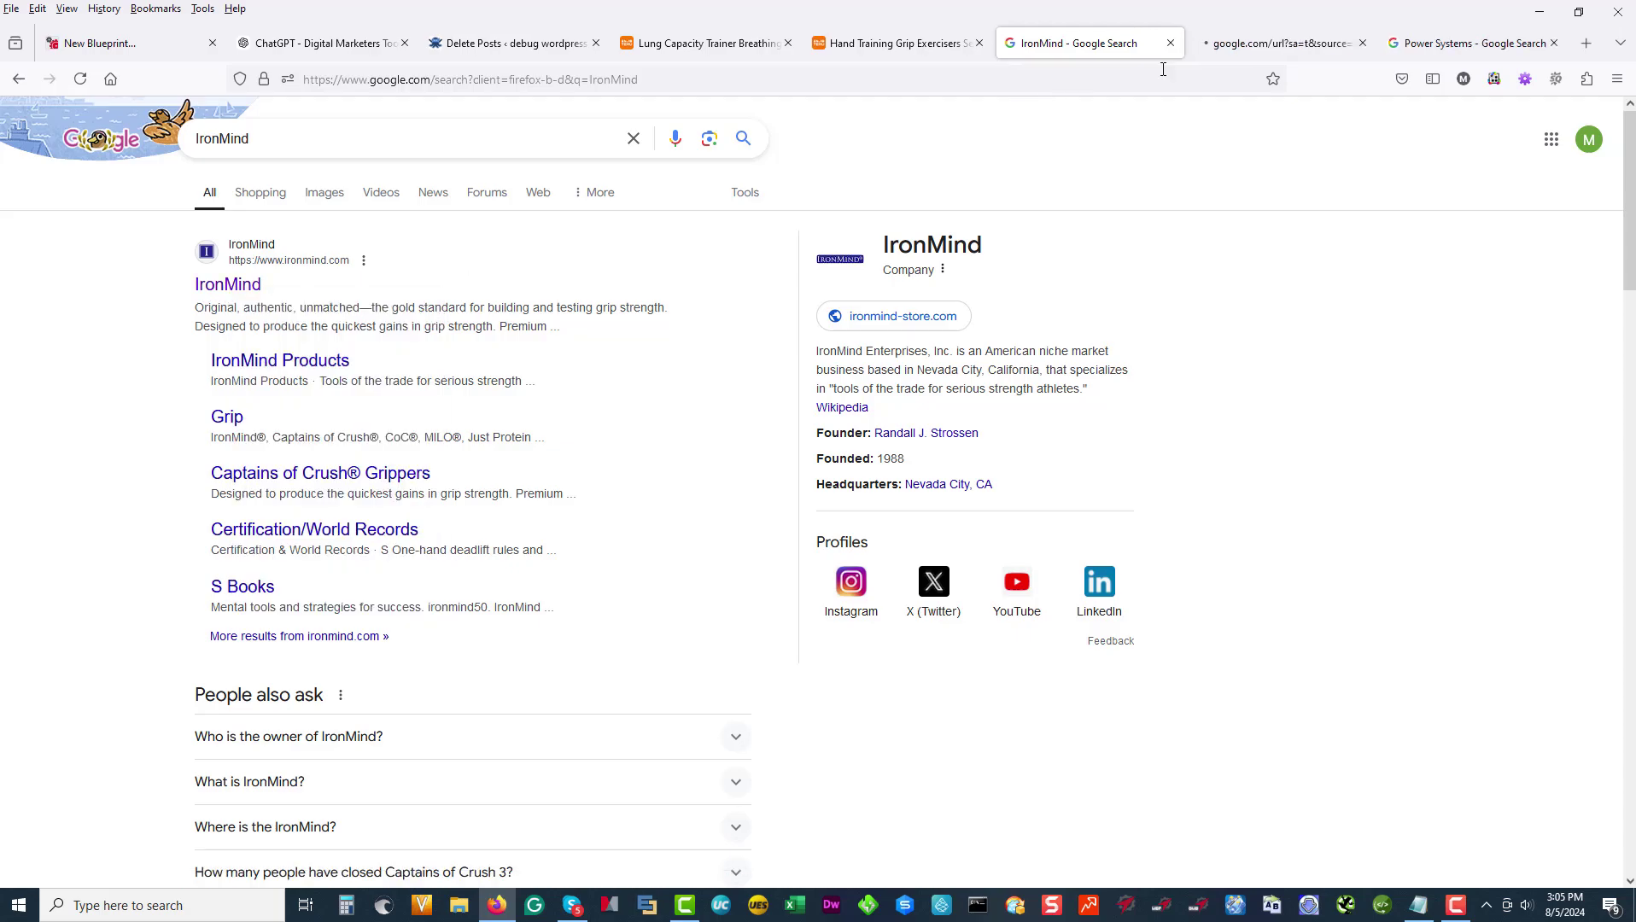
left_click(1459, 41)
right_click(299, 410)
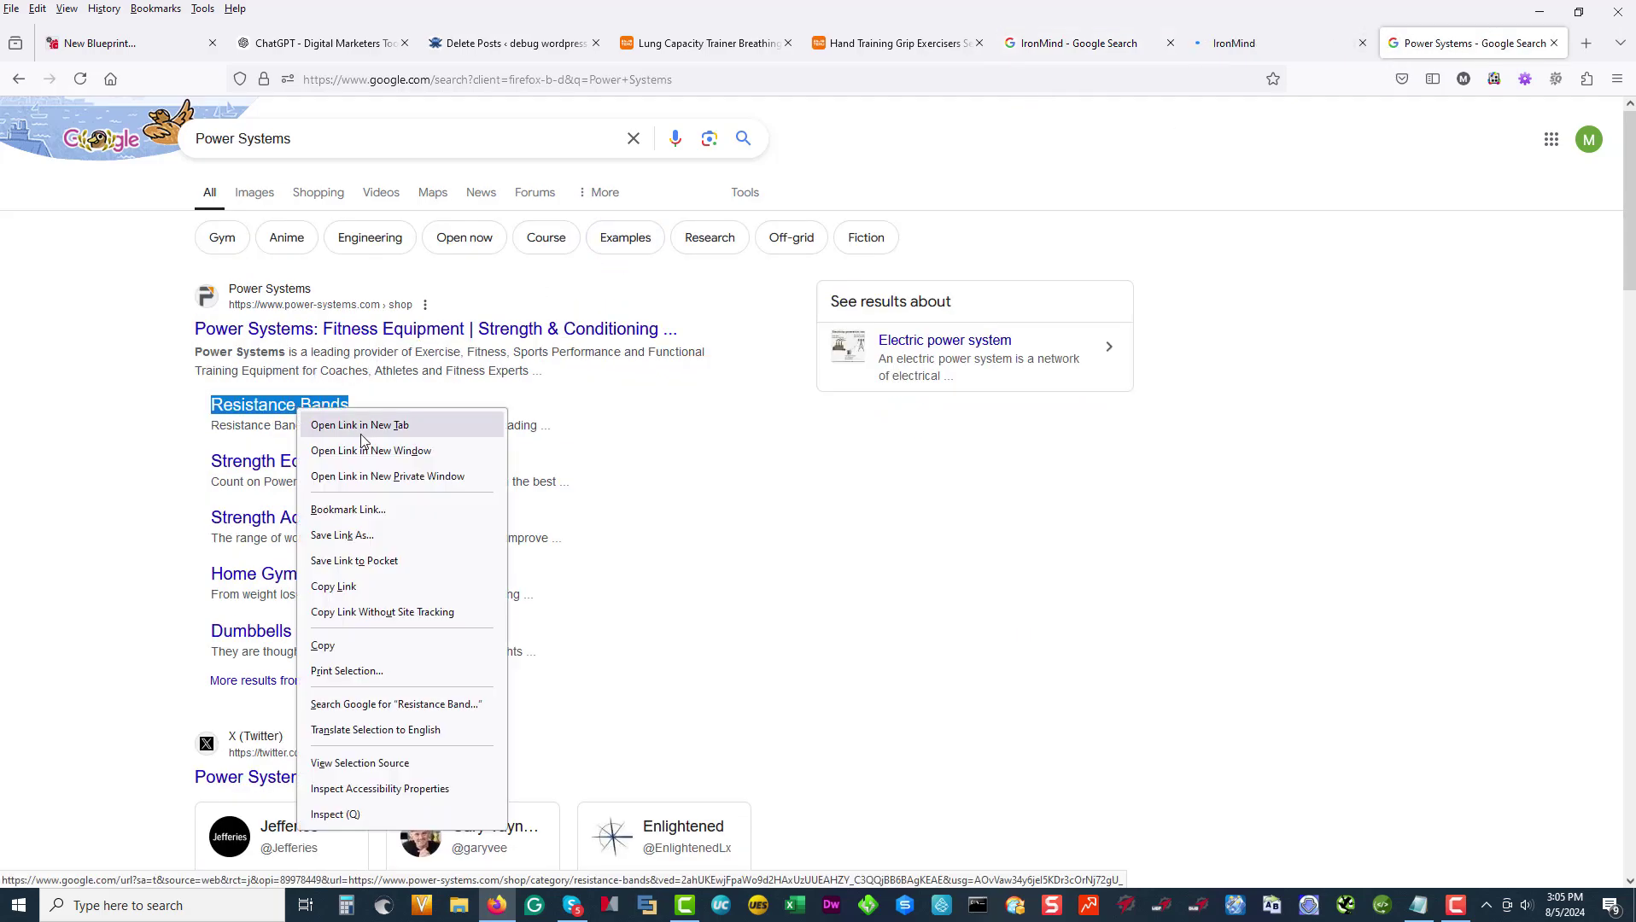
left_click(361, 431)
left_click(1124, 43)
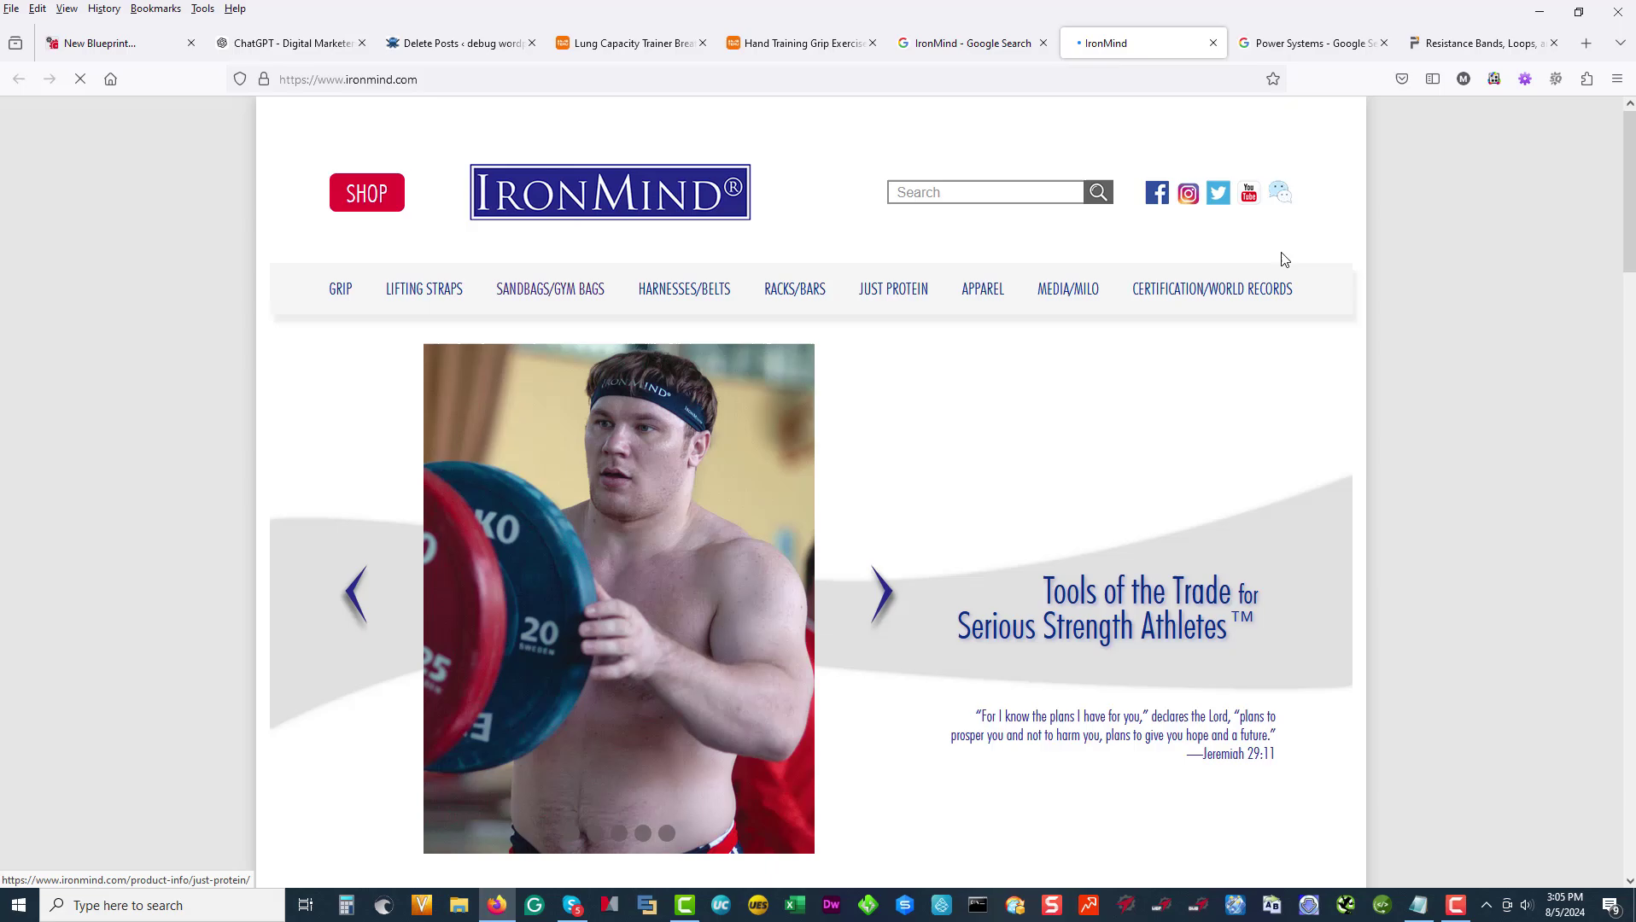
Step: Accept cookies and browse Power Systems' resistance band products and prices, then return to the Blueprint form
left_click(1480, 43)
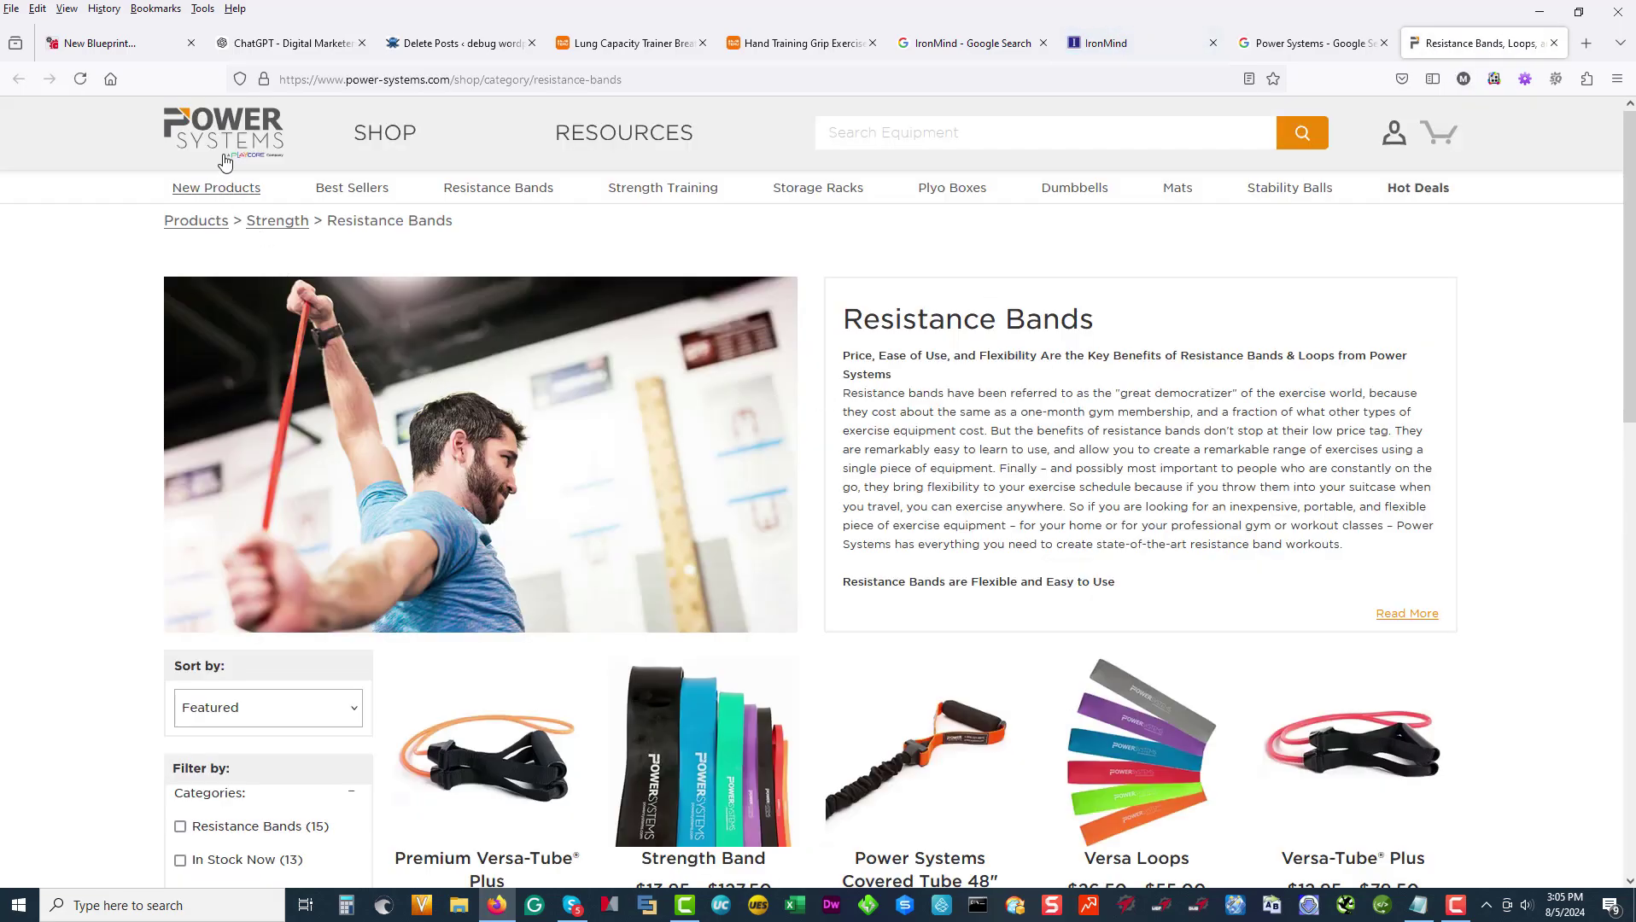
scroll(729, 561, "down", 4)
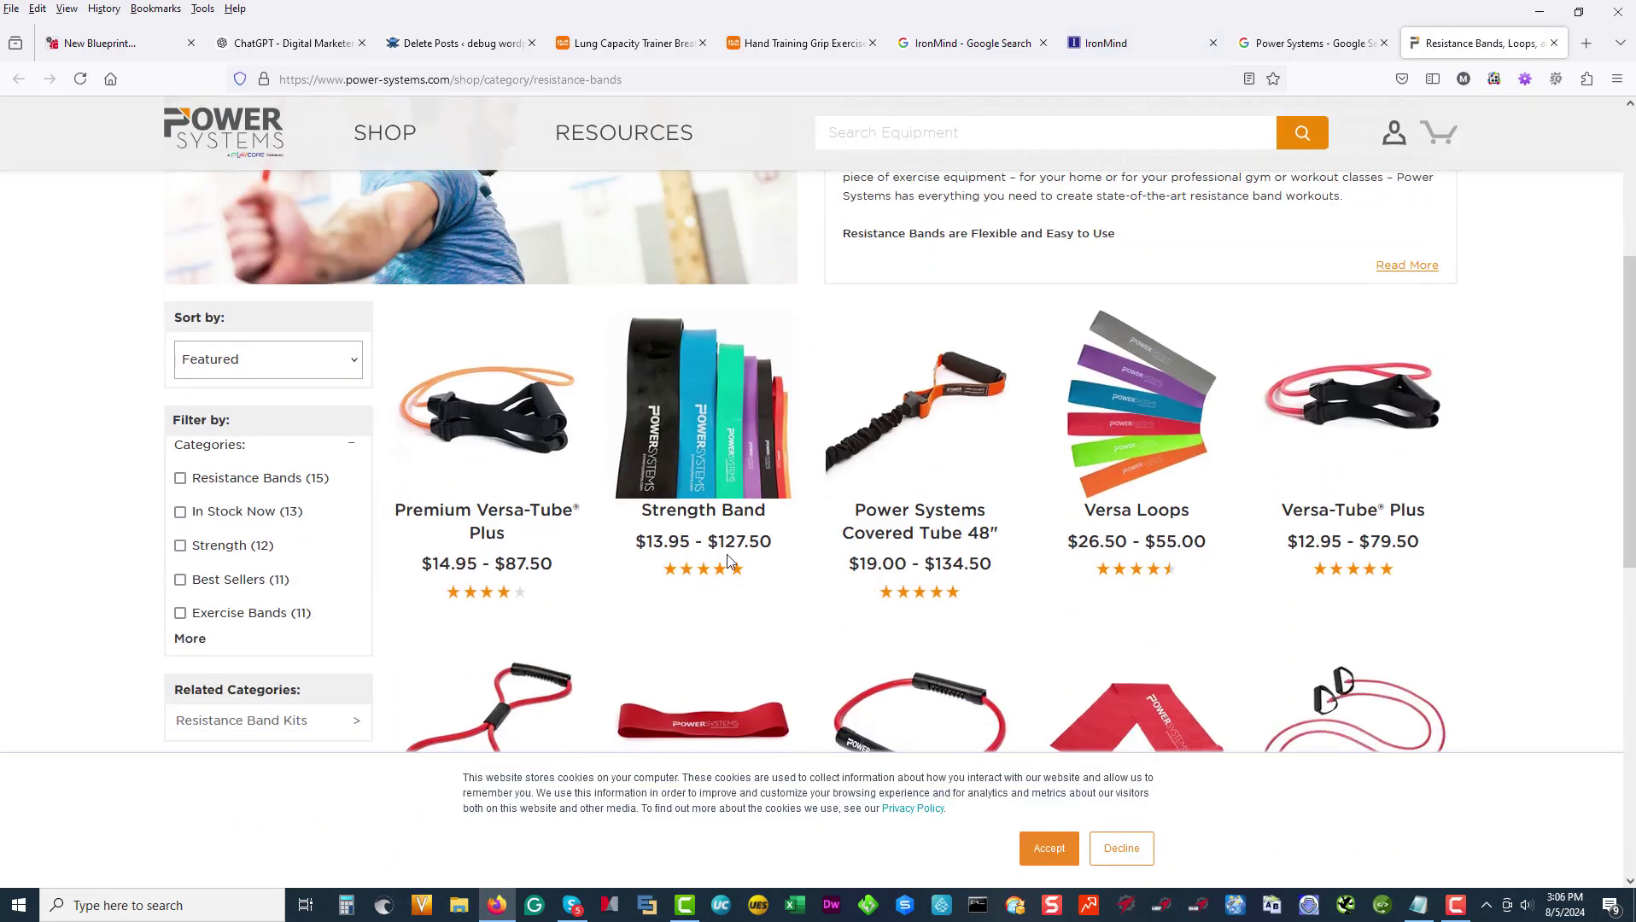
left_click(1048, 850)
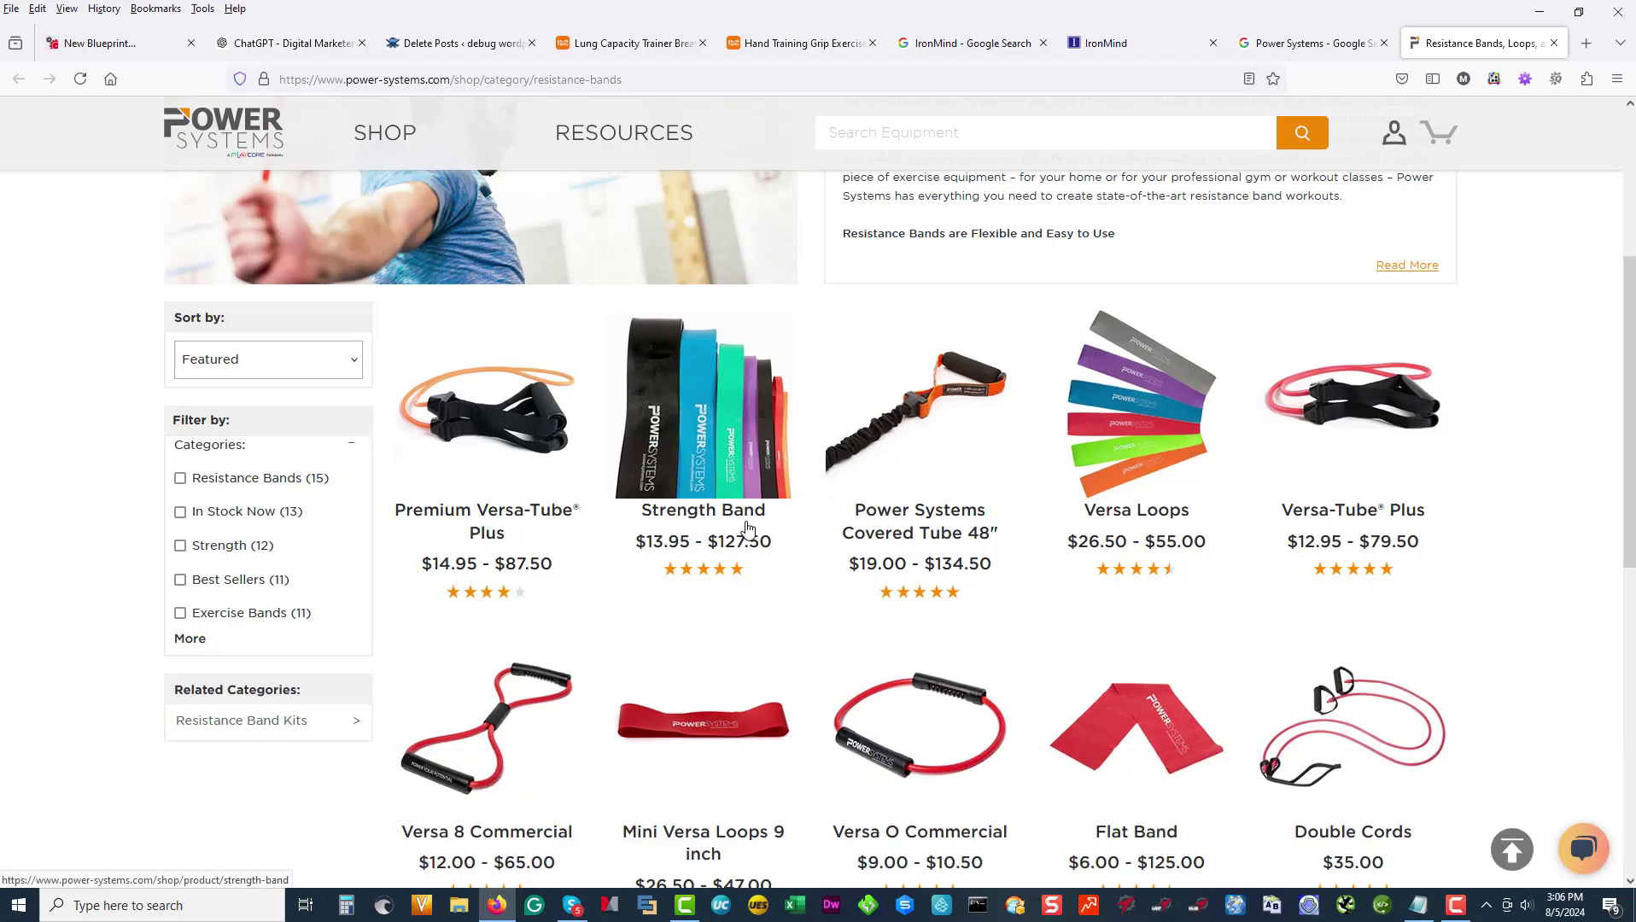
scroll(506, 688, "down", 2)
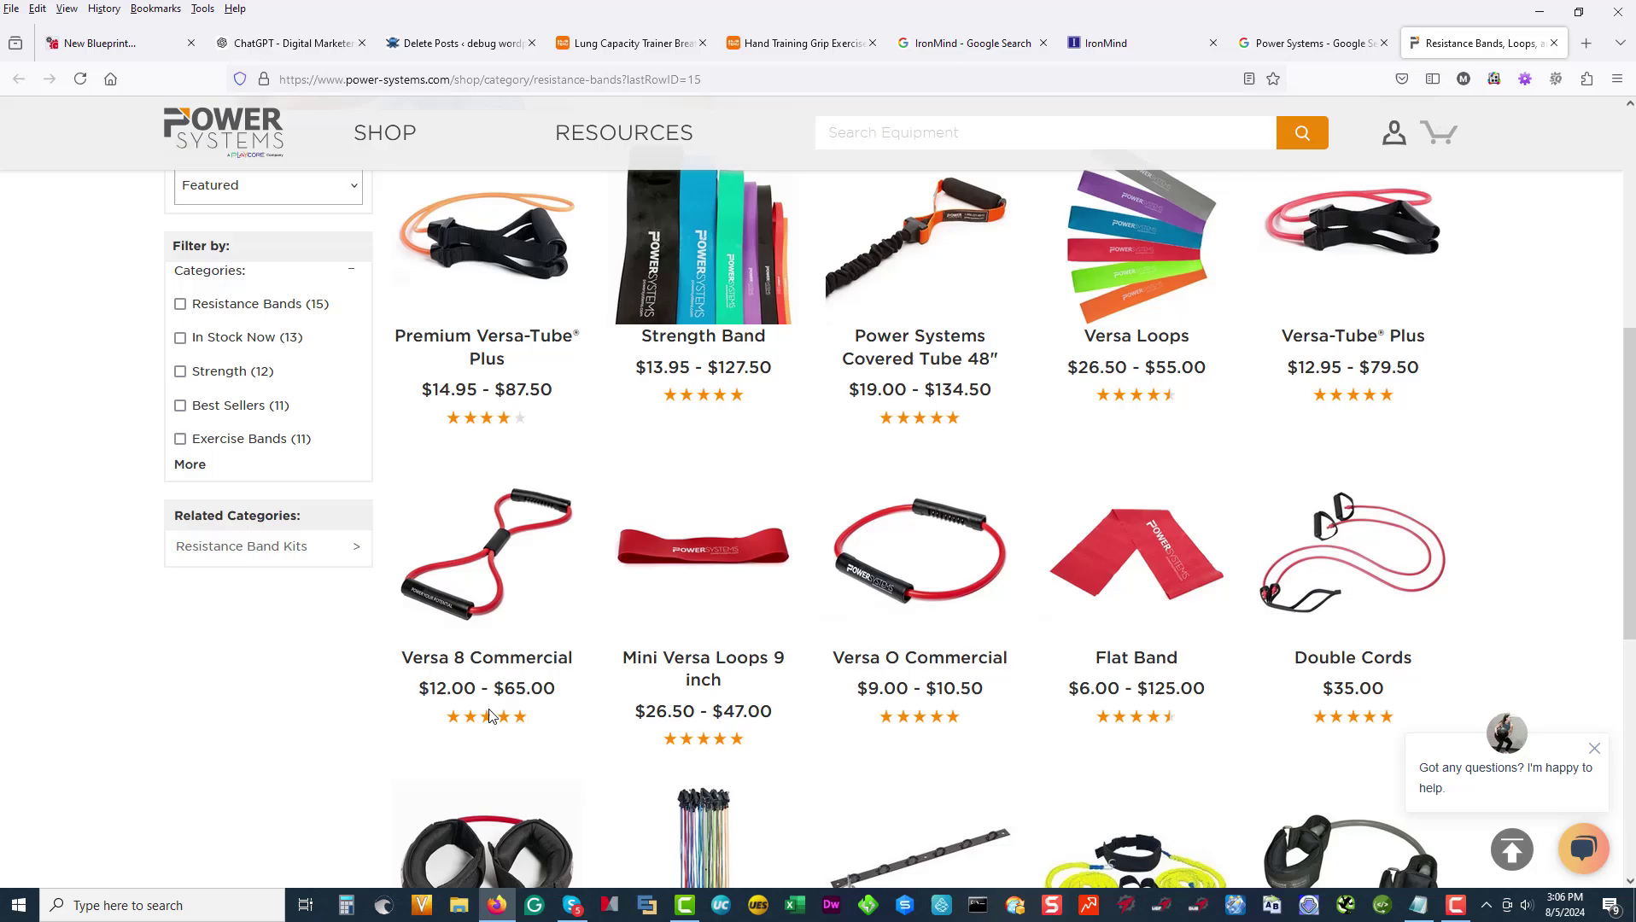
scroll(584, 632, "down", 4)
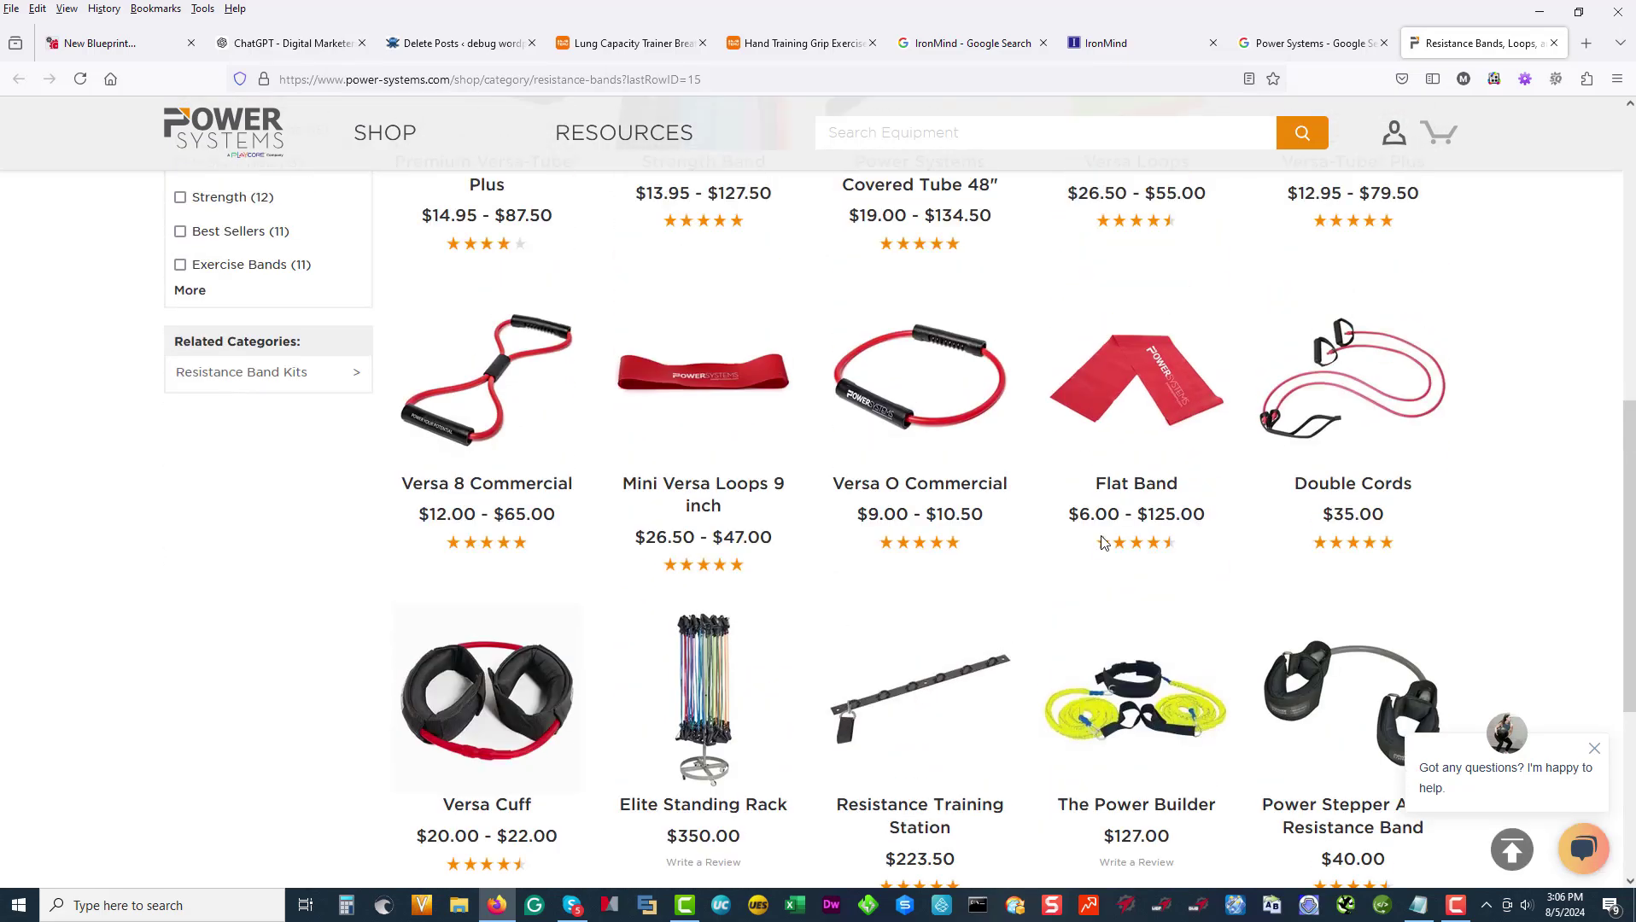
scroll(1153, 427, "up", 7)
scroll(1160, 427, "down", 3)
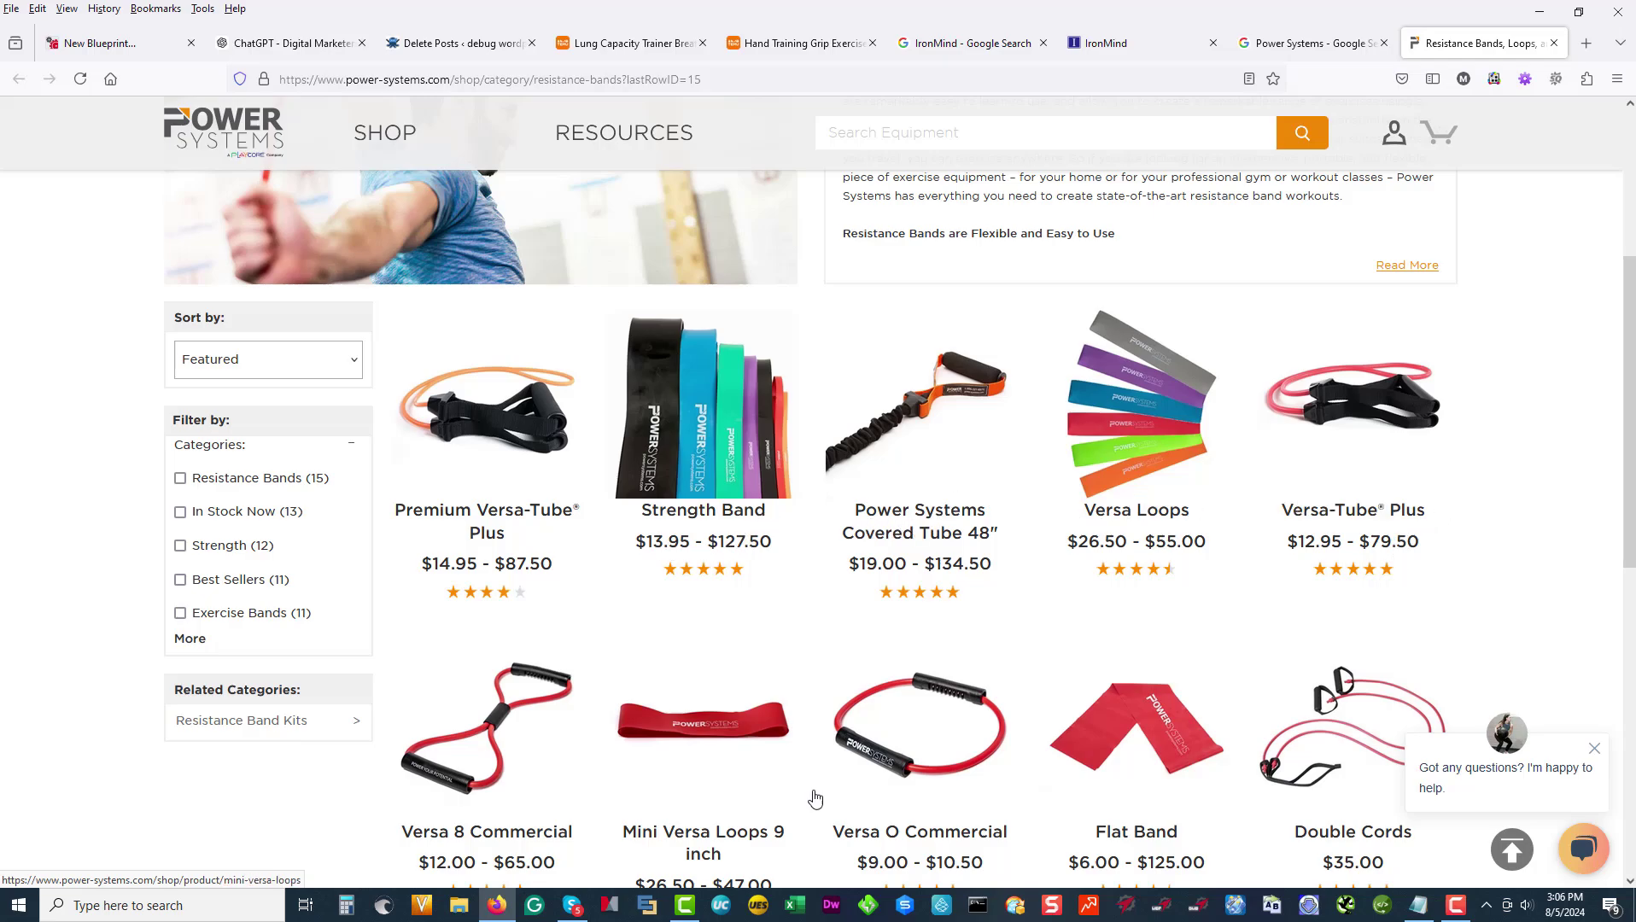
scroll(1234, 694, "down", 8)
scroll(995, 733, "up", 6)
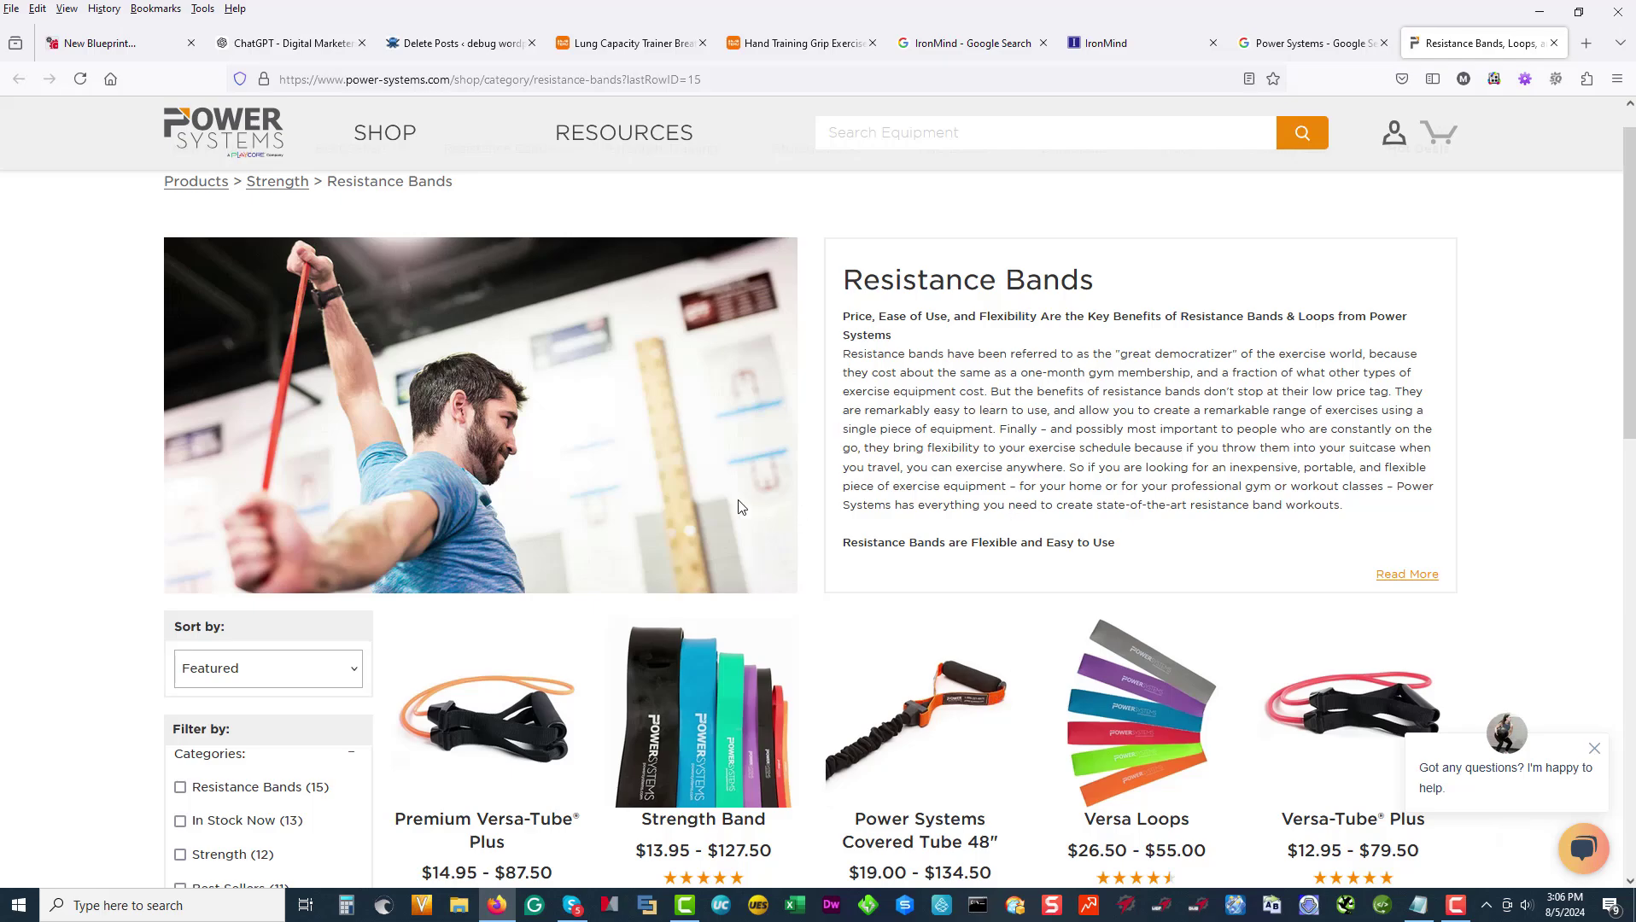
left_click(142, 38)
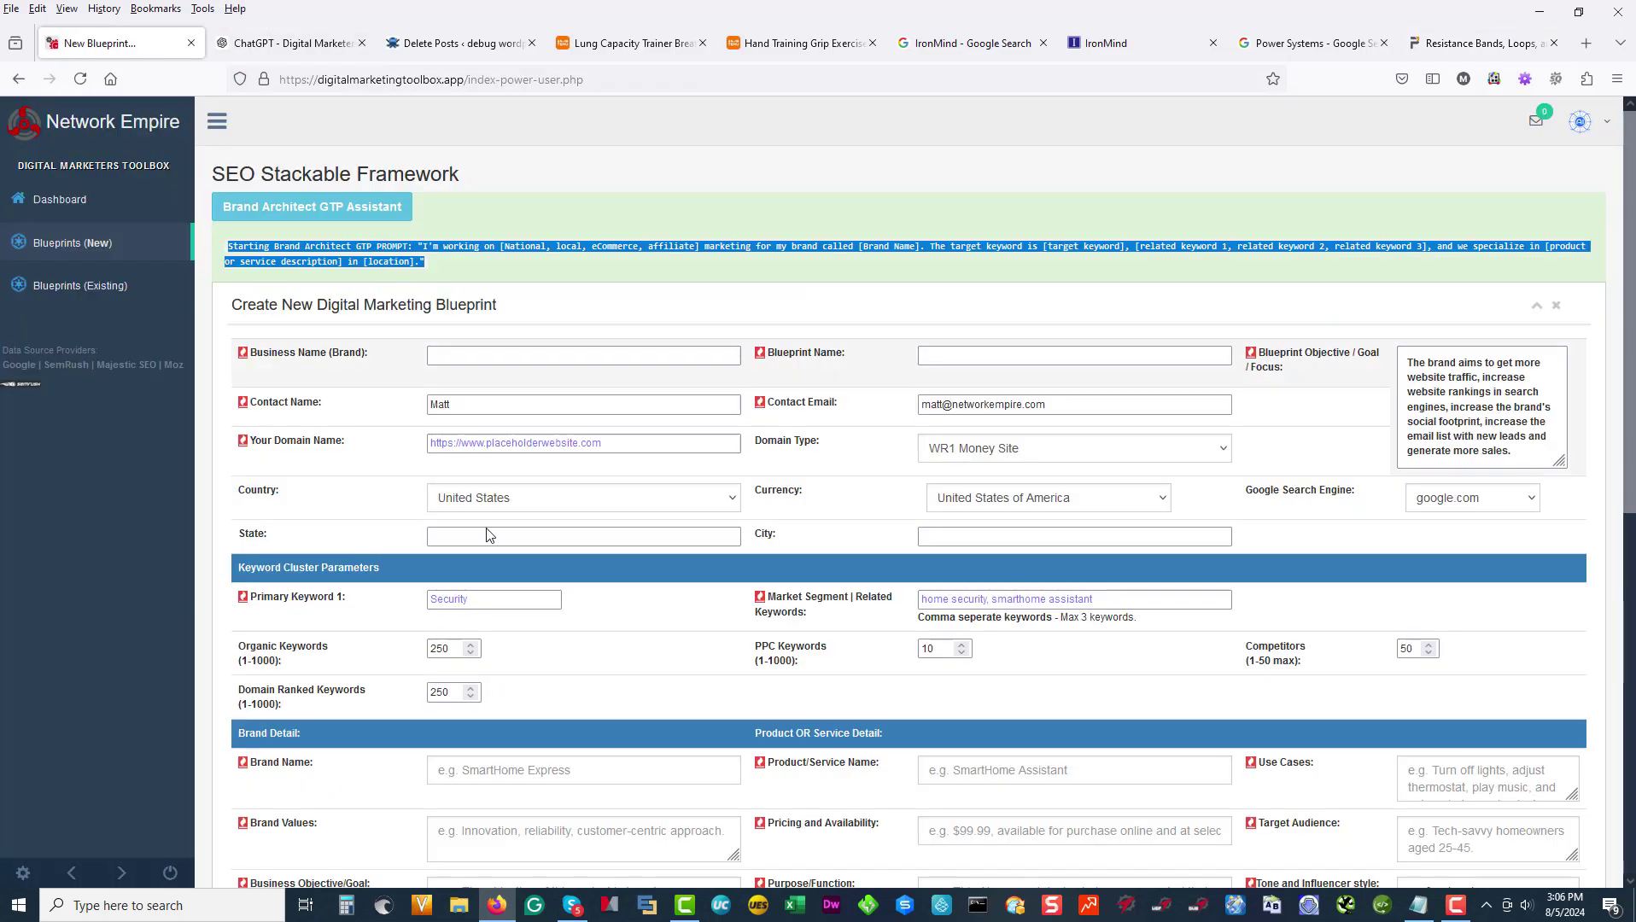